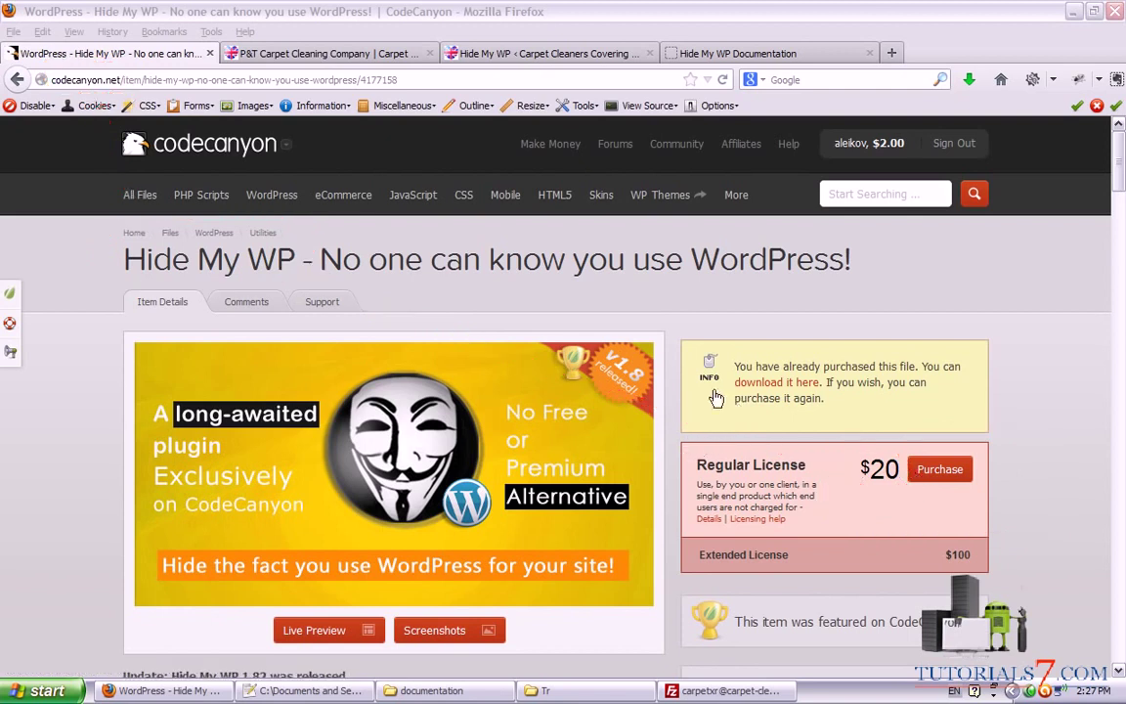
- Annotate the plugin page's 'No Free or Premium Alternative' claim, then clear the marks
{"action": "scroll", "coordinate": [777, 293], "scroll_direction": "down", "scroll_amount": 2}
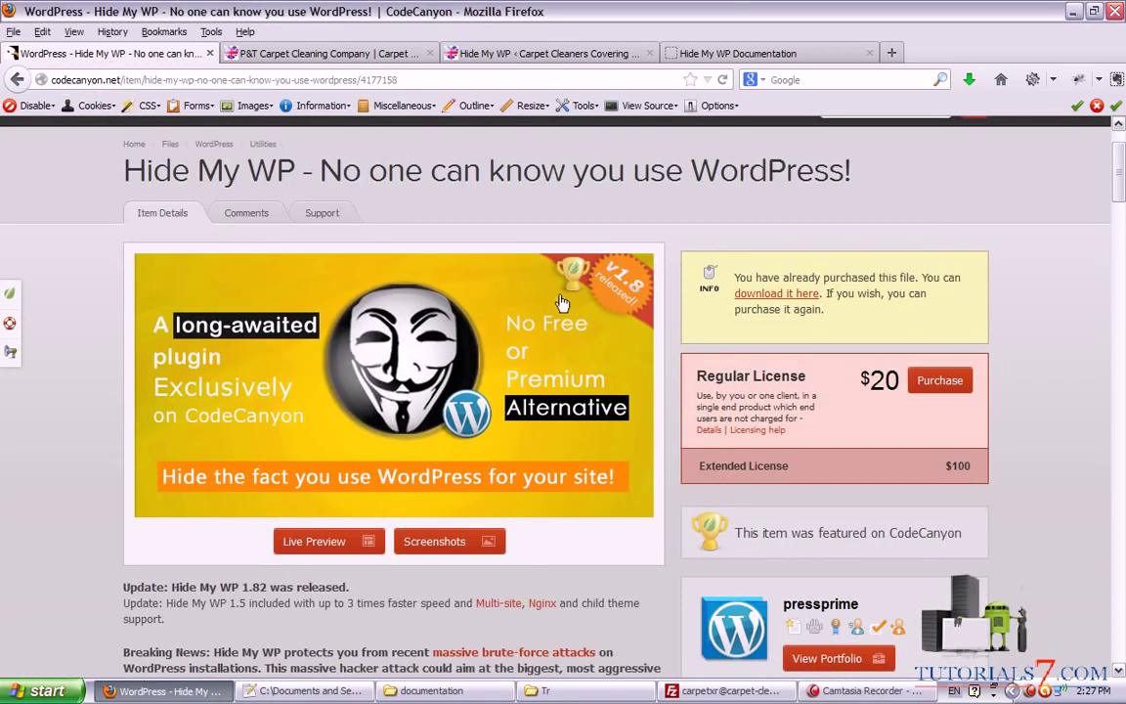
{"action": "mouse_move", "coordinate": [491, 292]}
{"action": "left_mouse_down"}
{"action": "mouse_move", "coordinate": [577, 292]}
{"action": "mouse_move", "coordinate": [646, 323]}
{"action": "mouse_move", "coordinate": [641, 467]}
{"action": "mouse_move", "coordinate": [479, 450]}
{"action": "mouse_move", "coordinate": [491, 299]}
{"action": "left_mouse_up"}
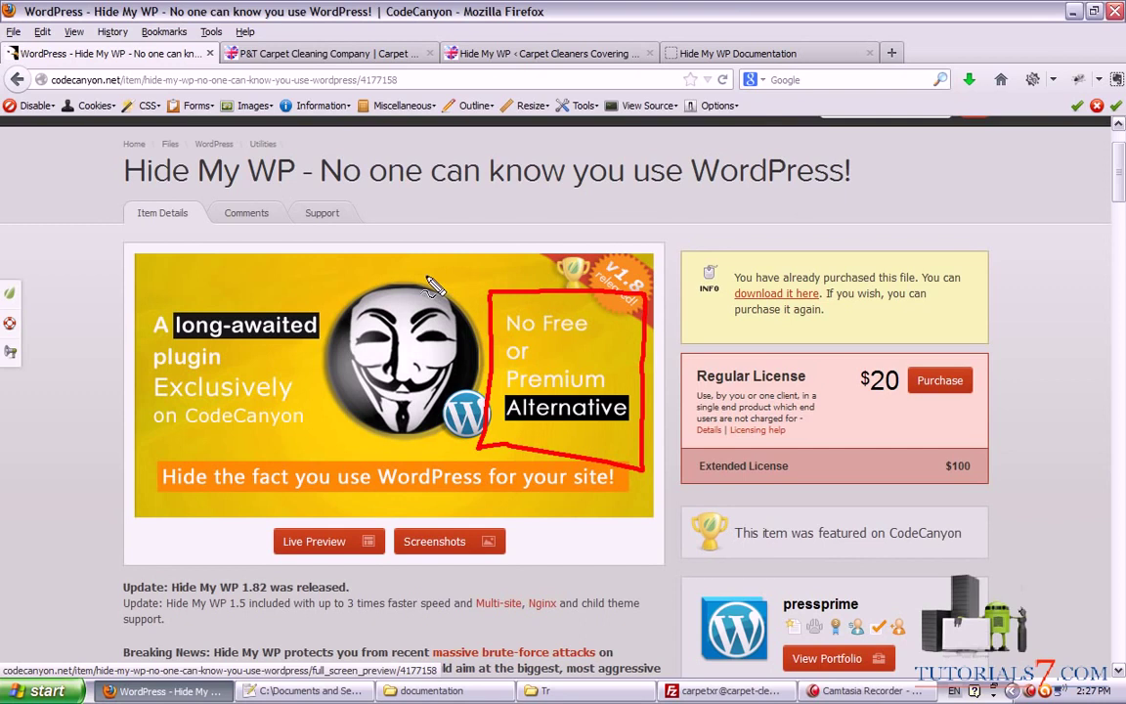
{"action": "mouse_move", "coordinate": [364, 178]}
{"action": "left_mouse_down"}
{"action": "mouse_move", "coordinate": [495, 275]}
{"action": "mouse_move", "coordinate": [470, 290]}
{"action": "left_mouse_up"}
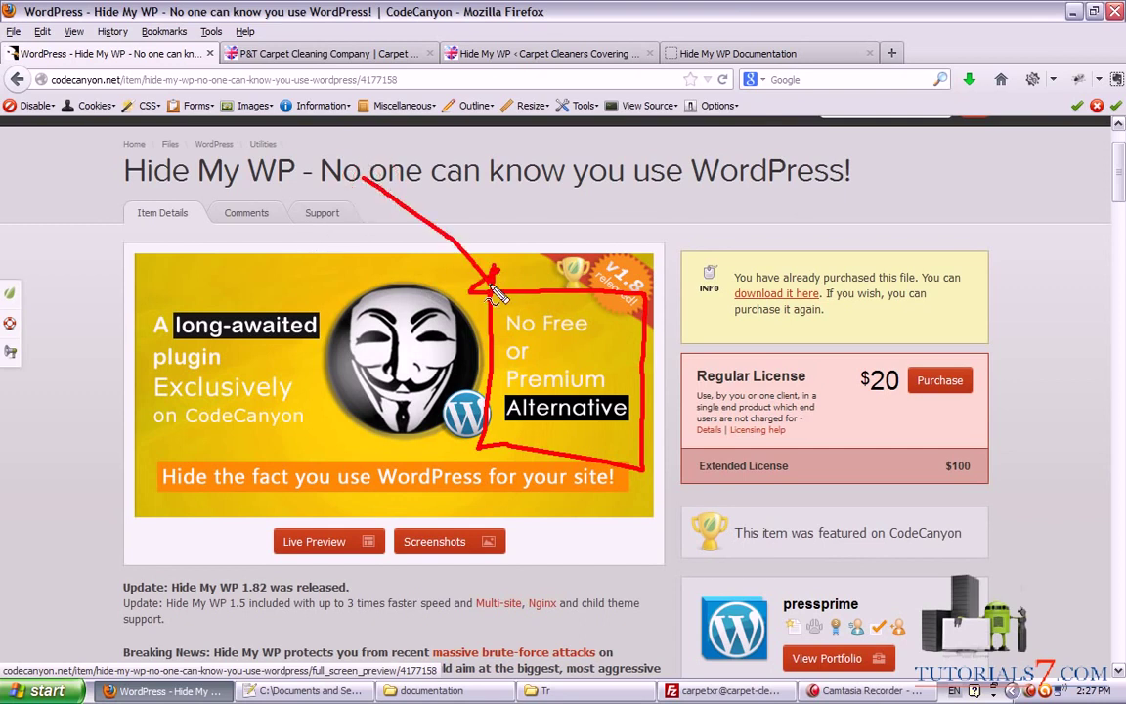
{"action": "left_click_drag", "start_coordinate": [509, 418], "coordinate": [635, 428]}
{"action": "key", "text": "Escape"}
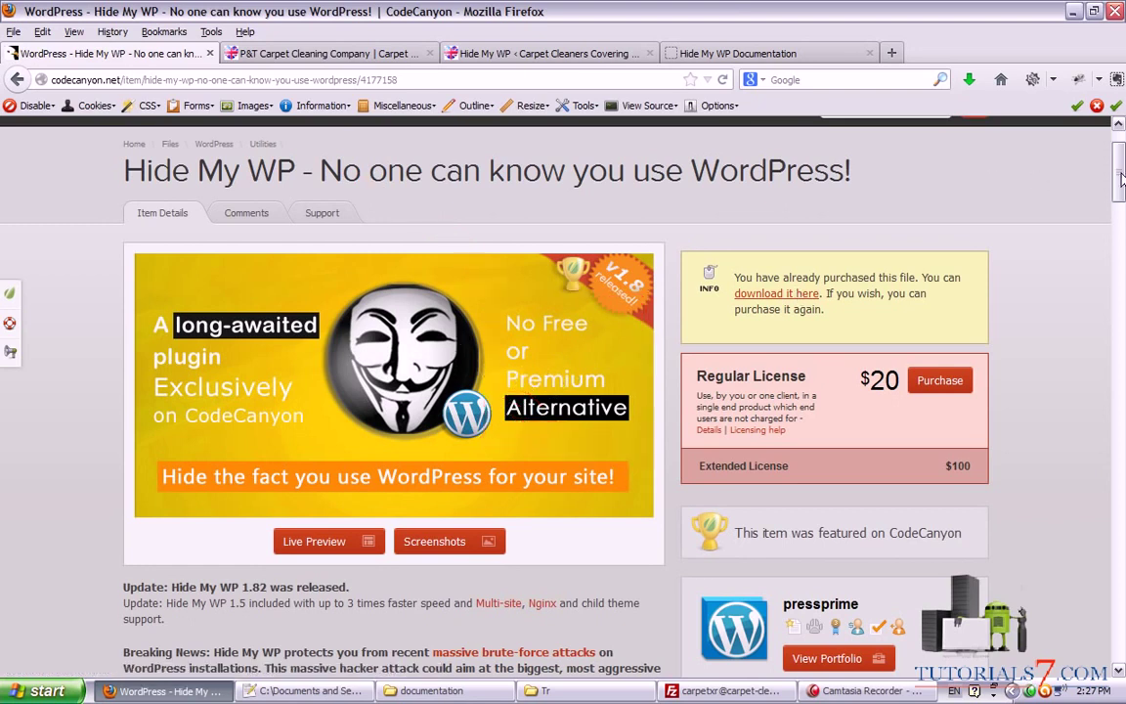
{"action": "scroll", "coordinate": [1122, 179], "scroll_direction": "down", "scroll_amount": 5}
{"action": "scroll", "coordinate": [1121, 179], "scroll_direction": "up", "scroll_amount": 6}
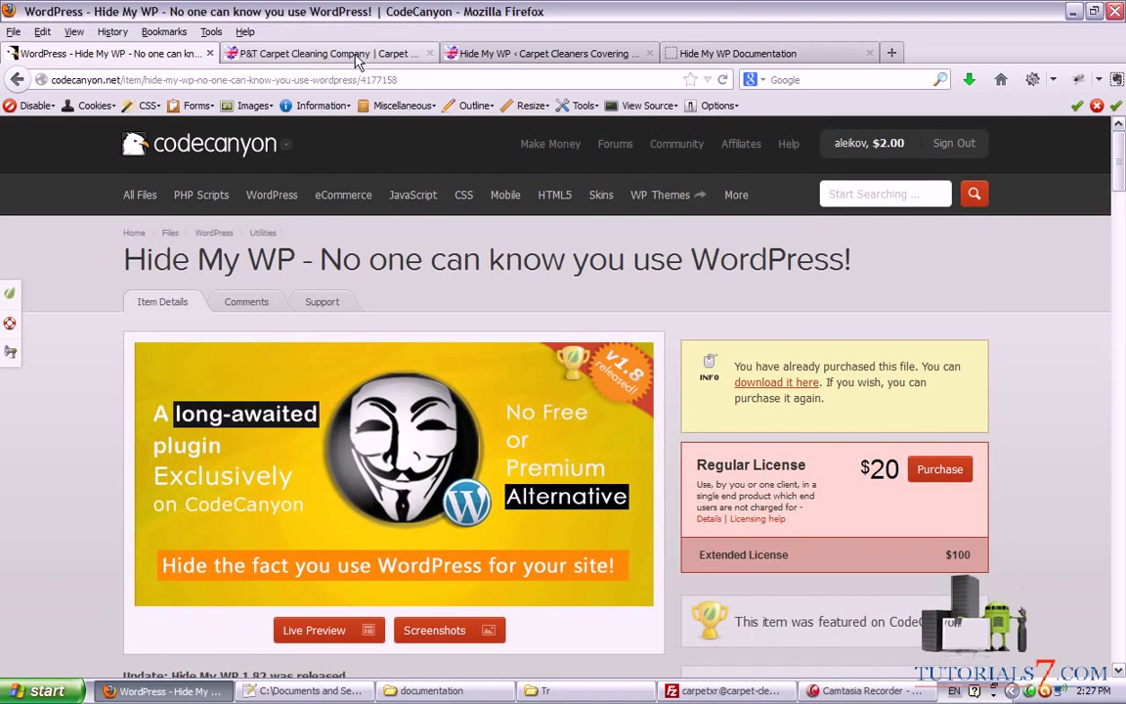
- Switch to the Hide My WP settings tab and open its Start section, marking the section tabs
{"action": "left_click", "coordinate": [323, 53]}
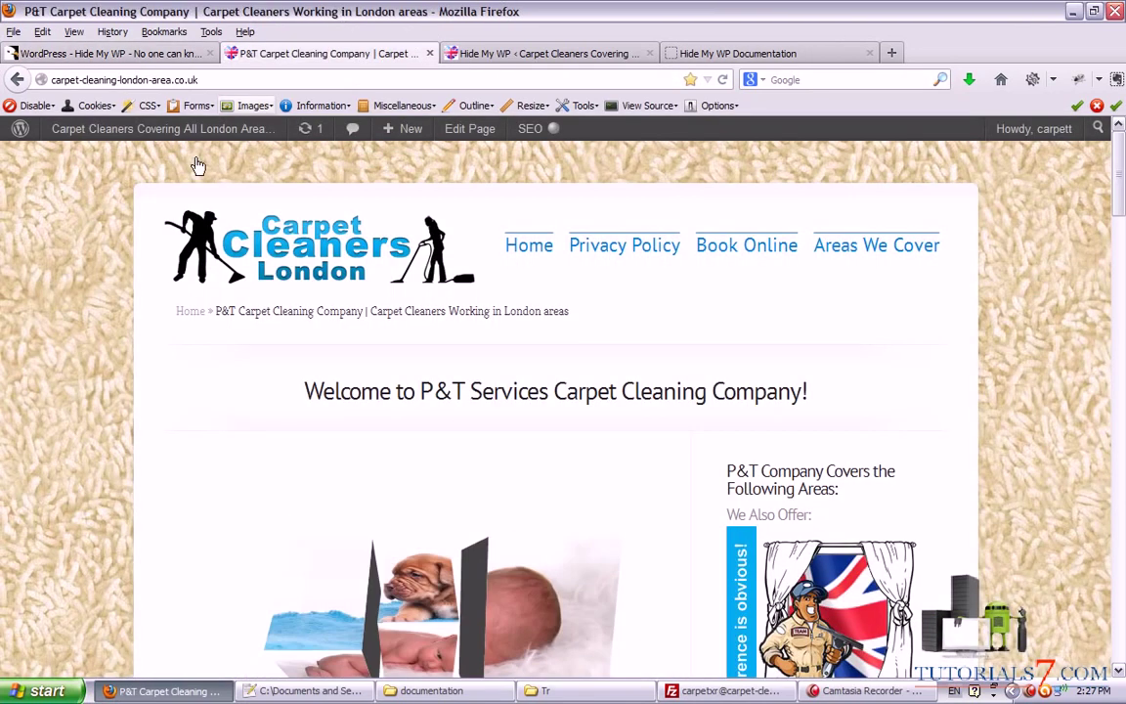
{"action": "left_click", "coordinate": [512, 53]}
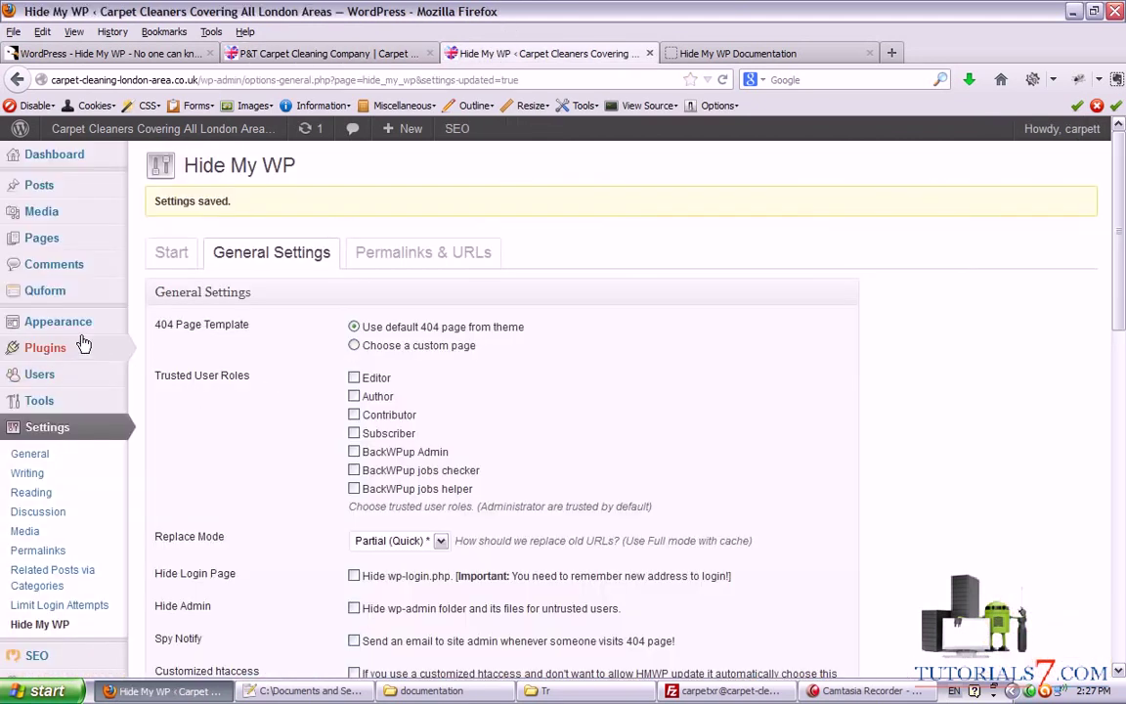
{"action": "mouse_move", "coordinate": [90, 355]}
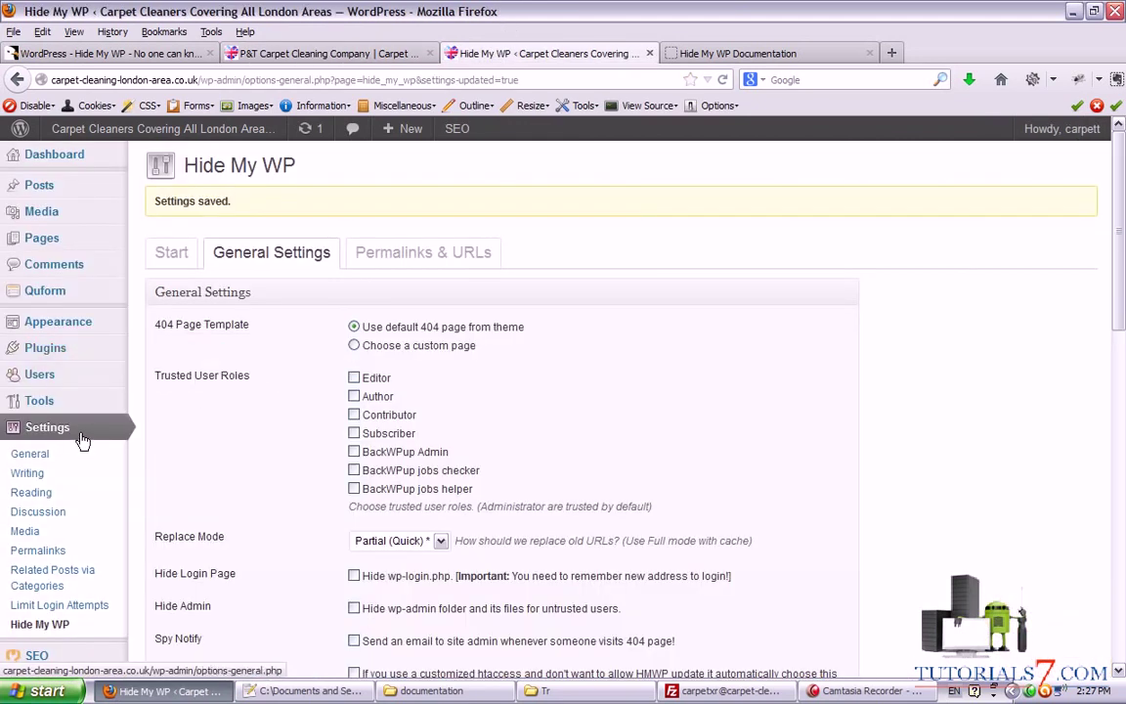
{"action": "mouse_move", "coordinate": [78, 614]}
{"action": "left_mouse_down"}
{"action": "mouse_move", "coordinate": [12, 636]}
{"action": "mouse_move", "coordinate": [58, 665]}
{"action": "mouse_move", "coordinate": [88, 620]}
{"action": "left_mouse_up"}
{"action": "key", "text": "Escape"}
{"action": "left_click", "coordinate": [169, 257]}
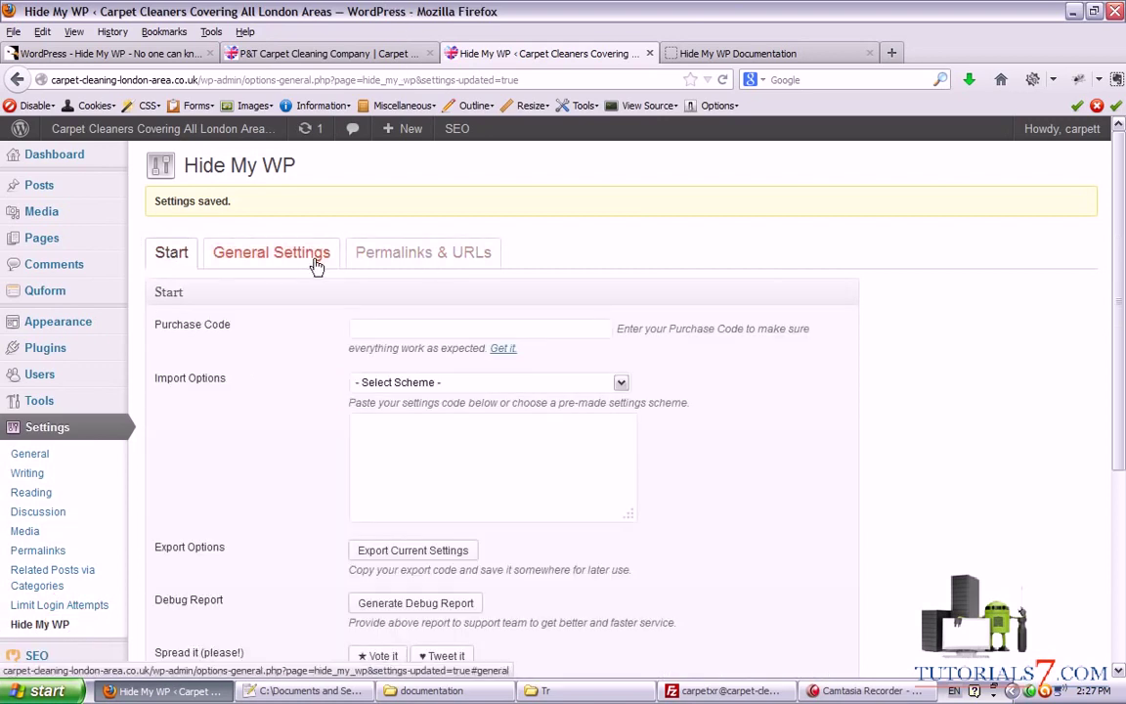
{"action": "mouse_move", "coordinate": [148, 279]}
{"action": "left_mouse_down"}
{"action": "mouse_move", "coordinate": [195, 259]}
{"action": "mouse_move", "coordinate": [171, 232]}
{"action": "mouse_move", "coordinate": [144, 241]}
{"action": "left_mouse_up"}
{"action": "mouse_move", "coordinate": [314, 223]}
{"action": "left_mouse_down"}
{"action": "mouse_move", "coordinate": [201, 230]}
{"action": "mouse_move", "coordinate": [281, 282]}
{"action": "mouse_move", "coordinate": [334, 229]}
{"action": "mouse_move", "coordinate": [477, 231]}
{"action": "left_mouse_up"}
{"action": "mouse_move", "coordinate": [396, 233]}
{"action": "left_mouse_down"}
{"action": "mouse_move", "coordinate": [364, 282]}
{"action": "mouse_move", "coordinate": [515, 247]}
{"action": "mouse_move", "coordinate": [489, 231]}
{"action": "left_mouse_up"}
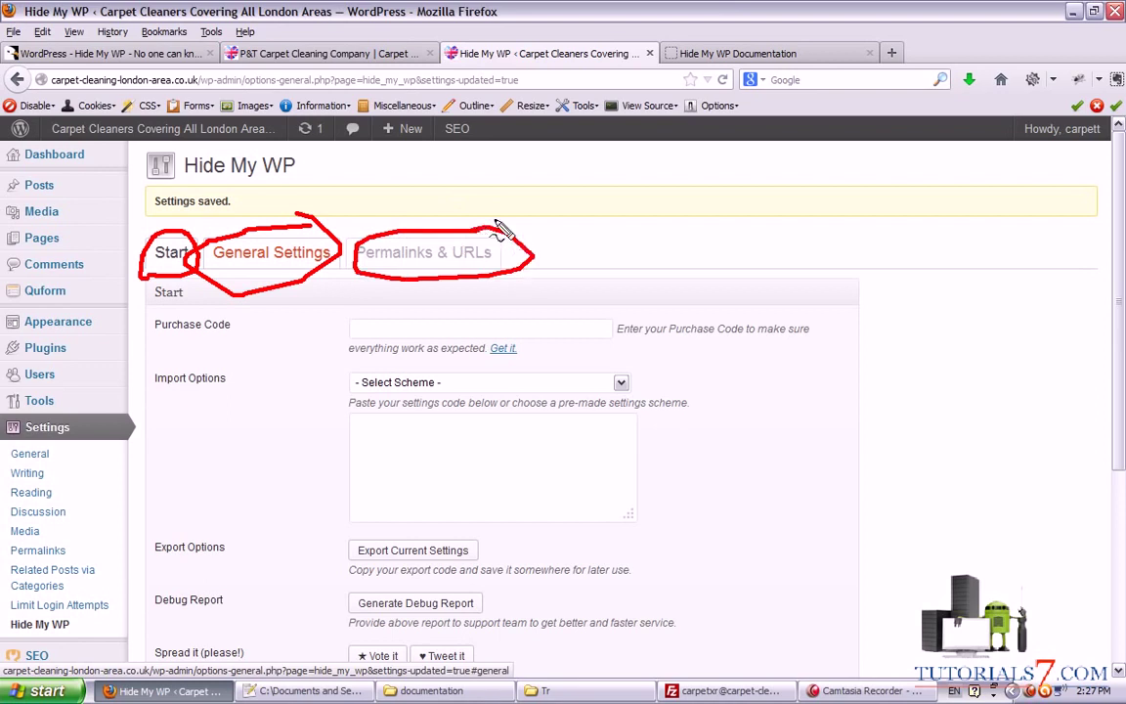
{"action": "left_click", "coordinate": [722, 52]}
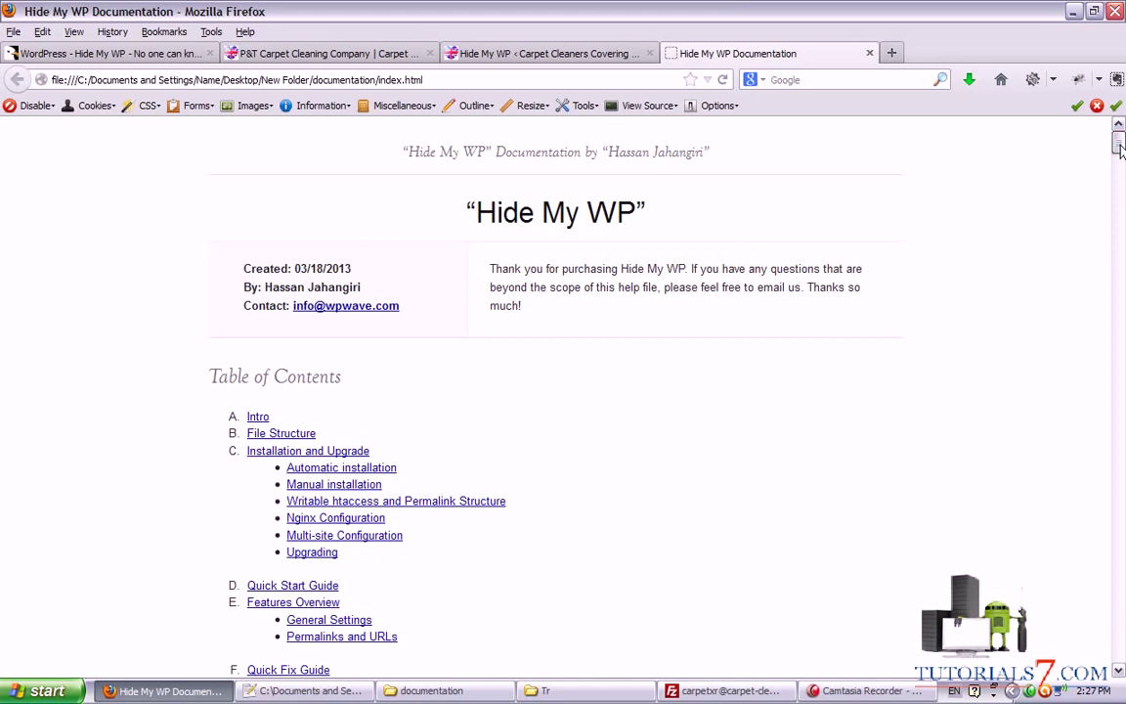
{"action": "left_click_drag", "start_coordinate": [1121, 147], "coordinate": [526, 39]}
{"action": "key", "text": "ctrl+Page_Up"}
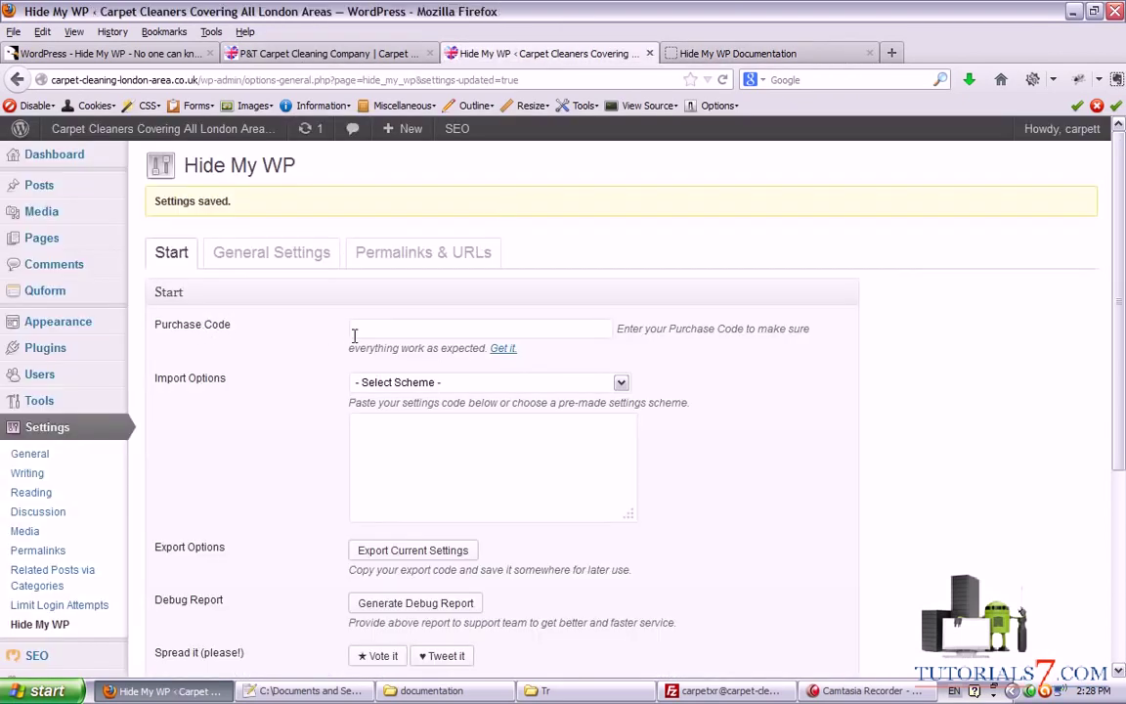
- View the purchase_code_1200.png guide, marking Download and License Certificate, then return to the settings
{"action": "left_click_drag", "start_coordinate": [250, 330], "coordinate": [338, 332]}
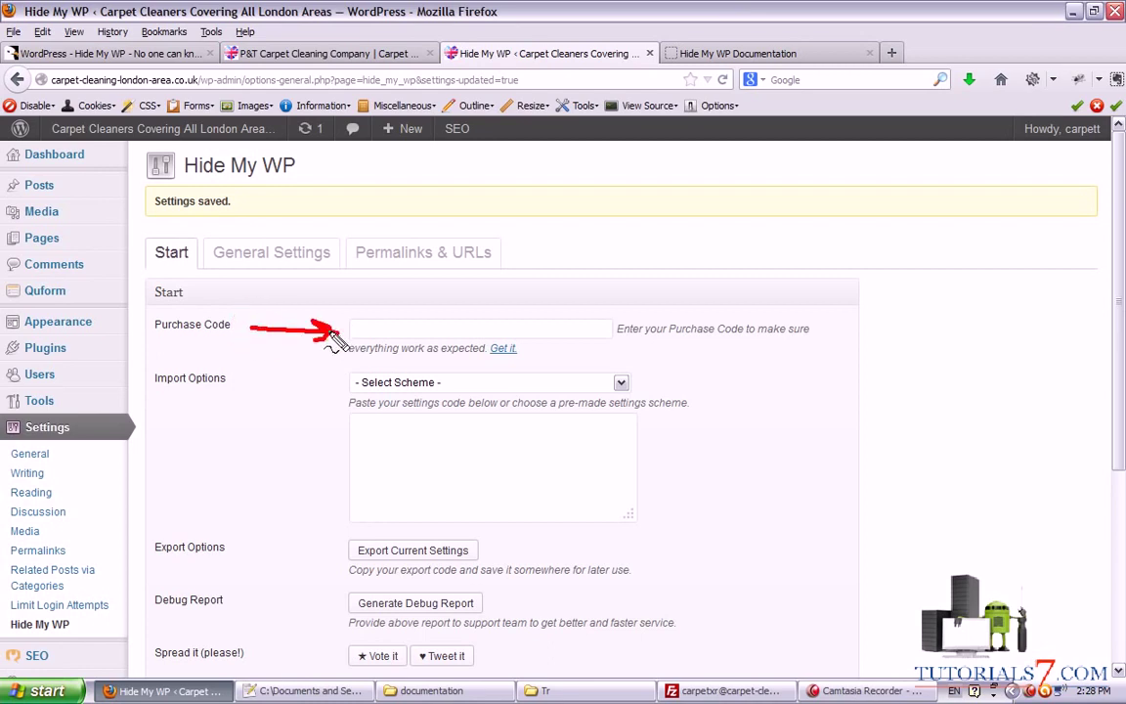
{"action": "left_click", "coordinate": [502, 350]}
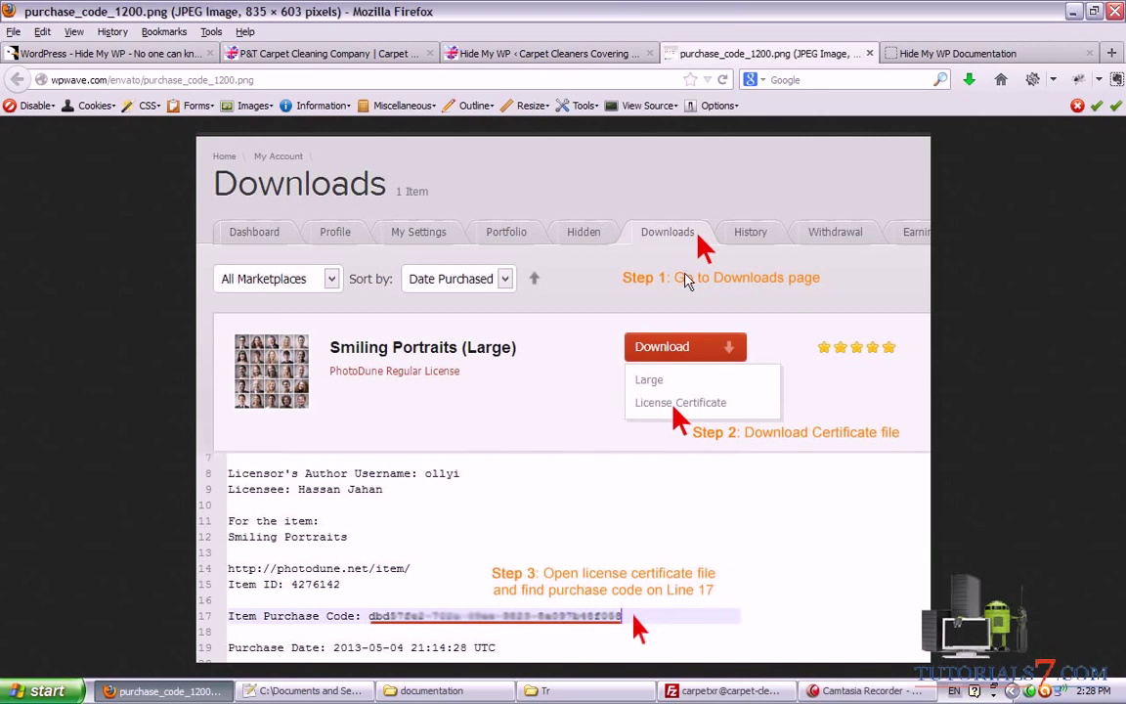
{"action": "mouse_move", "coordinate": [627, 350]}
{"action": "left_mouse_down"}
{"action": "mouse_move", "coordinate": [614, 344]}
{"action": "mouse_move", "coordinate": [763, 338]}
{"action": "mouse_move", "coordinate": [653, 362]}
{"action": "left_mouse_up"}
{"action": "mouse_move", "coordinate": [635, 405]}
{"action": "left_mouse_down"}
{"action": "mouse_move", "coordinate": [760, 399]}
{"action": "mouse_move", "coordinate": [634, 422]}
{"action": "mouse_move", "coordinate": [631, 396]}
{"action": "mouse_move", "coordinate": [604, 459]}
{"action": "mouse_move", "coordinate": [518, 533]}
{"action": "mouse_move", "coordinate": [481, 594]}
{"action": "mouse_move", "coordinate": [508, 589]}
{"action": "left_mouse_up"}
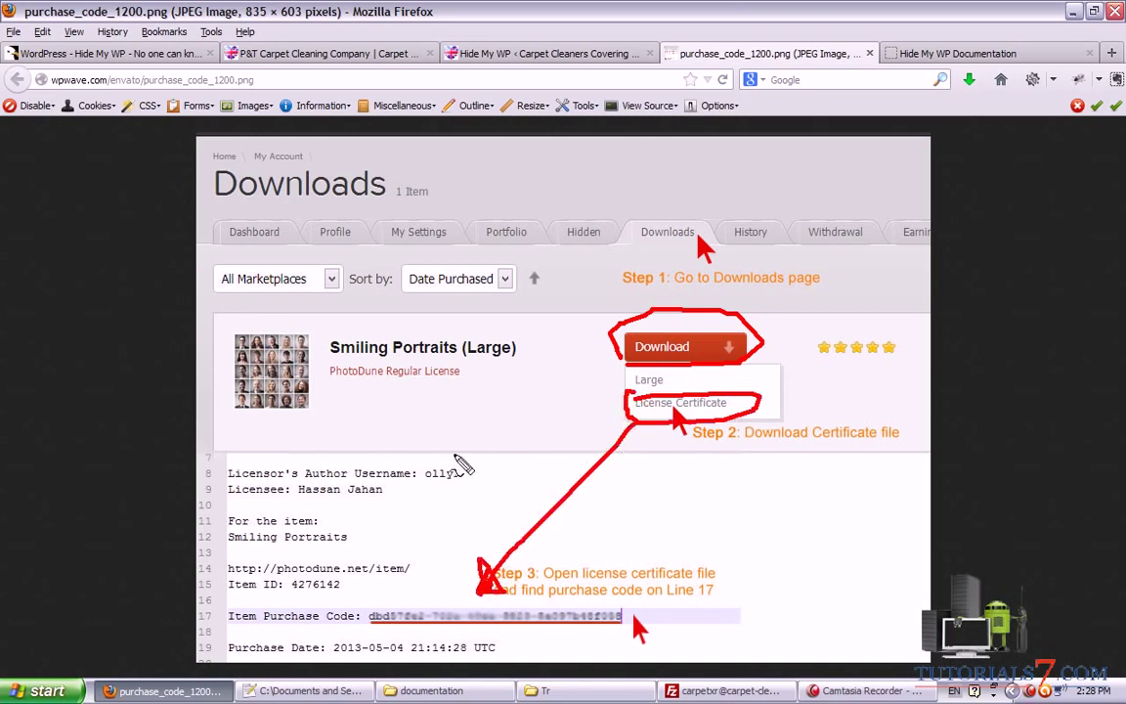
{"action": "key", "text": "Escape"}
{"action": "left_click", "coordinate": [503, 53]}
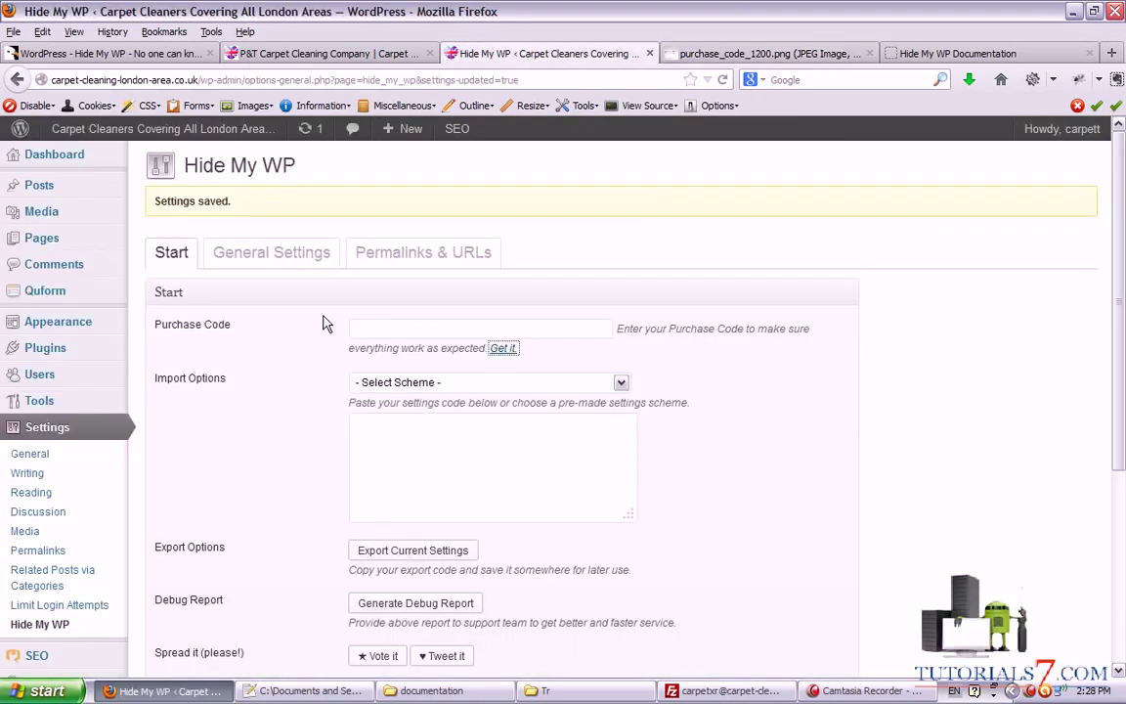
- Highlight the Purchase Code field, then scroll down to the pre-made scheme chooser
{"action": "mouse_move", "coordinate": [338, 309]}
{"action": "left_mouse_down"}
{"action": "mouse_move", "coordinate": [335, 352]}
{"action": "mouse_move", "coordinate": [653, 375]}
{"action": "mouse_move", "coordinate": [658, 311]}
{"action": "mouse_move", "coordinate": [313, 288]}
{"action": "mouse_move", "coordinate": [344, 311]}
{"action": "left_mouse_up"}
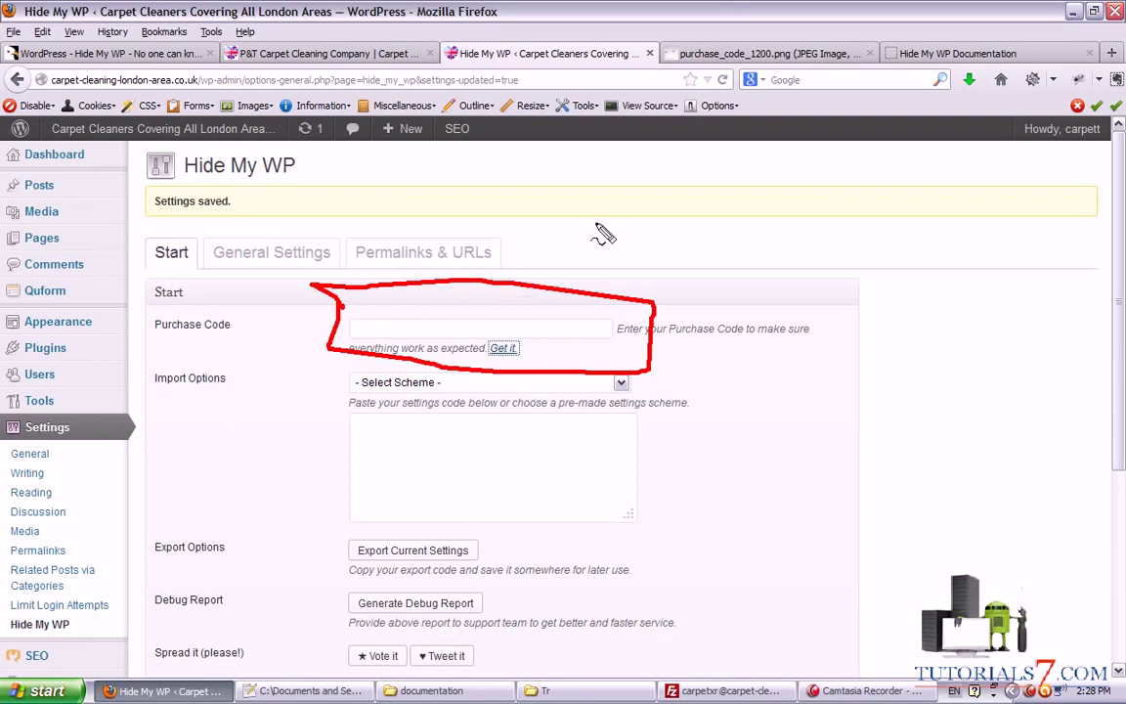
{"action": "key", "text": "Escape"}
{"action": "scroll", "coordinate": [680, 306], "scroll_direction": "down", "scroll_amount": 2}
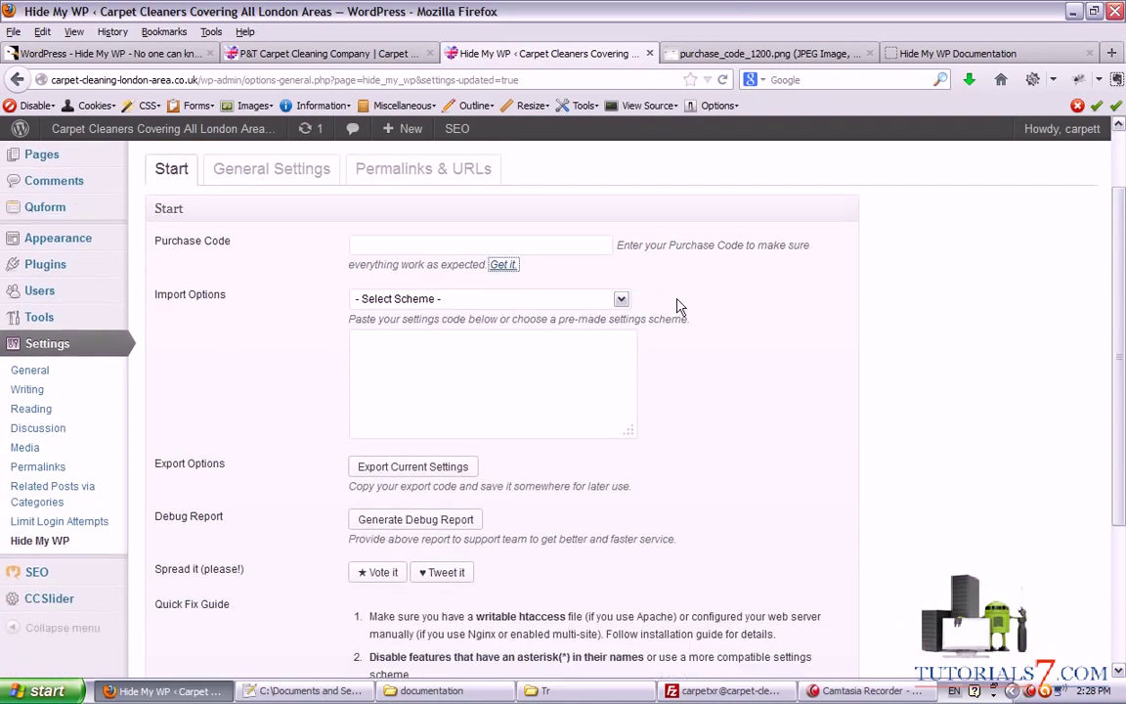
{"action": "mouse_move", "coordinate": [479, 296]}
{"action": "left_mouse_down"}
{"action": "mouse_move", "coordinate": [347, 297]}
{"action": "mouse_move", "coordinate": [463, 311]}
{"action": "left_mouse_up"}
{"action": "key", "text": "Escape"}
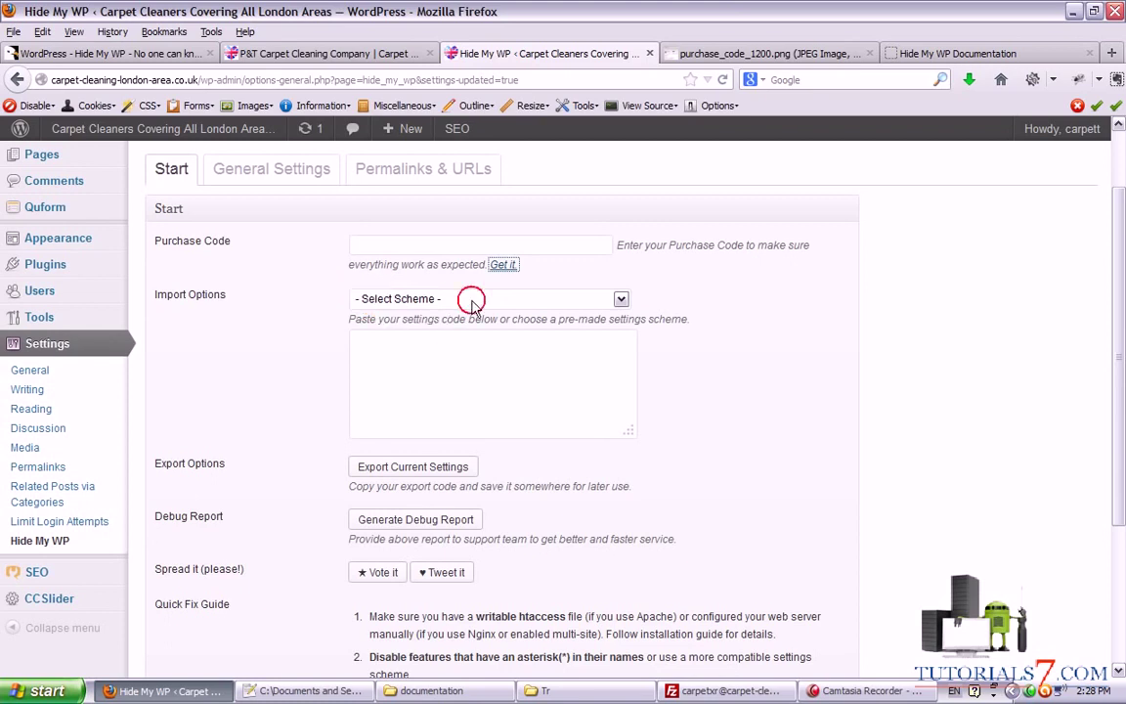
- Expand the '- Select Scheme -' list and point out the Medium Privacy - More Compatibility scheme
{"action": "left_click", "coordinate": [473, 301]}
{"action": "key", "text": "ctrl+shift+d"}
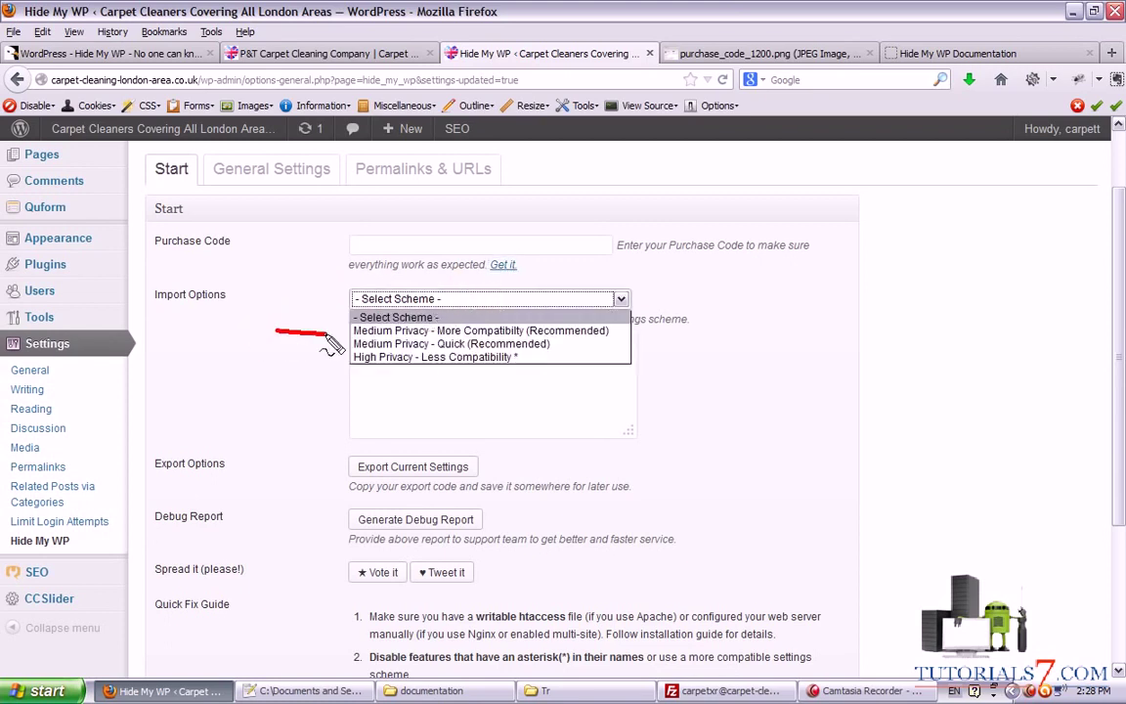
{"action": "left_click_drag", "start_coordinate": [278, 330], "coordinate": [342, 333]}
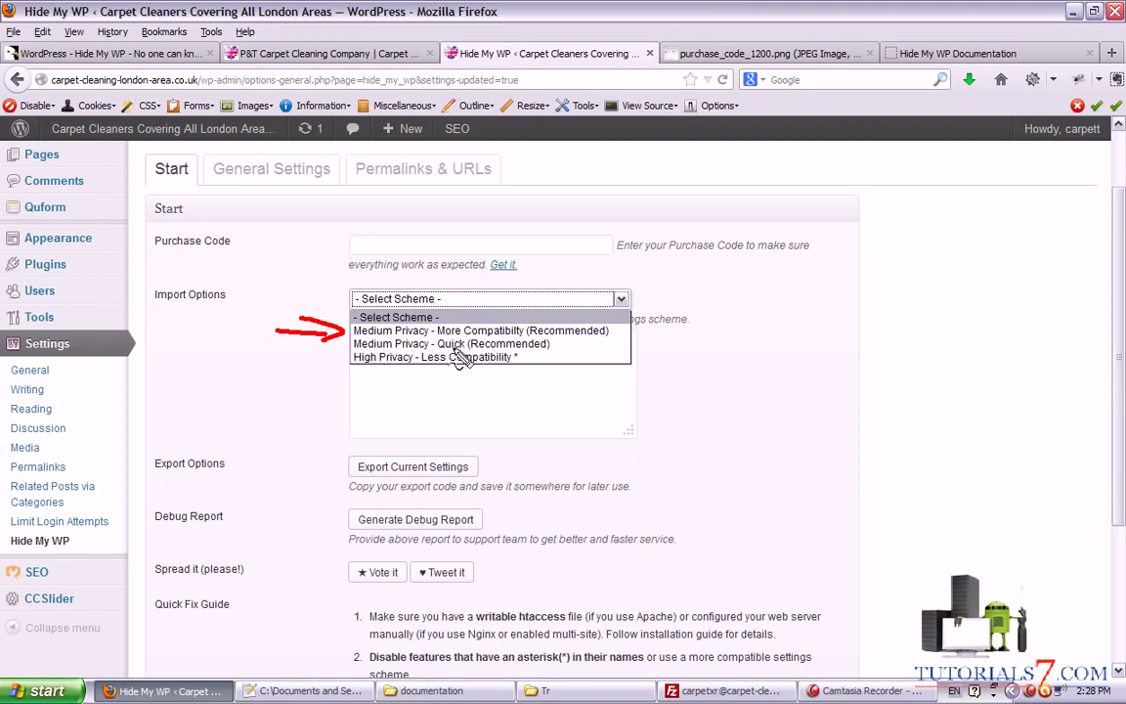
{"action": "mouse_move", "coordinate": [410, 396]}
{"action": "left_mouse_down"}
{"action": "mouse_move", "coordinate": [417, 455]}
{"action": "mouse_move", "coordinate": [410, 376]}
{"action": "left_mouse_up"}
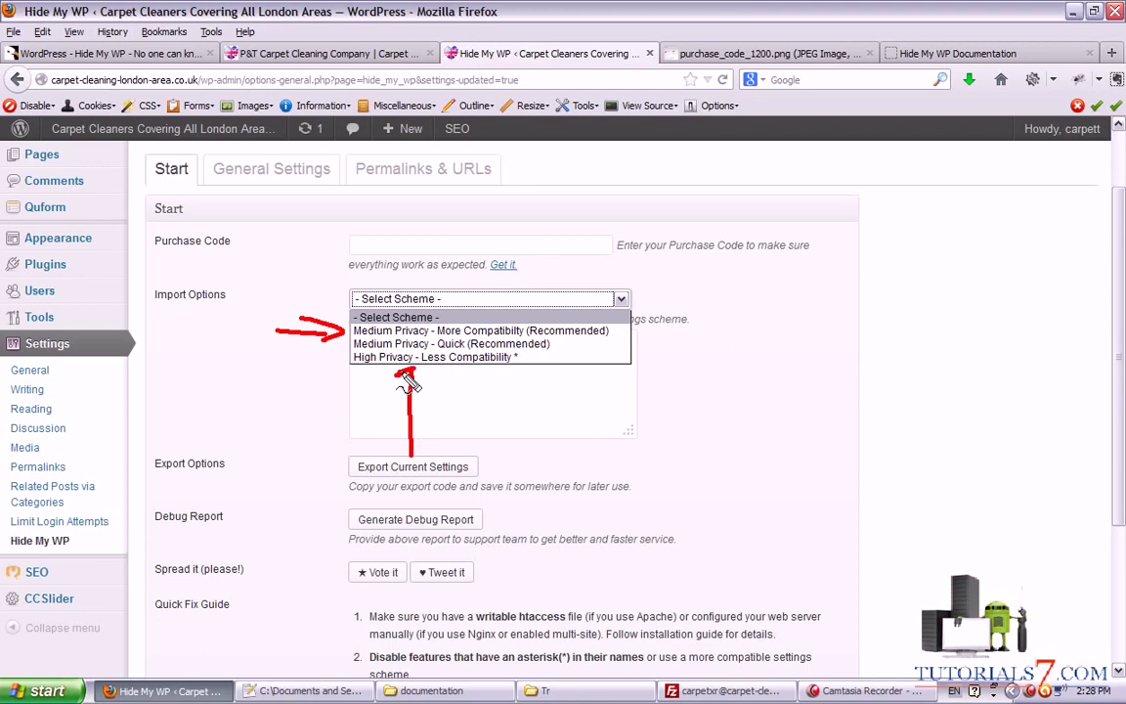
{"action": "key", "text": "Escape"}
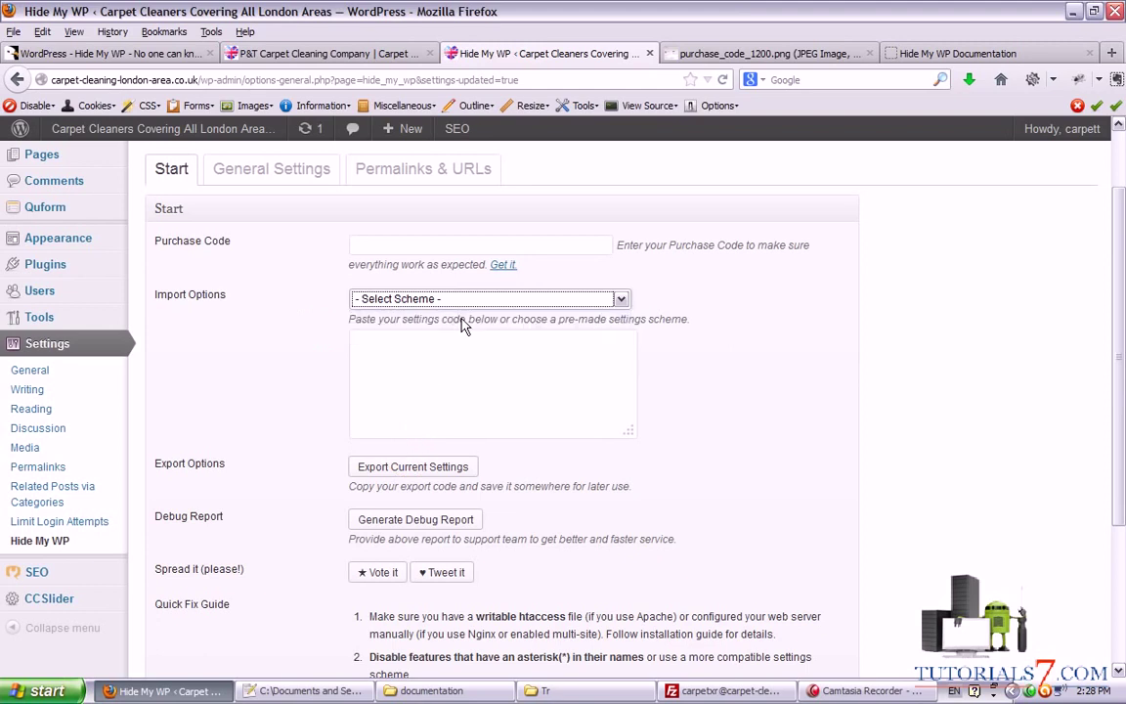
{"action": "left_click", "coordinate": [447, 298]}
- Load the Medium Privacy - More Compatibility scheme, confirming the replacement of current settings
{"action": "left_click", "coordinate": [451, 329]}
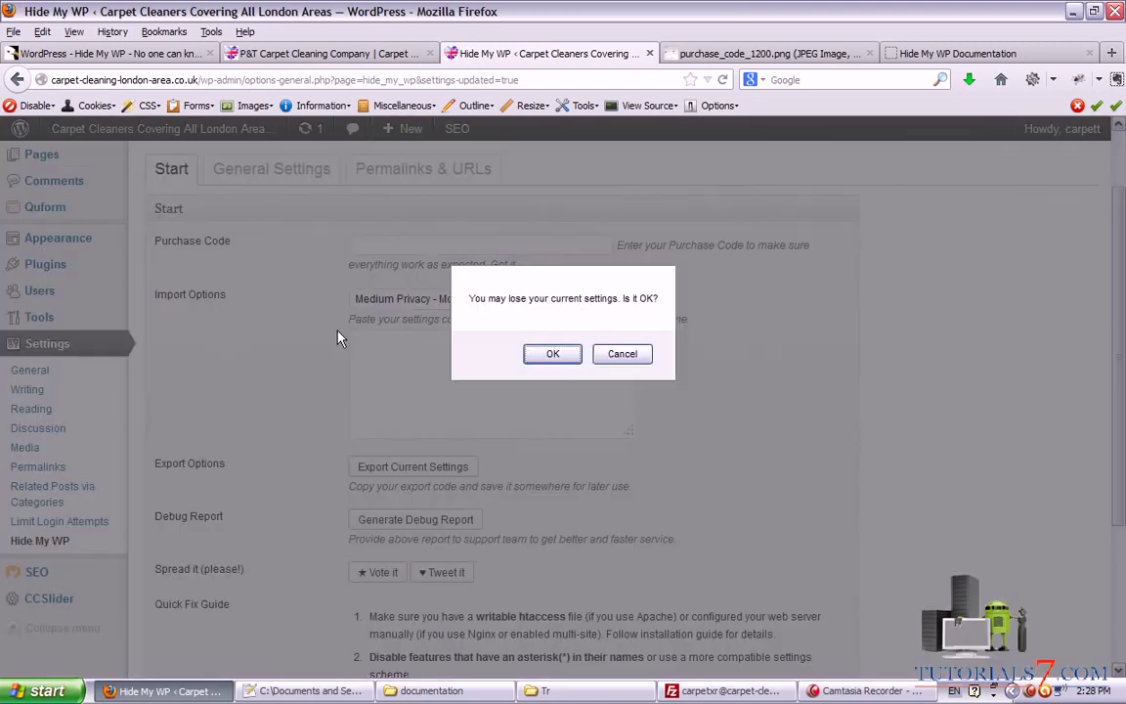
{"action": "left_click", "coordinate": [554, 354]}
{"action": "mouse_move", "coordinate": [604, 330]}
{"action": "left_mouse_down"}
{"action": "mouse_move", "coordinate": [371, 334]}
{"action": "mouse_move", "coordinate": [457, 495]}
{"action": "mouse_move", "coordinate": [712, 410]}
{"action": "mouse_move", "coordinate": [608, 330]}
{"action": "mouse_move", "coordinate": [631, 408]}
{"action": "left_mouse_up"}
{"action": "key", "text": "Escape"}
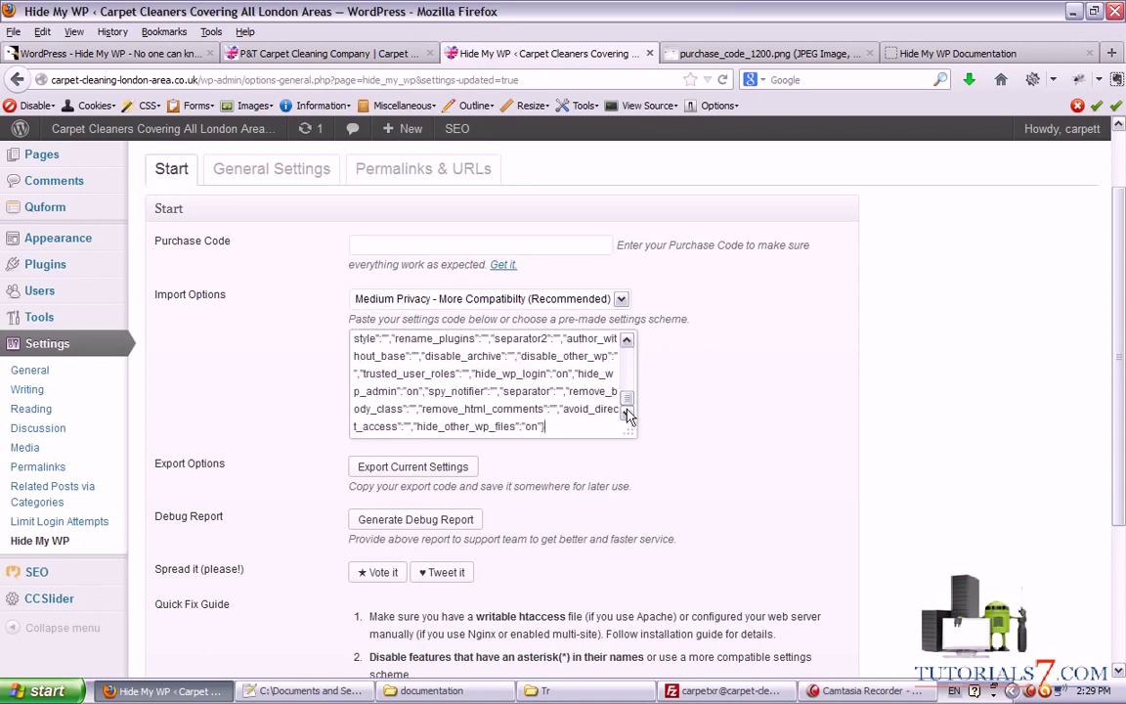
{"action": "left_click_drag", "start_coordinate": [1122, 337], "coordinate": [1125, 442]}
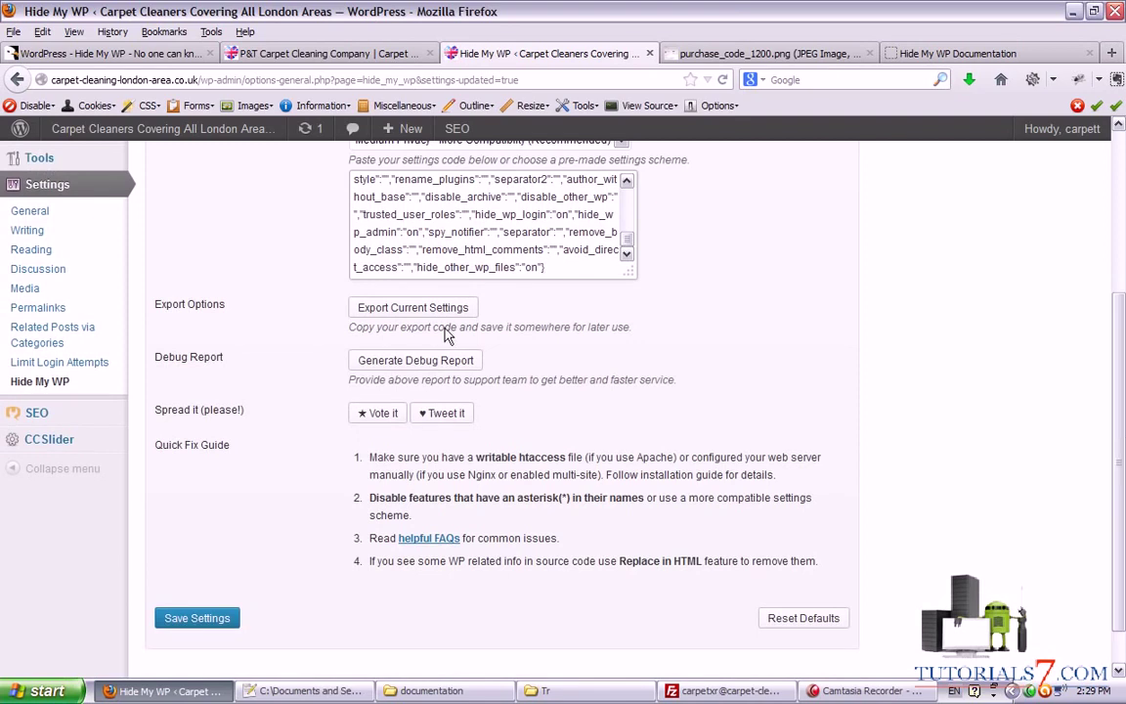
- Annotate the export, debug report and writable htaccess quick-fix notes, then clear the marks
{"action": "mouse_move", "coordinate": [328, 298]}
{"action": "left_mouse_down"}
{"action": "mouse_move", "coordinate": [350, 321]}
{"action": "mouse_move", "coordinate": [484, 284]}
{"action": "mouse_move", "coordinate": [391, 277]}
{"action": "mouse_move", "coordinate": [425, 335]}
{"action": "left_mouse_up"}
{"action": "mouse_move", "coordinate": [500, 343]}
{"action": "left_mouse_down"}
{"action": "mouse_move", "coordinate": [501, 389]}
{"action": "mouse_move", "coordinate": [487, 348]}
{"action": "left_mouse_up"}
{"action": "mouse_move", "coordinate": [246, 415]}
{"action": "left_mouse_down"}
{"action": "mouse_move", "coordinate": [307, 403]}
{"action": "mouse_move", "coordinate": [307, 426]}
{"action": "left_mouse_up"}
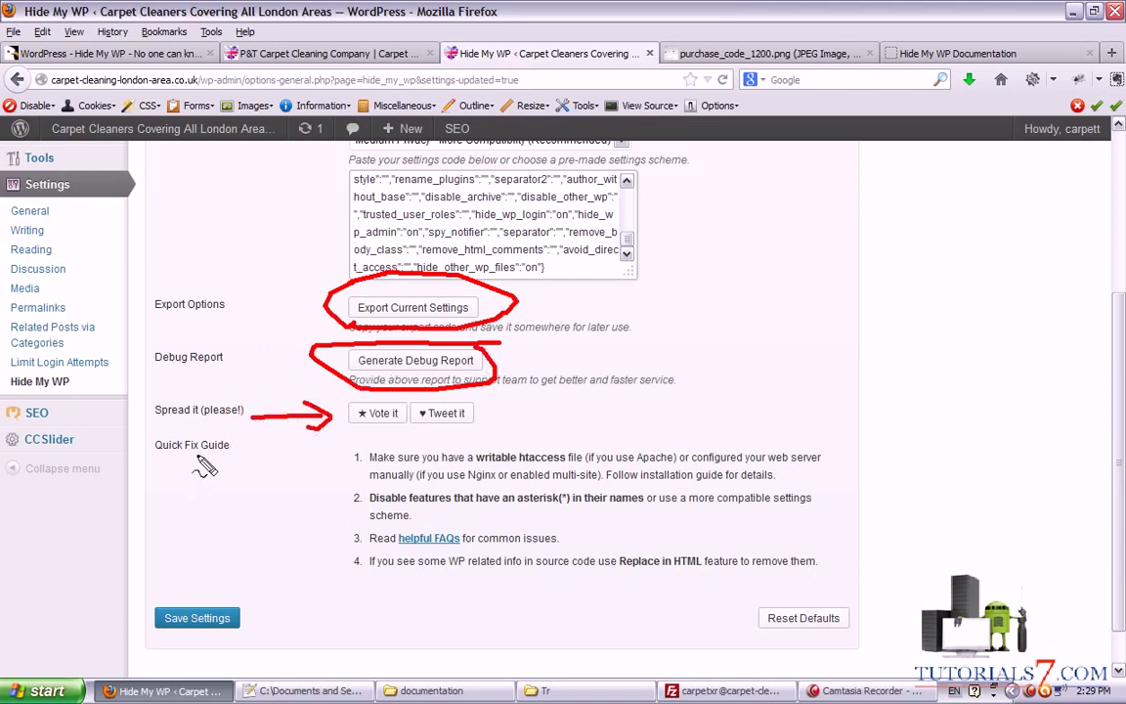
{"action": "mouse_move", "coordinate": [196, 457]}
{"action": "left_mouse_down"}
{"action": "mouse_move", "coordinate": [323, 494]}
{"action": "mouse_move", "coordinate": [328, 518]}
{"action": "left_mouse_up"}
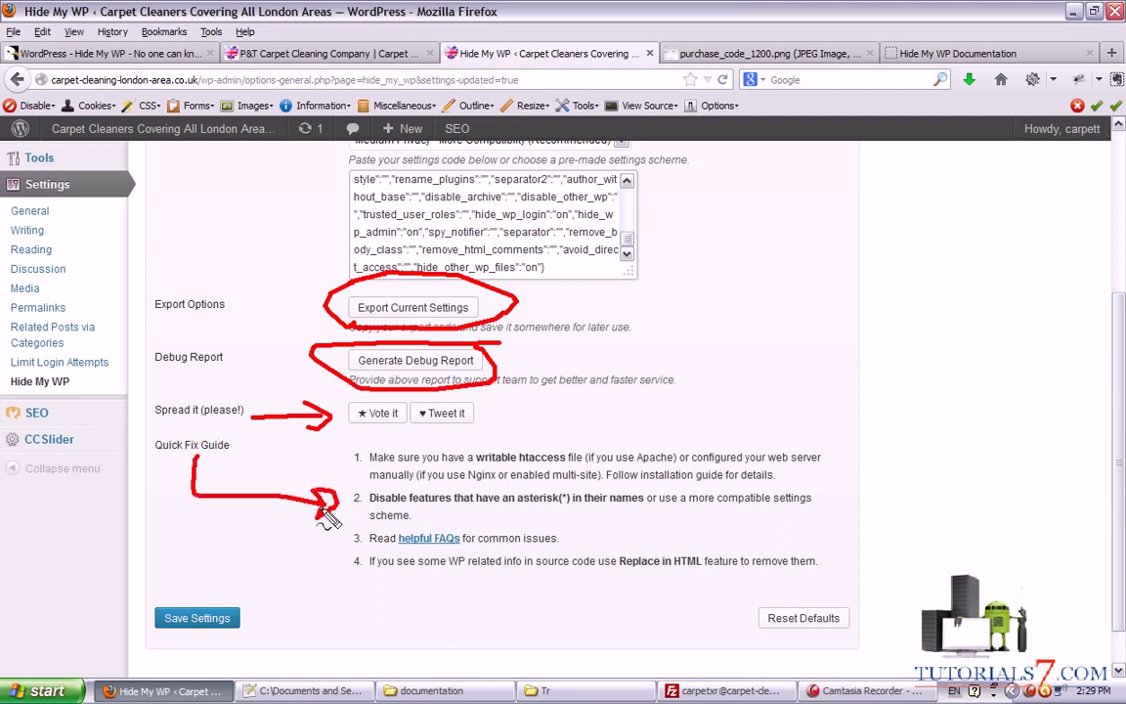
{"action": "left_click_drag", "start_coordinate": [368, 468], "coordinate": [582, 466]}
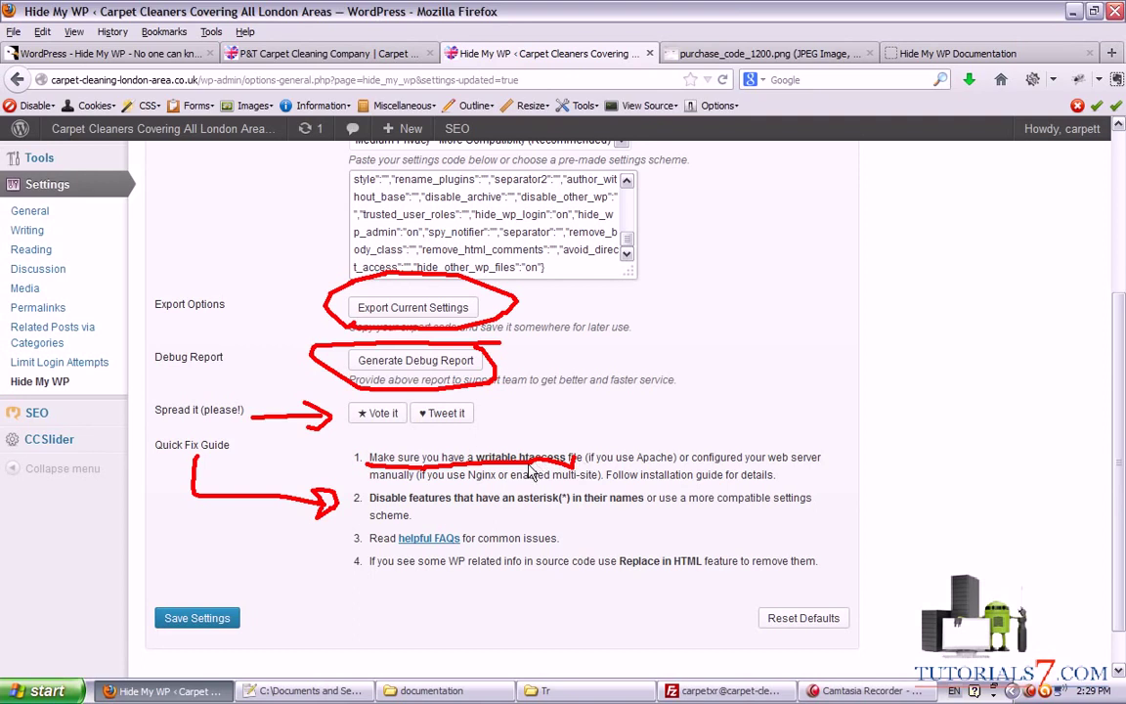
{"action": "key", "text": "Escape"}
{"action": "left_click_drag", "start_coordinate": [460, 450], "coordinate": [582, 467]}
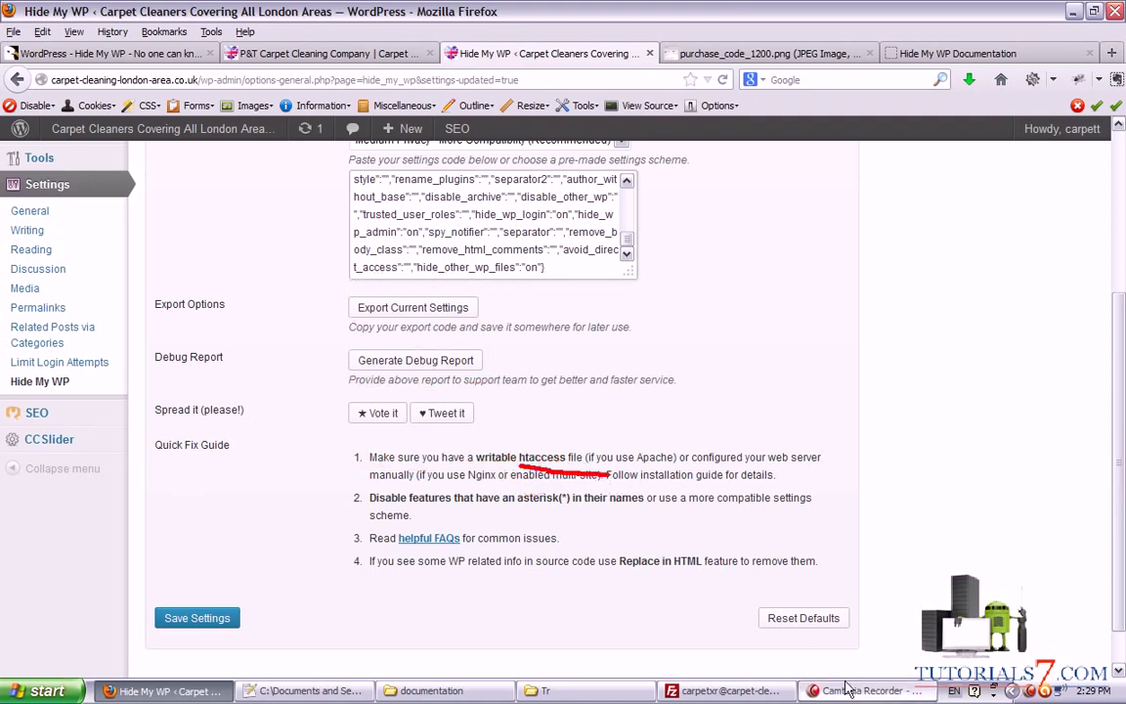
{"action": "key", "text": "Escape"}
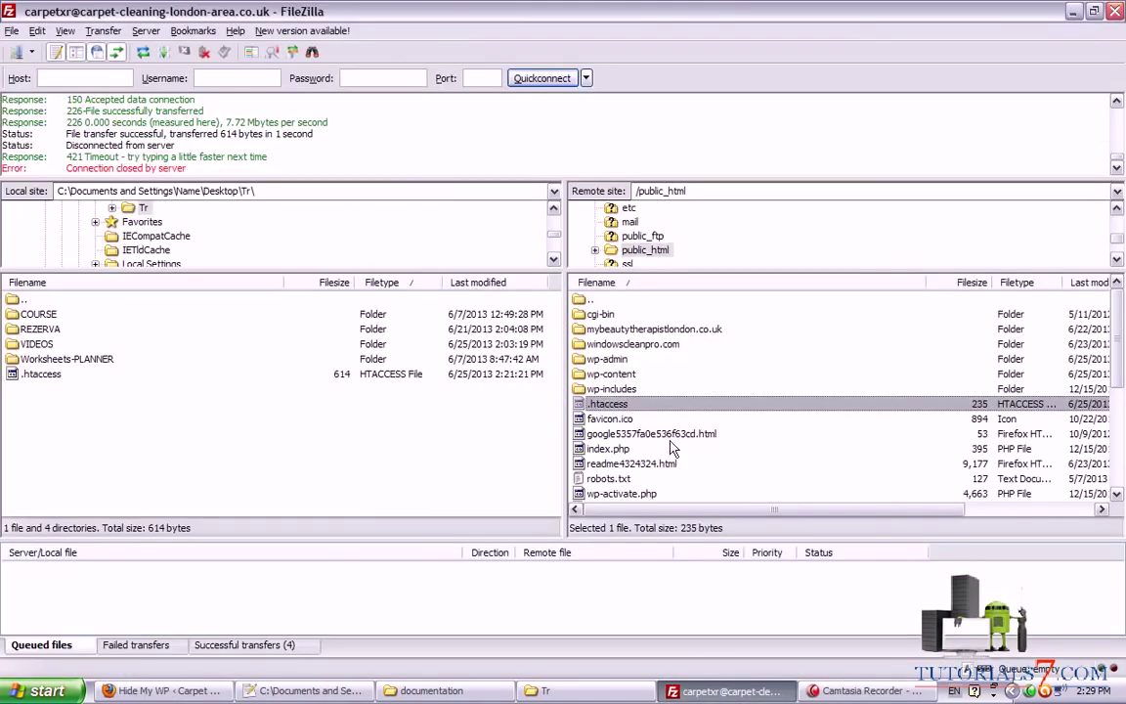
- Check that the remote .htaccess permissions read 644, close the dialog unchanged, and return to Firefox
{"action": "right_click", "coordinate": [622, 407]}
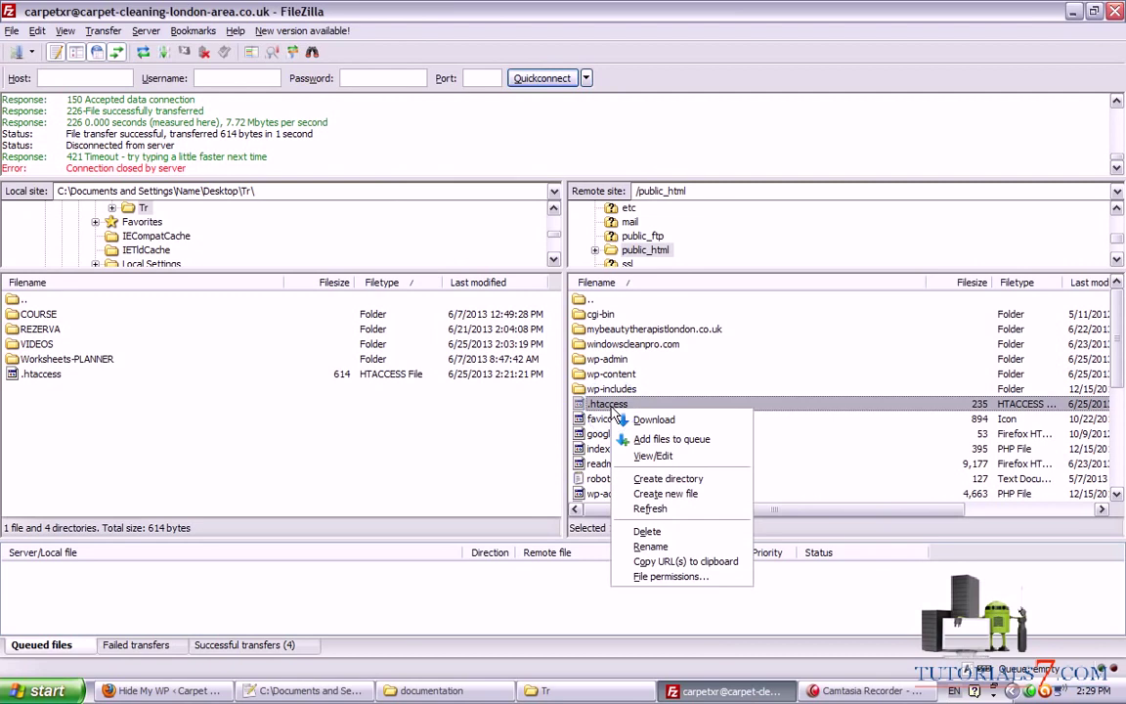
{"action": "left_click", "coordinate": [665, 578]}
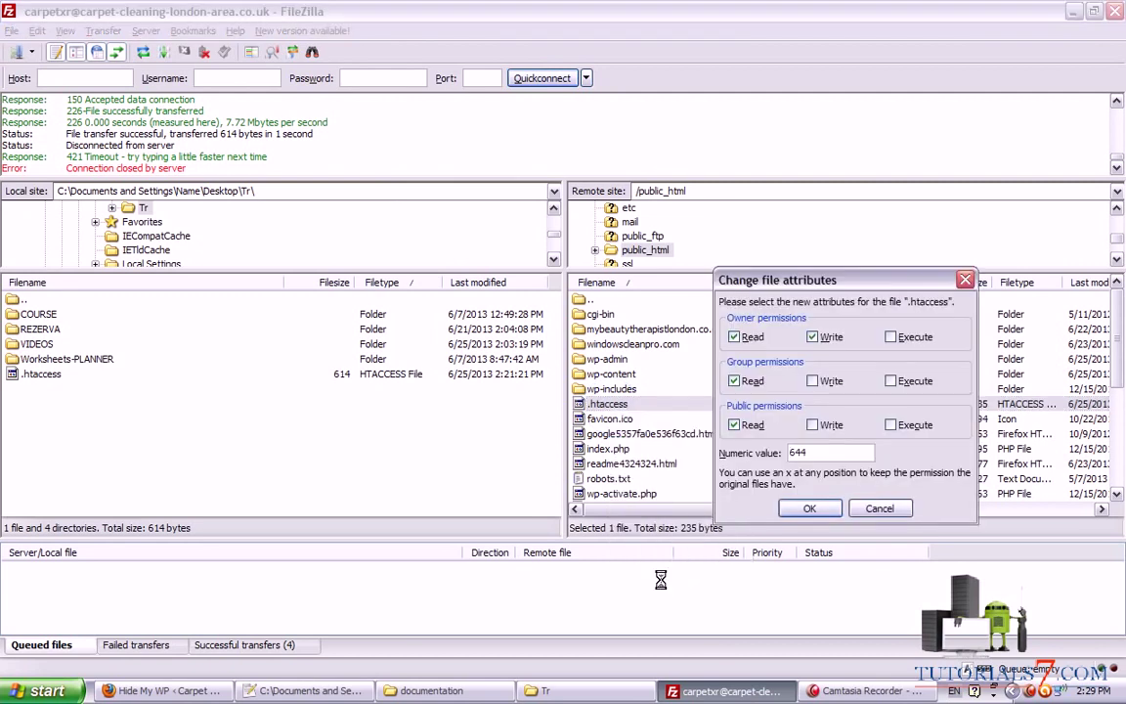
{"action": "mouse_move", "coordinate": [826, 435]}
{"action": "left_mouse_down"}
{"action": "mouse_move", "coordinate": [810, 427]}
{"action": "mouse_move", "coordinate": [782, 458]}
{"action": "mouse_move", "coordinate": [822, 442]}
{"action": "mouse_move", "coordinate": [809, 476]}
{"action": "mouse_move", "coordinate": [817, 436]}
{"action": "left_mouse_up"}
{"action": "key", "text": "Escape"}
{"action": "left_click", "coordinate": [966, 280]}
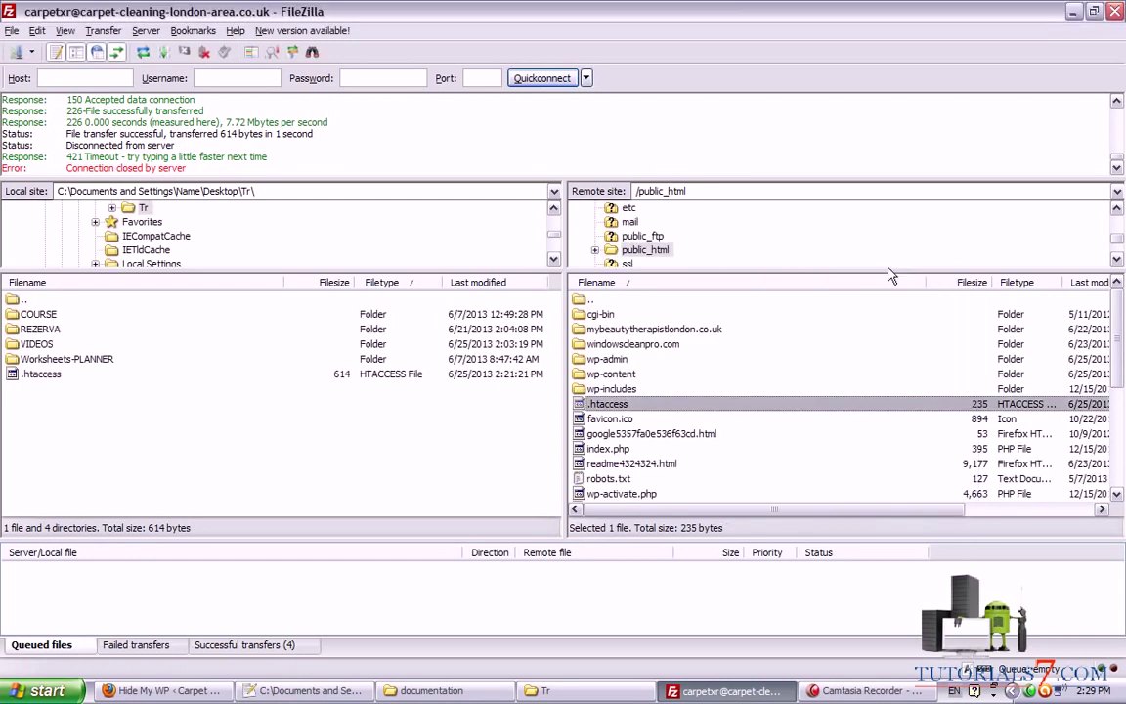
{"action": "key", "text": "alt+Tab"}
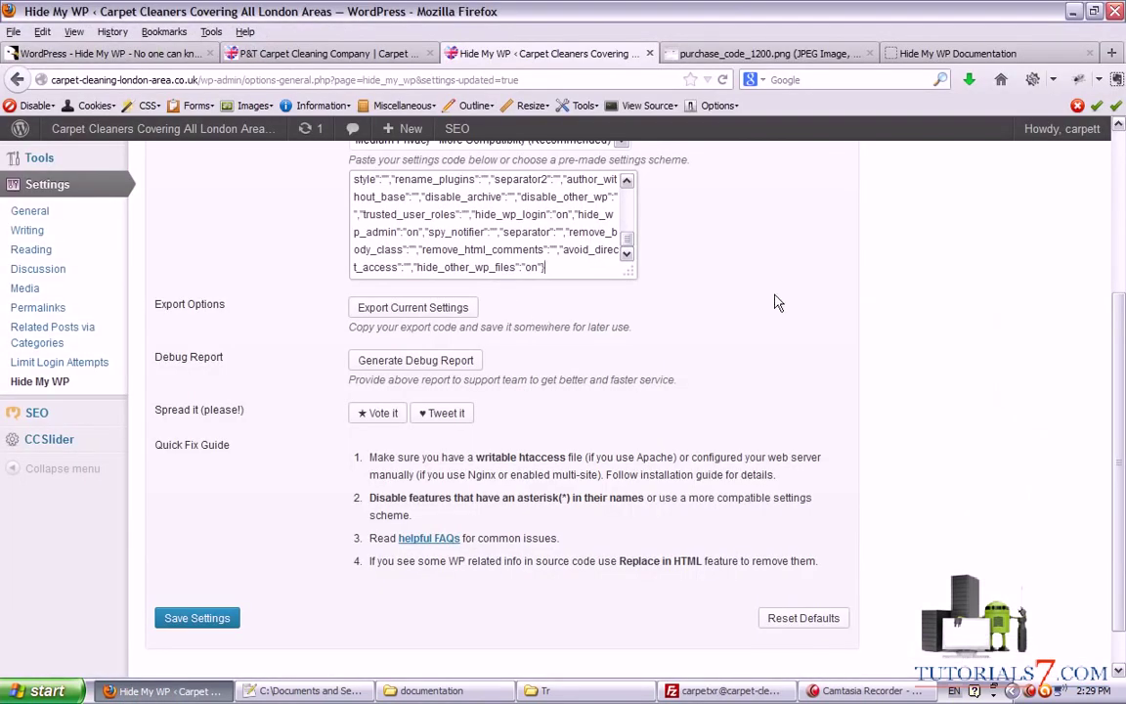
- Save settings to import the Medium Privacy scheme code, acknowledging the login-address warning
{"action": "scroll", "coordinate": [1109, 453], "scroll_direction": "down", "scroll_amount": 1}
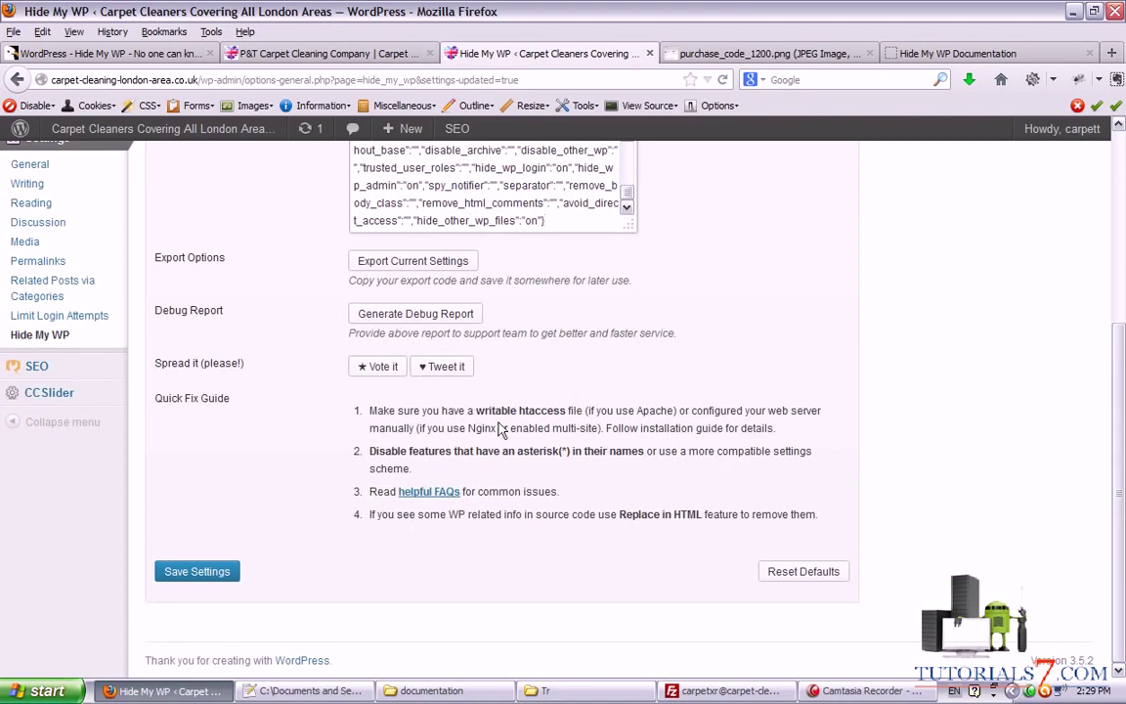
{"action": "left_click", "coordinate": [195, 573]}
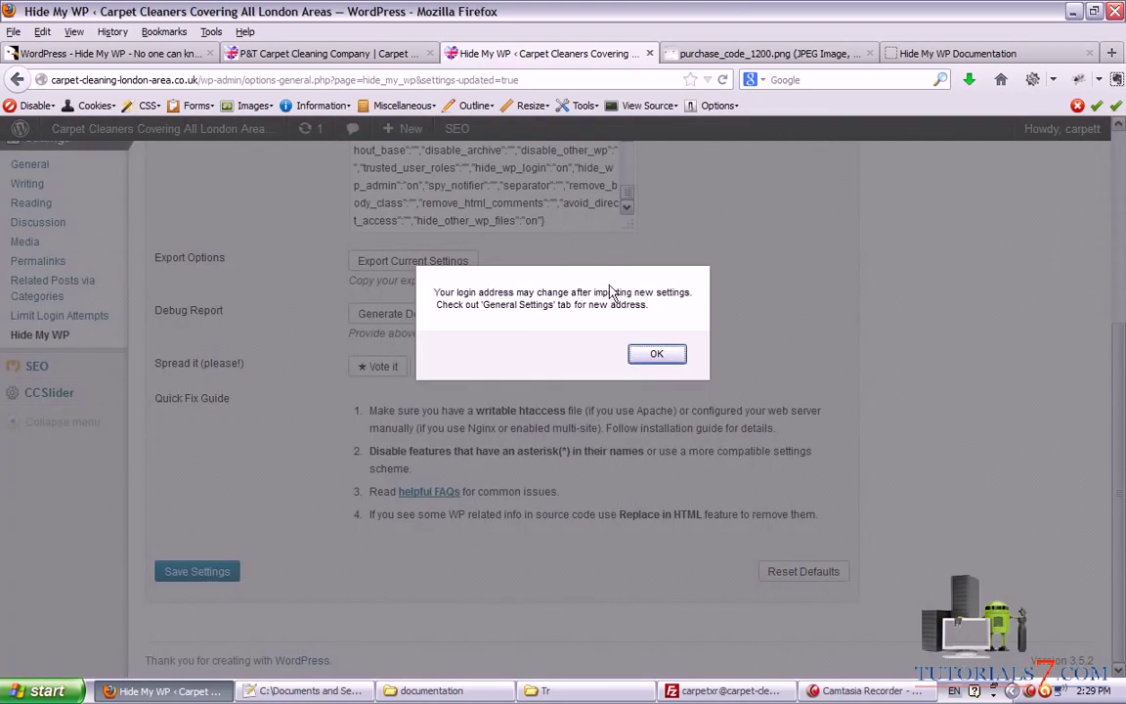
{"action": "left_click", "coordinate": [655, 355]}
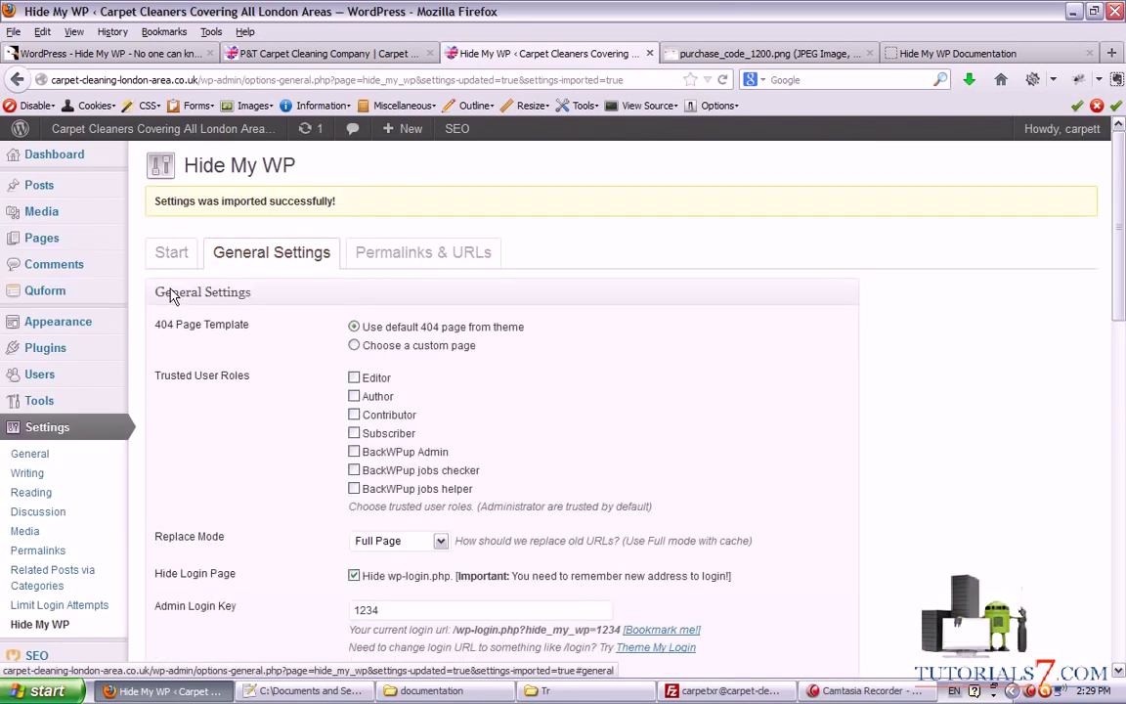
{"action": "left_click_drag", "start_coordinate": [209, 277], "coordinate": [327, 276]}
{"action": "key", "text": "Escape"}
{"action": "scroll", "coordinate": [1120, 210], "scroll_direction": "down", "scroll_amount": 2}
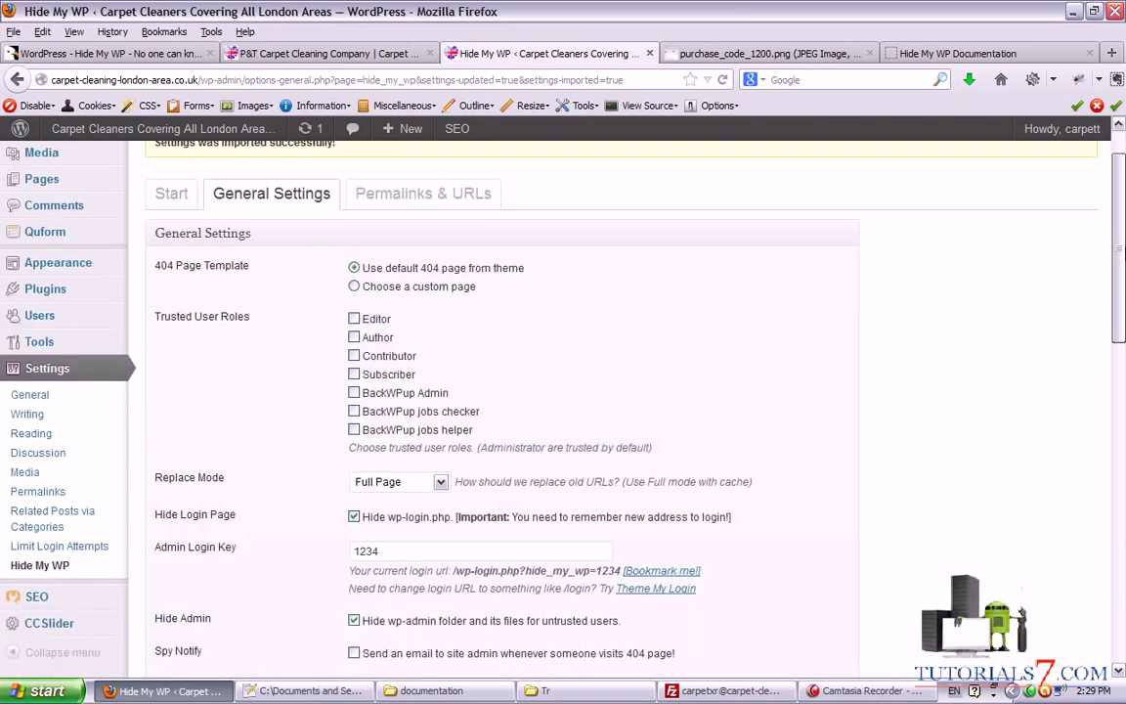
{"action": "mouse_move", "coordinate": [217, 242]}
{"action": "left_mouse_down"}
{"action": "mouse_move", "coordinate": [297, 245]}
{"action": "mouse_move", "coordinate": [319, 263]}
{"action": "left_mouse_up"}
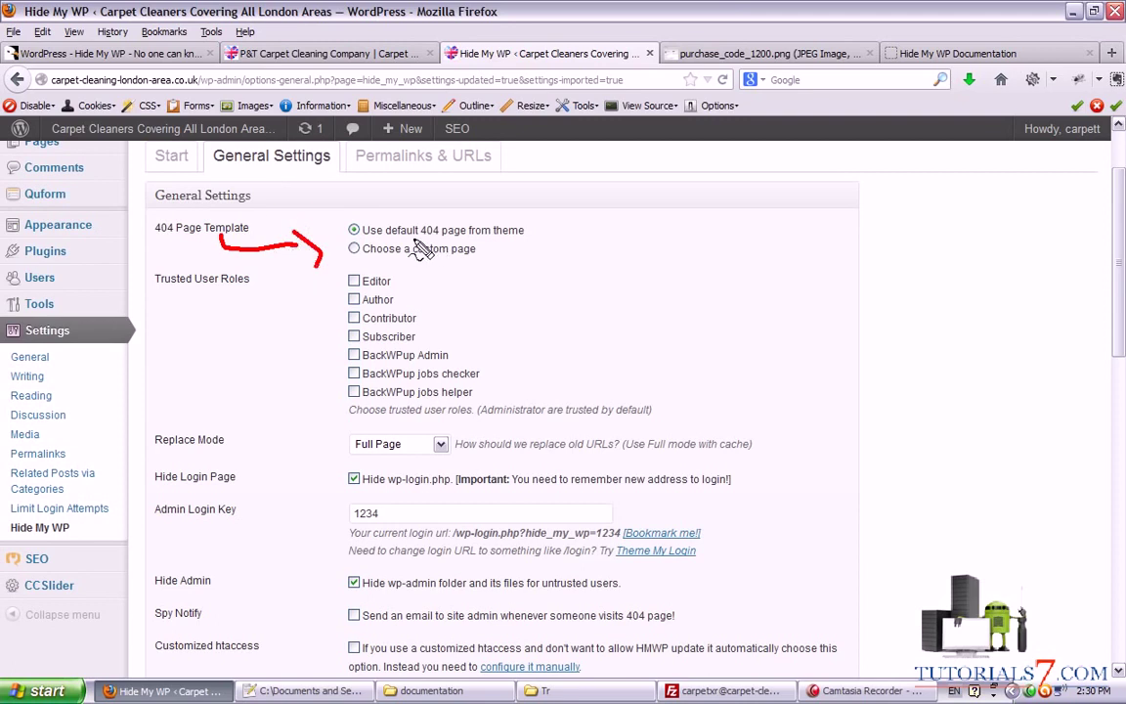
{"action": "left_click_drag", "start_coordinate": [422, 238], "coordinate": [441, 238]}
{"action": "left_click_drag", "start_coordinate": [343, 251], "coordinate": [467, 254]}
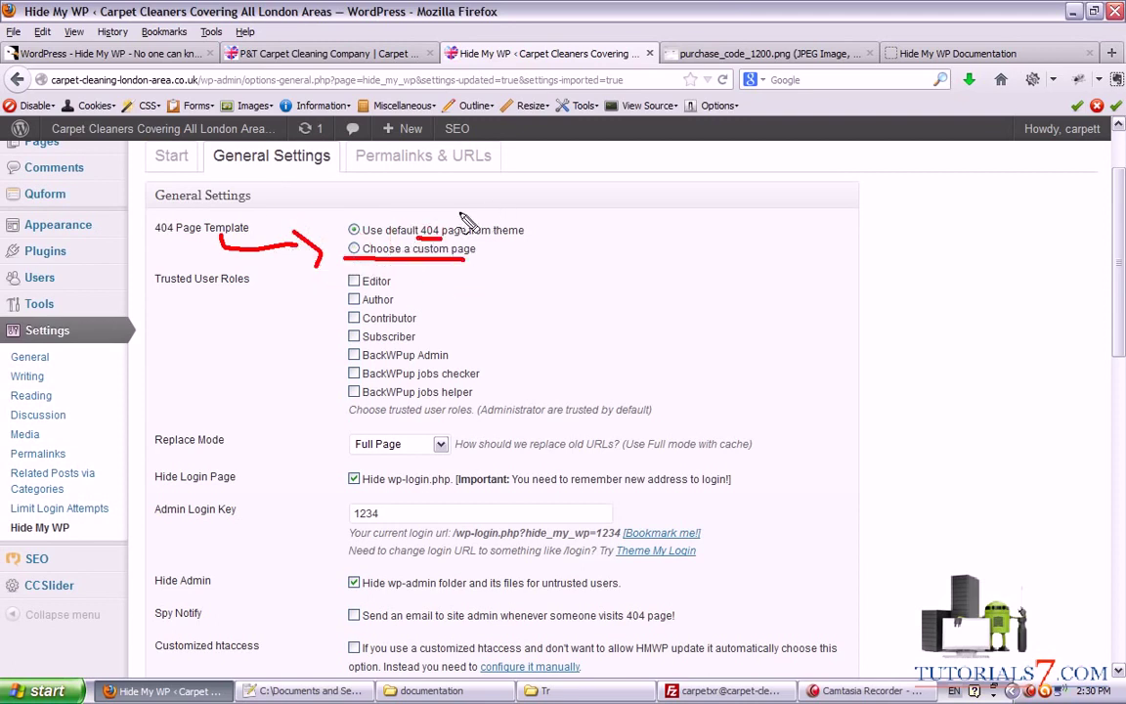
{"action": "mouse_move", "coordinate": [152, 301]}
{"action": "left_mouse_down"}
{"action": "mouse_move", "coordinate": [287, 304]}
{"action": "mouse_move", "coordinate": [282, 326]}
{"action": "left_mouse_up"}
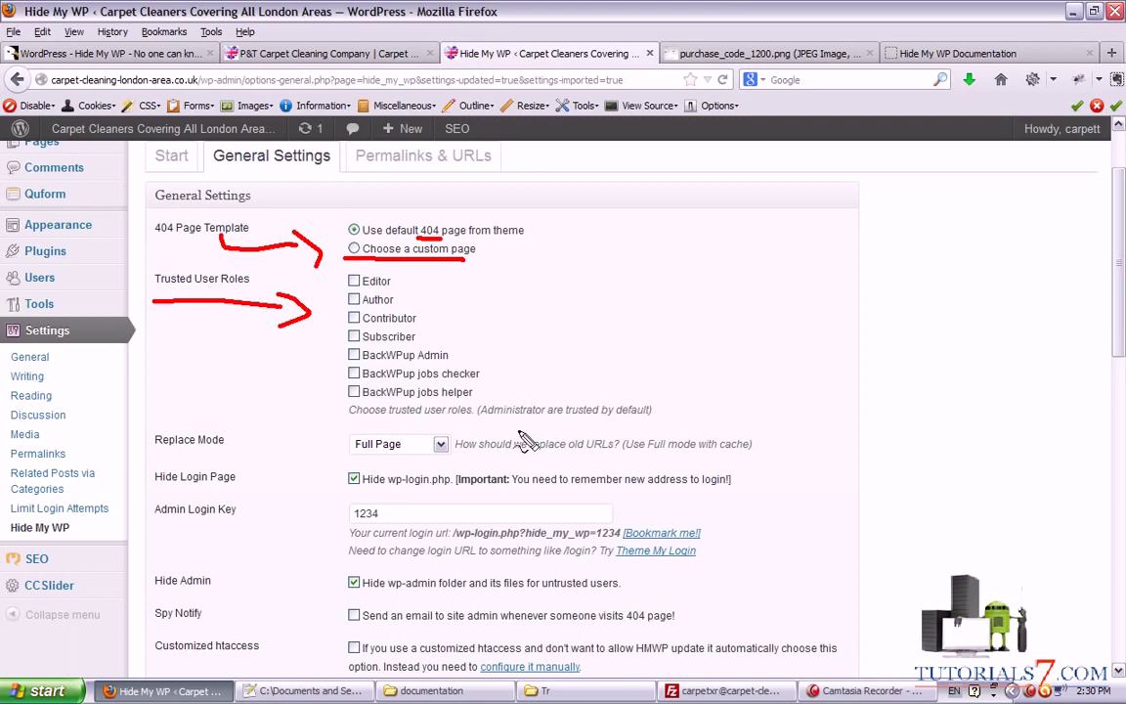
{"action": "mouse_move", "coordinate": [475, 418]}
{"action": "left_mouse_down"}
{"action": "mouse_move", "coordinate": [650, 423]}
{"action": "mouse_move", "coordinate": [537, 372]}
{"action": "left_mouse_up"}
{"action": "left_click_drag", "start_coordinate": [636, 385], "coordinate": [478, 420]}
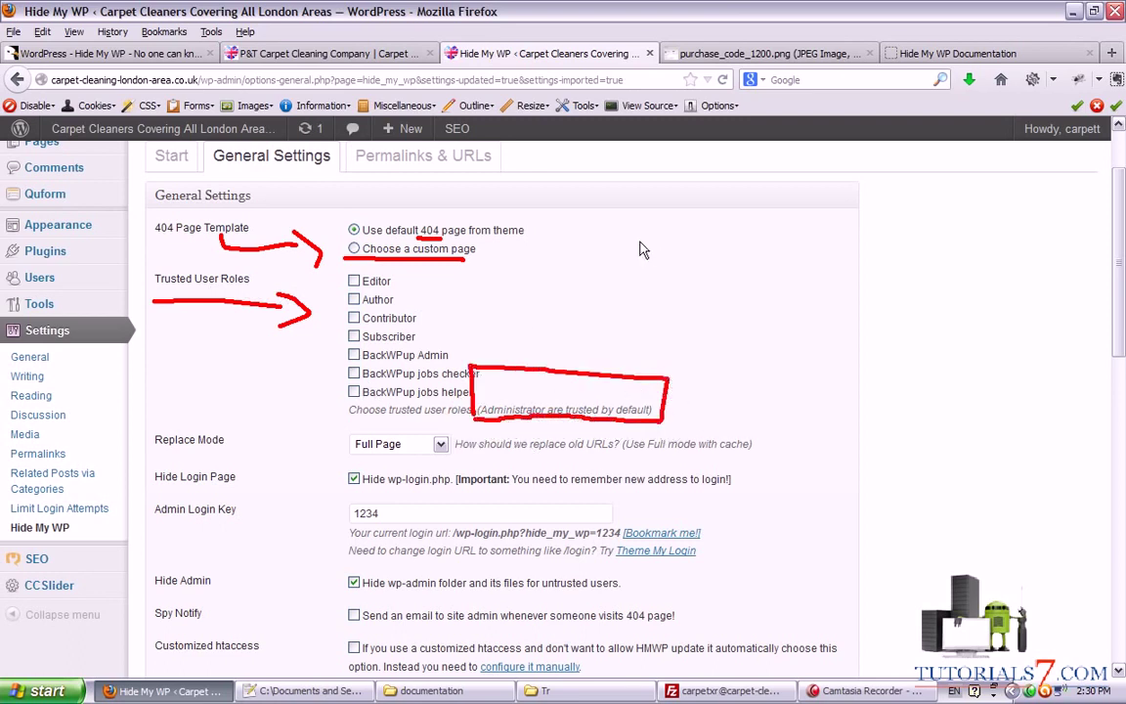
{"action": "key", "text": "Escape"}
{"action": "scroll", "coordinate": [206, 314], "scroll_direction": "down", "scroll_amount": 4}
{"action": "left_click", "coordinate": [366, 244]}
{"action": "left_click", "coordinate": [368, 246]}
{"action": "left_click", "coordinate": [369, 248]}
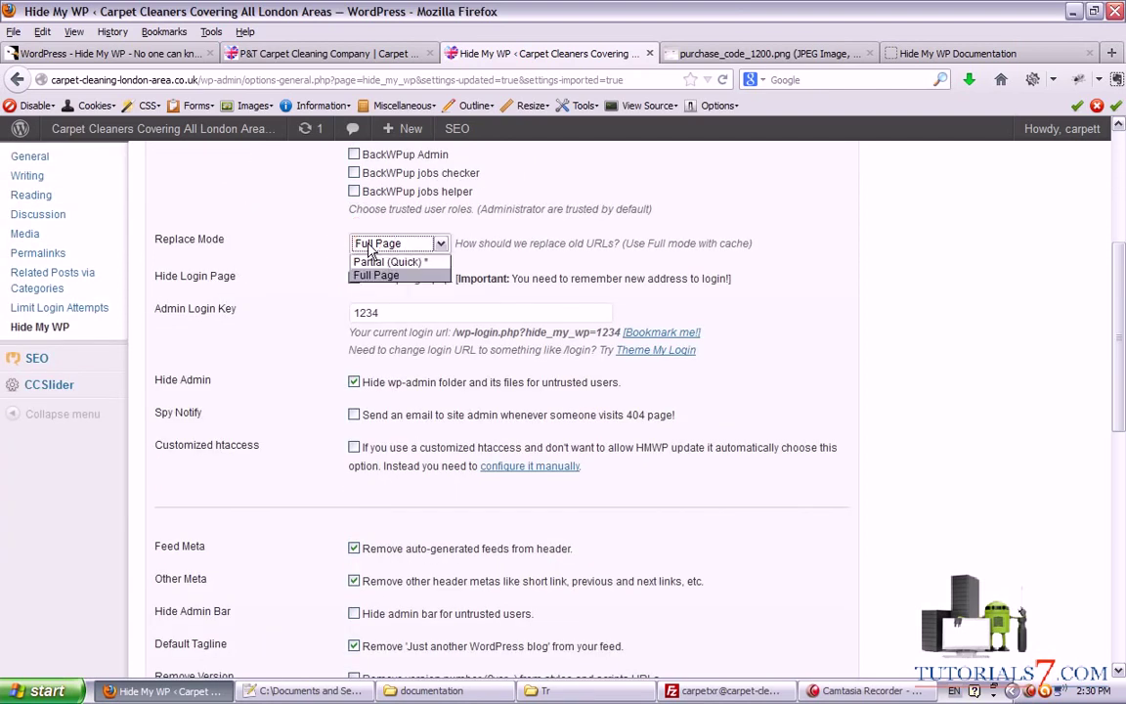
{"action": "left_click", "coordinate": [376, 261]}
{"action": "left_click", "coordinate": [370, 242]}
{"action": "left_click", "coordinate": [373, 274]}
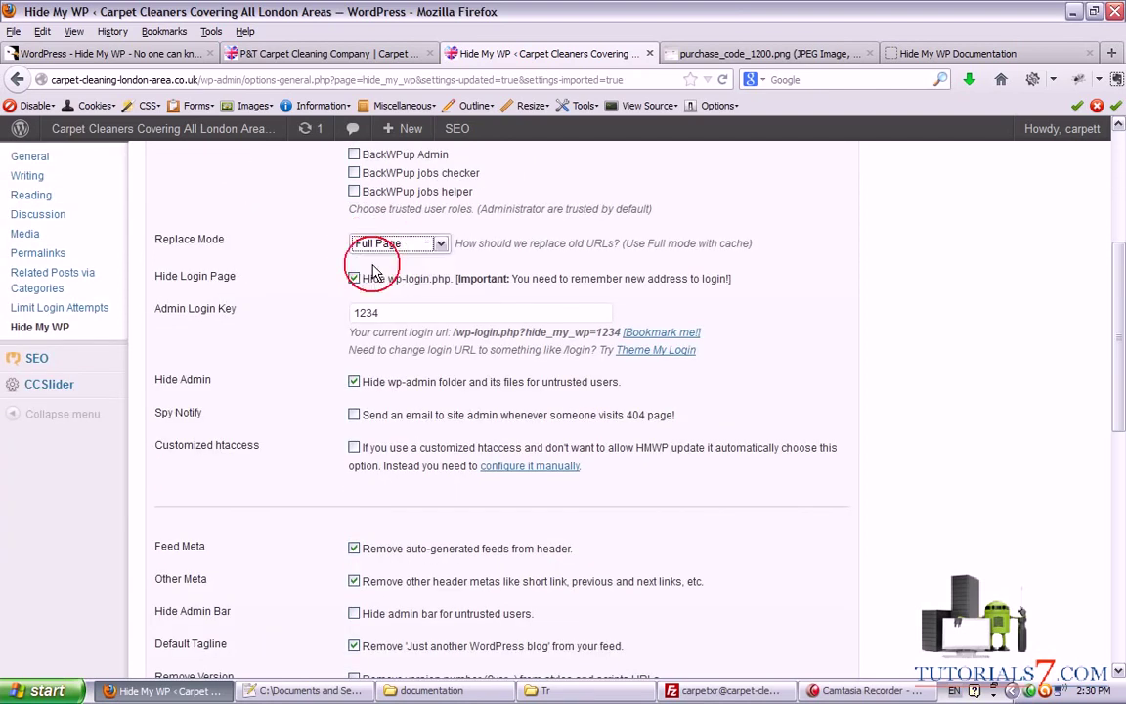
{"action": "mouse_move", "coordinate": [249, 278]}
{"action": "left_mouse_down"}
{"action": "mouse_move", "coordinate": [315, 279]}
{"action": "mouse_move", "coordinate": [302, 280]}
{"action": "mouse_move", "coordinate": [304, 292]}
{"action": "left_mouse_up"}
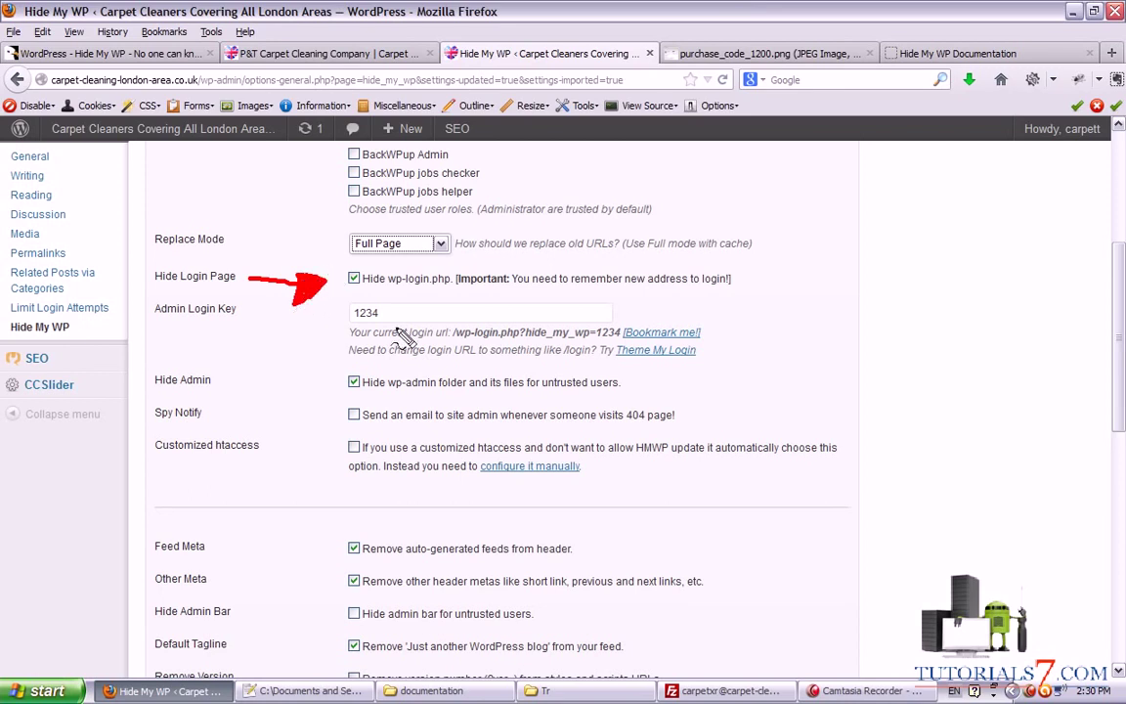
{"action": "left_click_drag", "start_coordinate": [351, 296], "coordinate": [435, 298]}
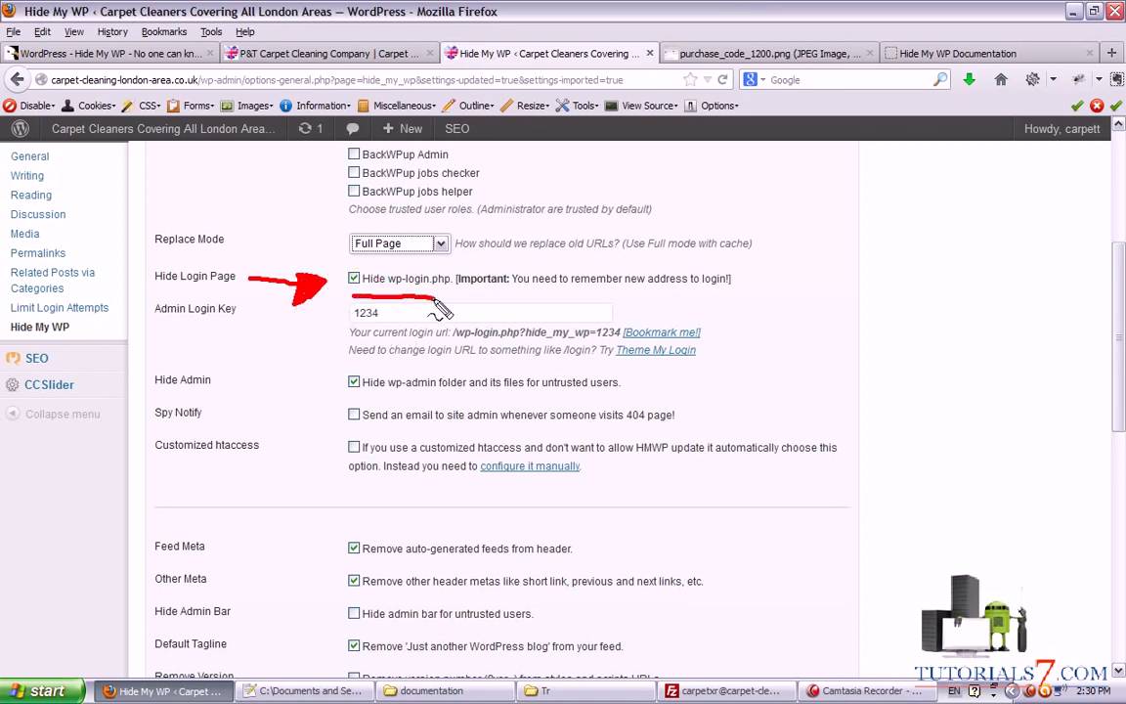
{"action": "left_click_drag", "start_coordinate": [373, 398], "coordinate": [433, 401]}
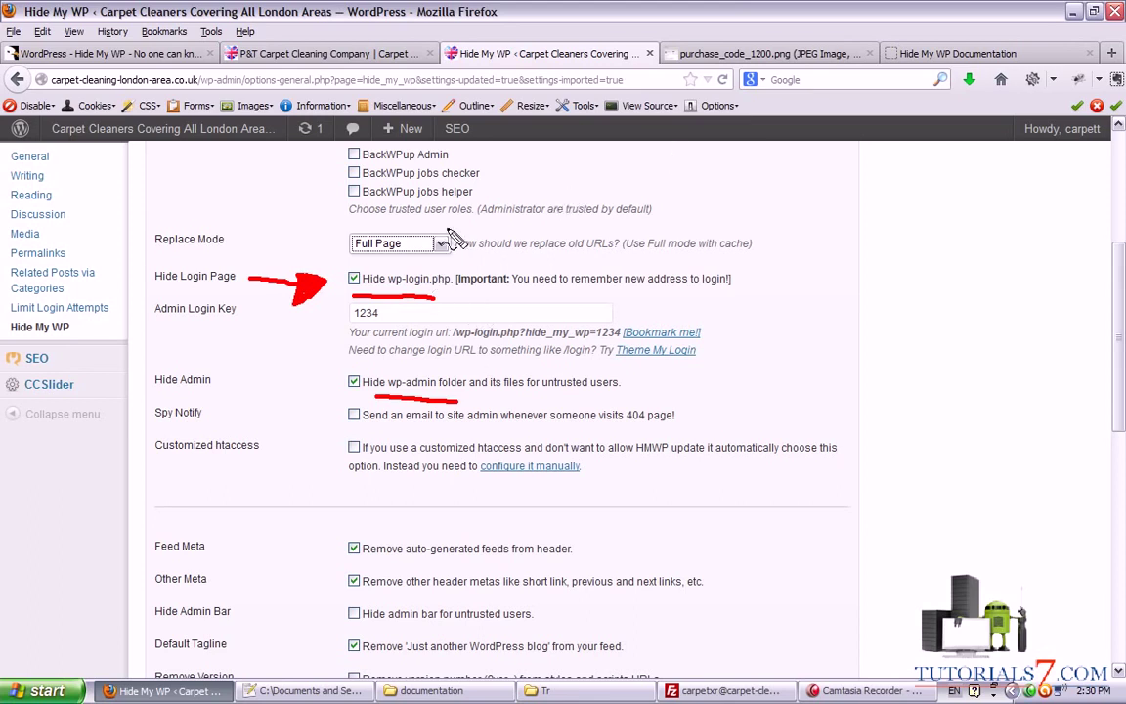
{"action": "mouse_move", "coordinate": [69, 88]}
{"action": "left_mouse_down"}
{"action": "mouse_move", "coordinate": [44, 98]}
{"action": "mouse_move", "coordinate": [127, 109]}
{"action": "mouse_move", "coordinate": [230, 98]}
{"action": "mouse_move", "coordinate": [311, 117]}
{"action": "left_mouse_up"}
{"action": "mouse_move", "coordinate": [545, 169]}
{"action": "left_mouse_down"}
{"action": "mouse_move", "coordinate": [586, 197]}
{"action": "mouse_move", "coordinate": [646, 168]}
{"action": "left_mouse_up"}
{"action": "left_click_drag", "start_coordinate": [523, 109], "coordinate": [405, 252]}
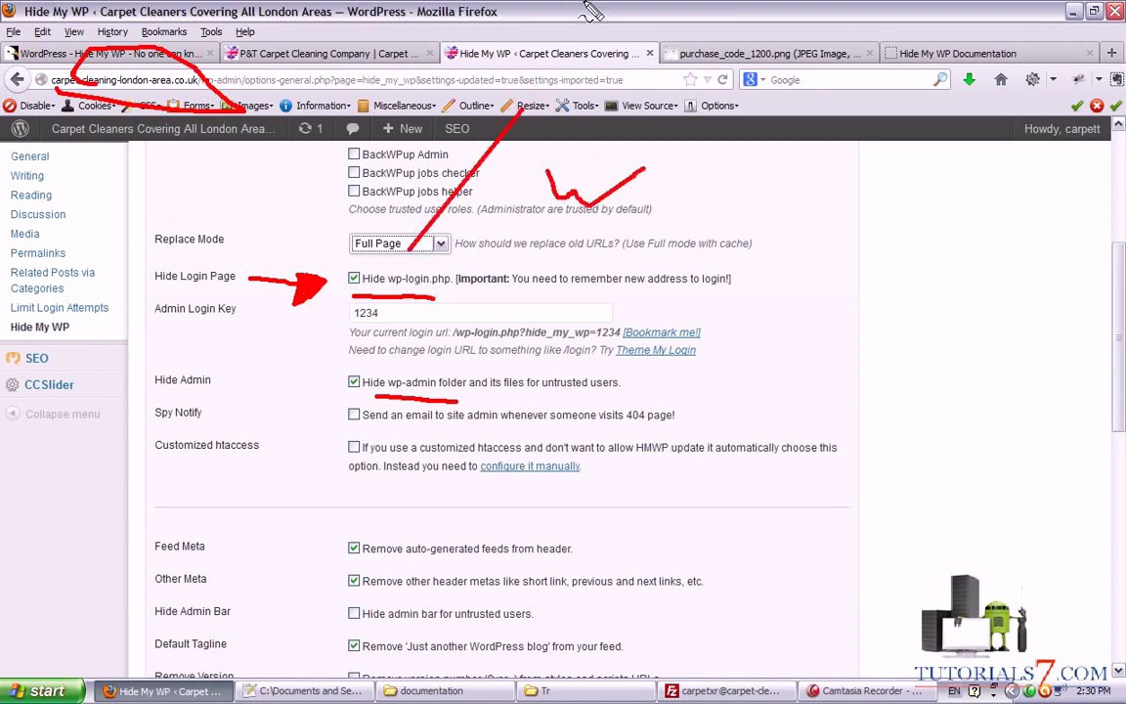
{"action": "mouse_move", "coordinate": [684, 171]}
{"action": "left_mouse_down"}
{"action": "mouse_move", "coordinate": [642, 288]}
{"action": "mouse_move", "coordinate": [729, 188]}
{"action": "mouse_move", "coordinate": [685, 223]}
{"action": "mouse_move", "coordinate": [782, 200]}
{"action": "mouse_move", "coordinate": [923, 224]}
{"action": "left_mouse_up"}
{"action": "left_click_drag", "start_coordinate": [968, 215], "coordinate": [964, 249]}
{"action": "mouse_move", "coordinate": [1009, 204]}
{"action": "left_mouse_down"}
{"action": "mouse_move", "coordinate": [989, 251]}
{"action": "mouse_move", "coordinate": [1081, 198]}
{"action": "left_mouse_up"}
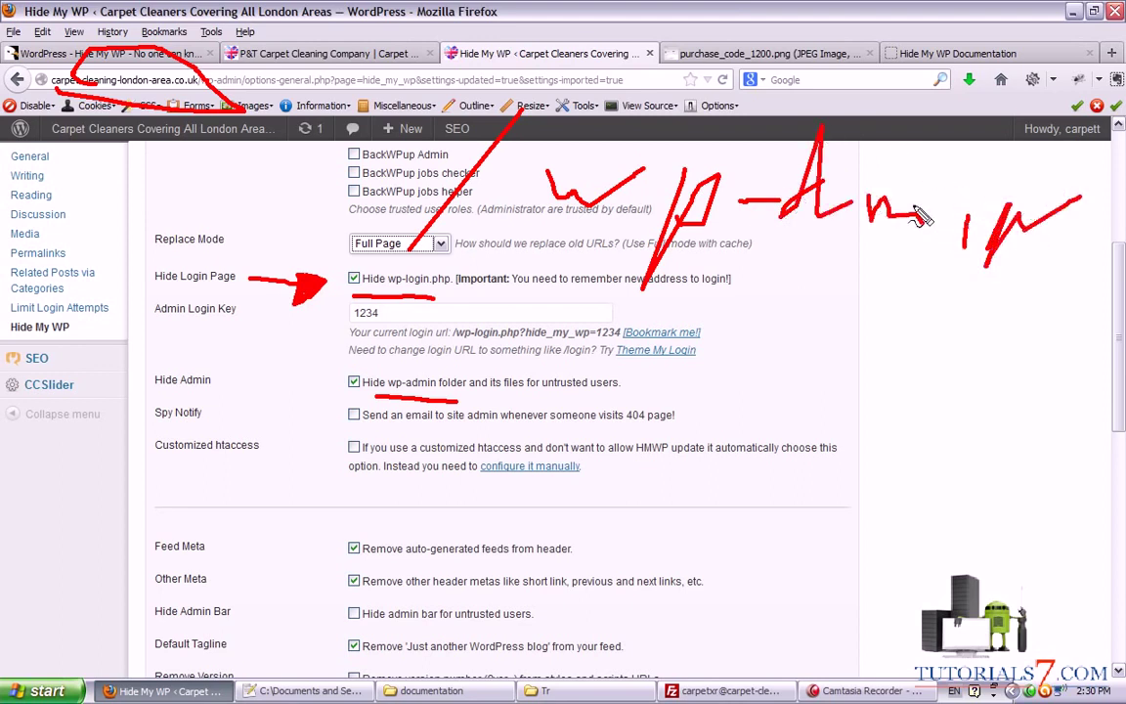
{"action": "key", "text": "Escape"}
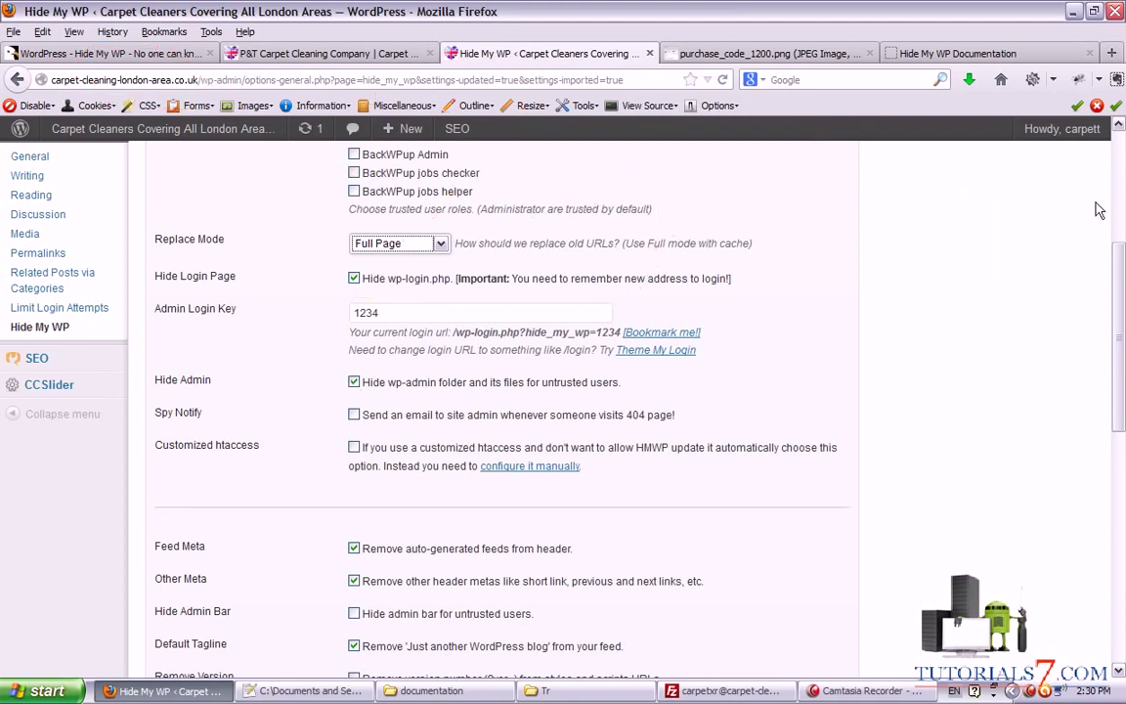
{"action": "scroll", "coordinate": [1109, 284], "scroll_direction": "down", "scroll_amount": 1}
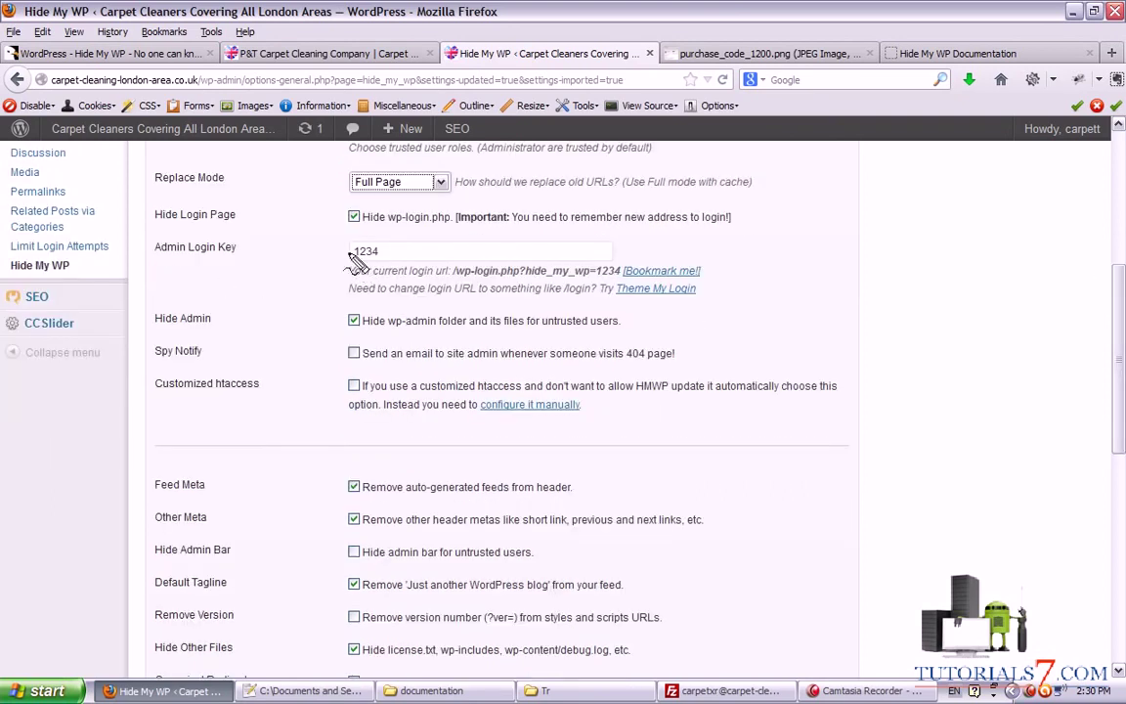
{"action": "mouse_move", "coordinate": [342, 239]}
{"action": "left_mouse_down"}
{"action": "mouse_move", "coordinate": [349, 262]}
{"action": "mouse_move", "coordinate": [377, 225]}
{"action": "mouse_move", "coordinate": [341, 242]}
{"action": "left_mouse_up"}
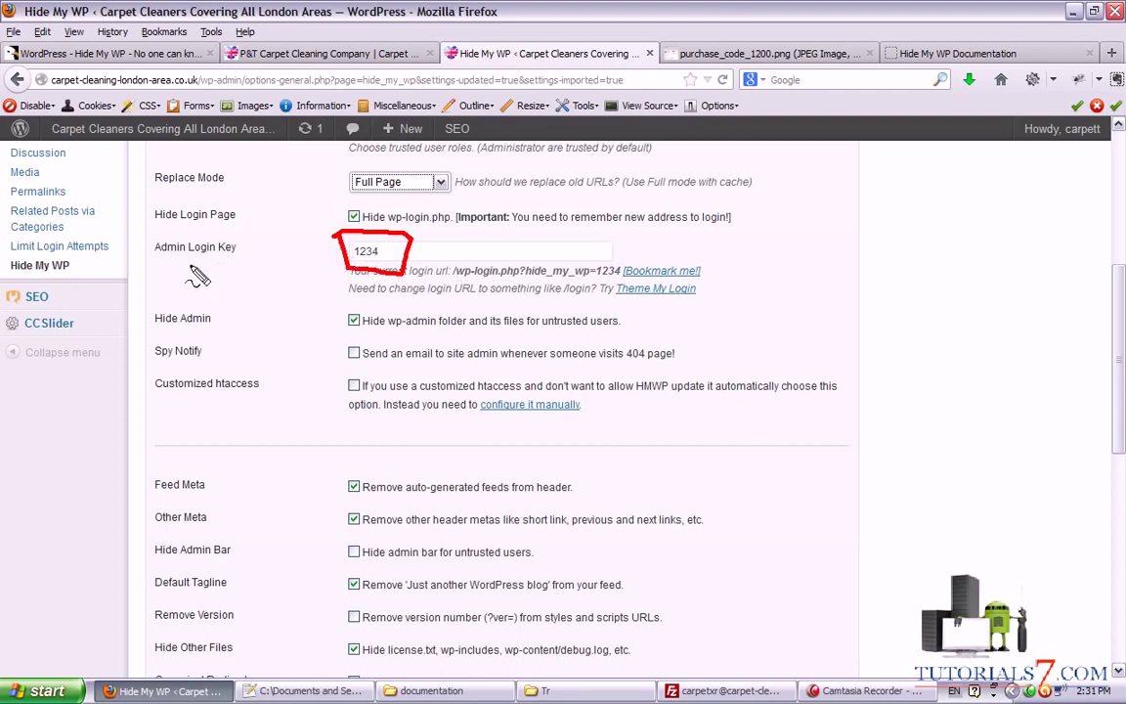
{"action": "mouse_move", "coordinate": [166, 285]}
{"action": "left_mouse_down"}
{"action": "mouse_move", "coordinate": [312, 274]}
{"action": "mouse_move", "coordinate": [307, 284]}
{"action": "left_mouse_up"}
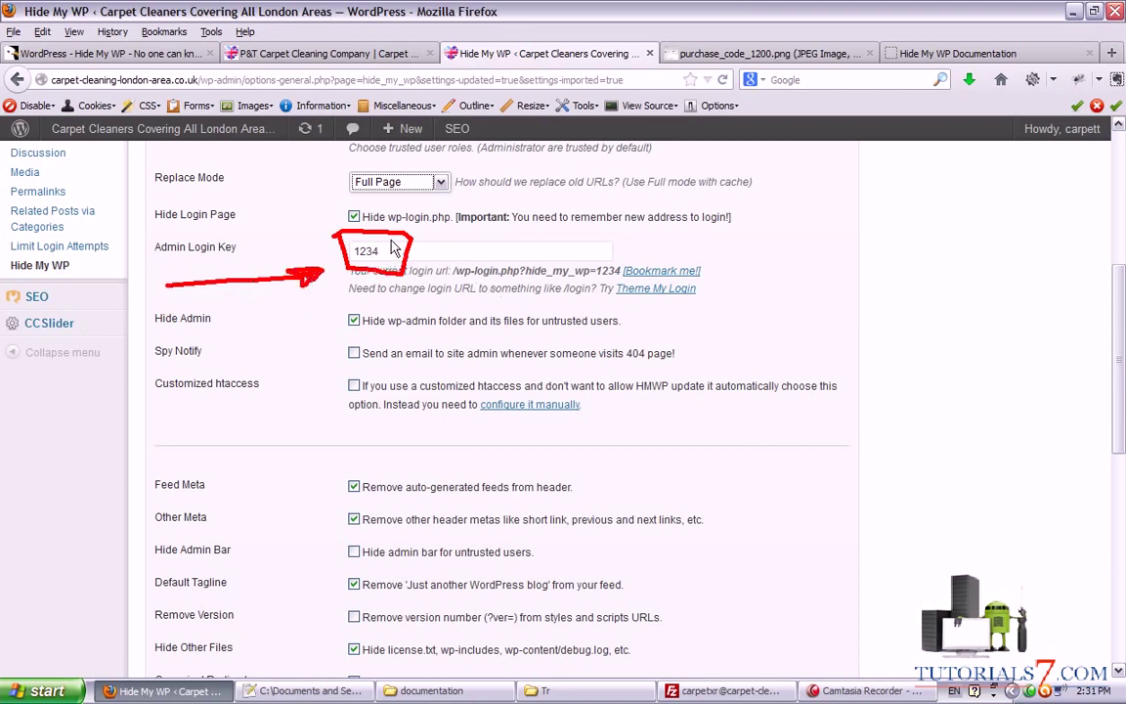
{"action": "key", "text": "Escape"}
{"action": "left_click_drag", "start_coordinate": [397, 251], "coordinate": [352, 252]}
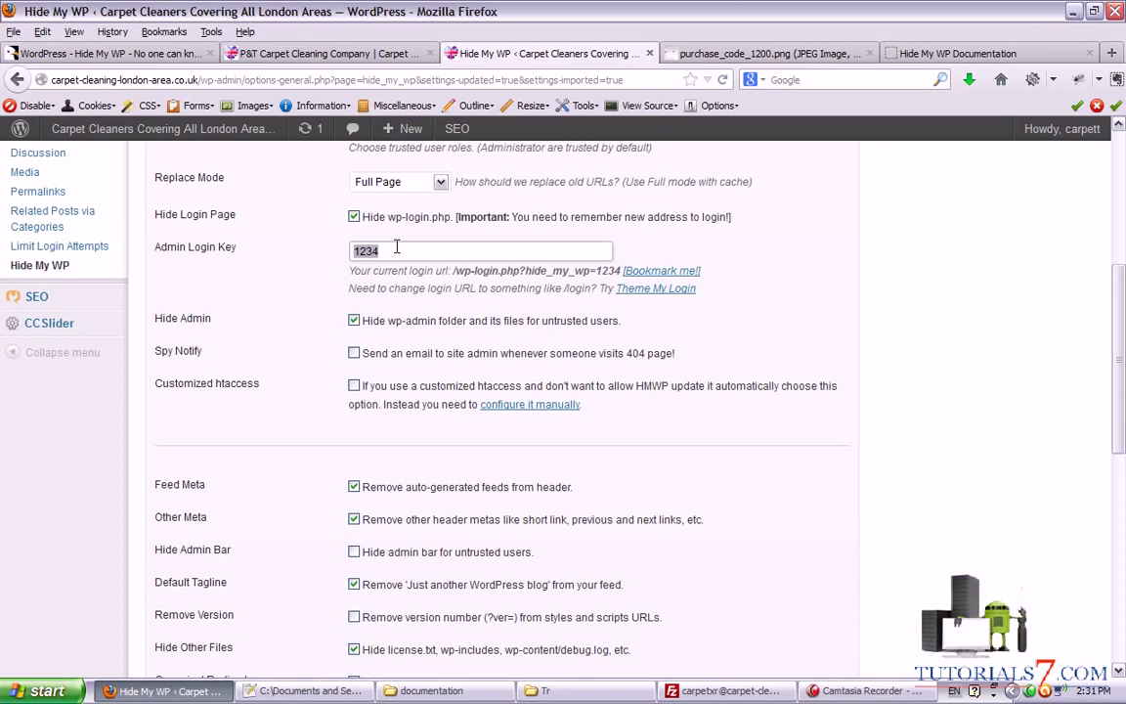
{"action": "type", "text": "carpet"}
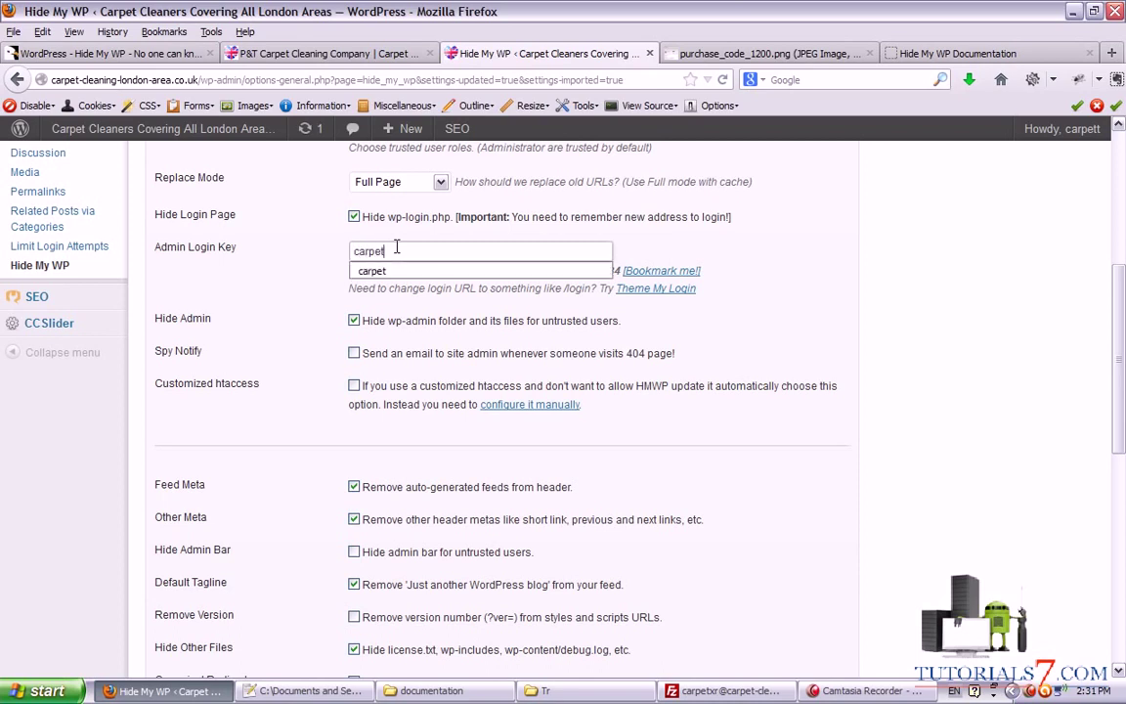
{"action": "left_click", "coordinate": [261, 240]}
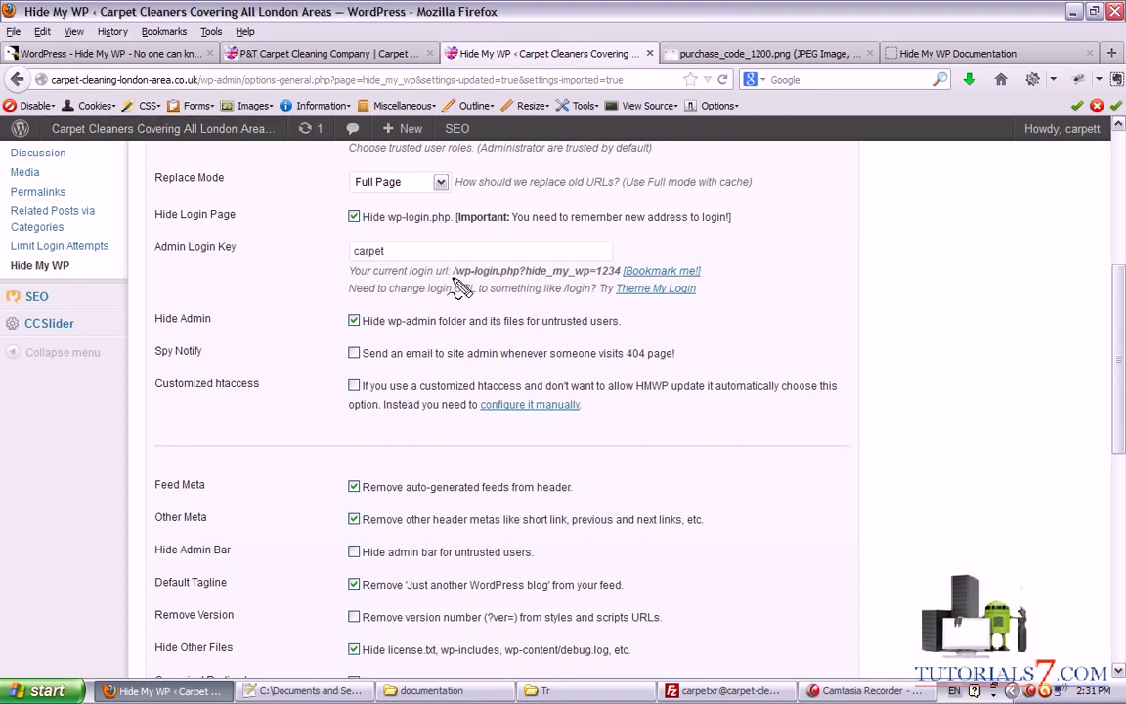
{"action": "left_click_drag", "start_coordinate": [358, 270], "coordinate": [452, 275]}
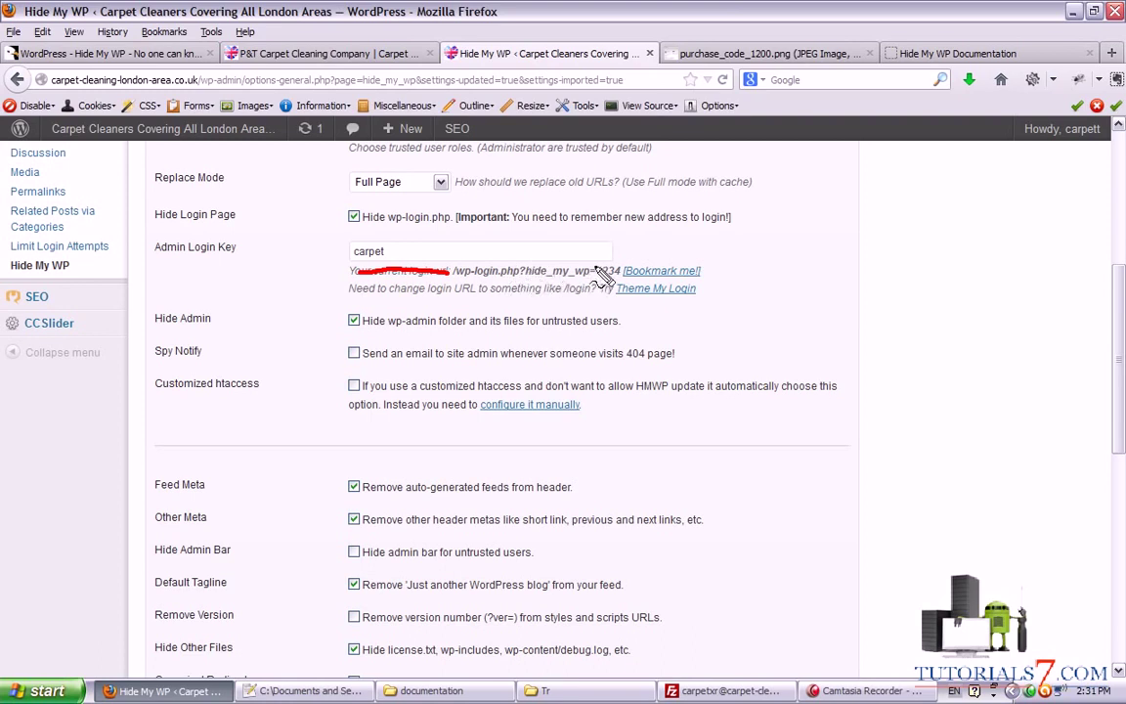
{"action": "mouse_move", "coordinate": [598, 282]}
{"action": "left_mouse_down"}
{"action": "mouse_move", "coordinate": [625, 278]}
{"action": "mouse_move", "coordinate": [593, 254]}
{"action": "mouse_move", "coordinate": [607, 283]}
{"action": "left_mouse_up"}
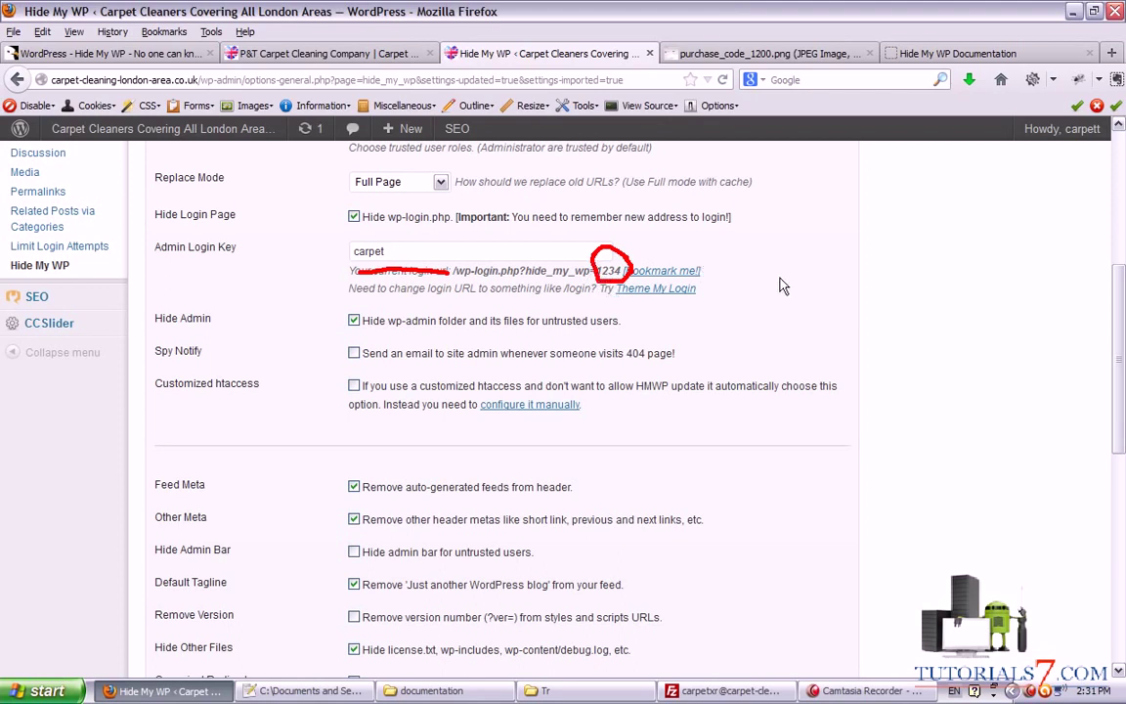
{"action": "key", "text": "Escape"}
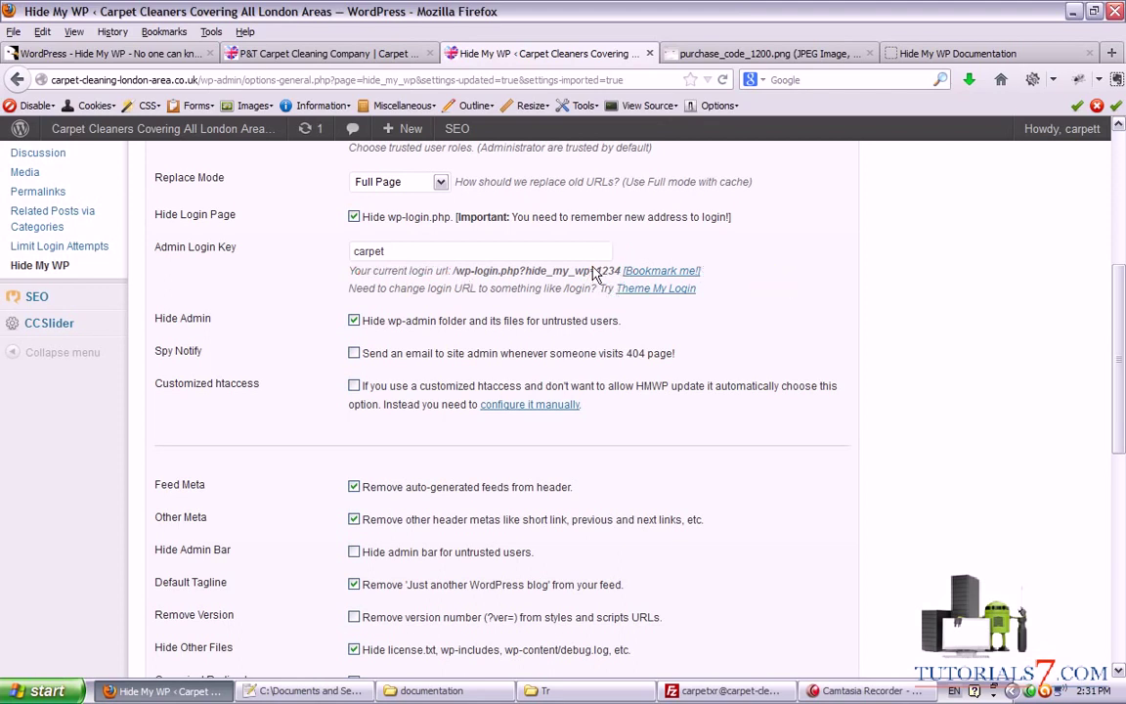
{"action": "left_click", "coordinate": [303, 691]}
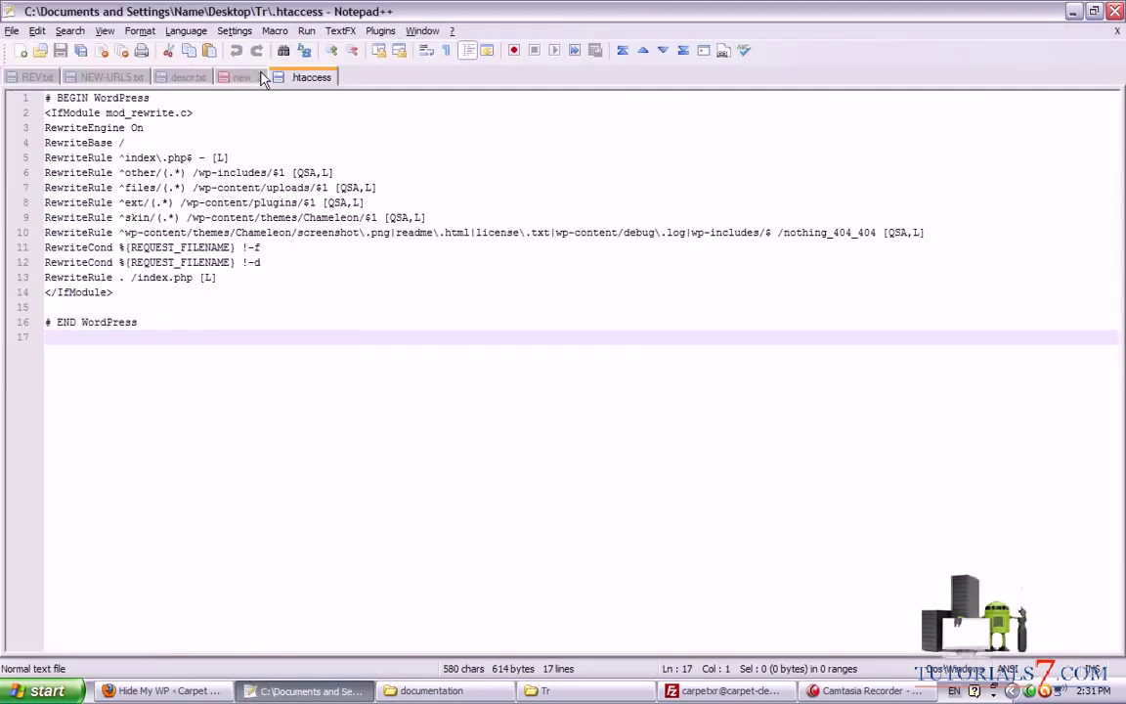
{"action": "left_click", "coordinate": [259, 78]}
{"action": "mouse_move", "coordinate": [49, 114]}
{"action": "left_mouse_down"}
{"action": "mouse_move", "coordinate": [367, 123]}
{"action": "mouse_move", "coordinate": [486, 110]}
{"action": "mouse_move", "coordinate": [117, 70]}
{"action": "mouse_move", "coordinate": [53, 78]}
{"action": "mouse_move", "coordinate": [44, 125]}
{"action": "left_mouse_up"}
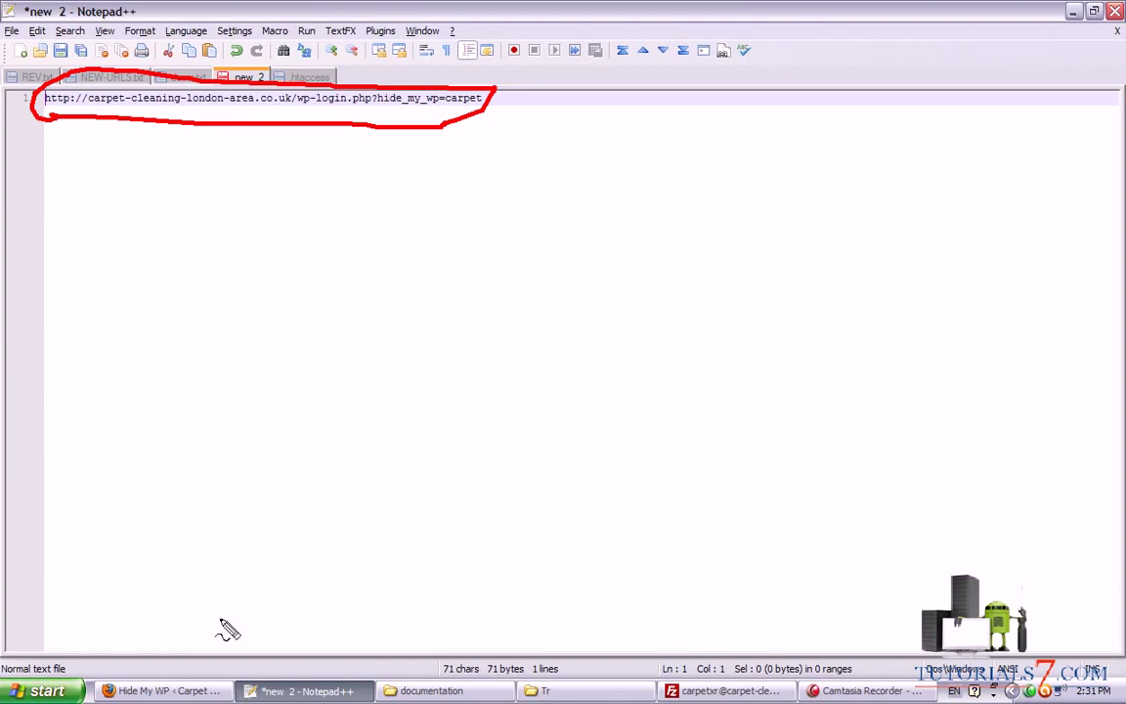
{"action": "left_click", "coordinate": [156, 690]}
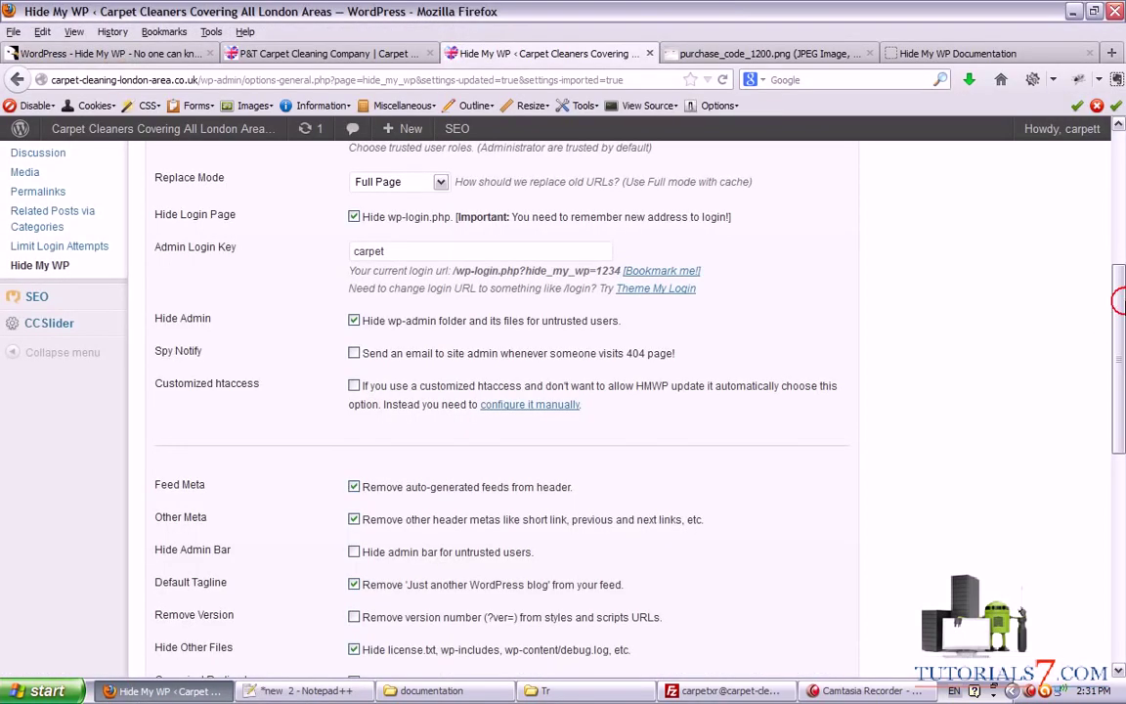
{"action": "scroll", "coordinate": [411, 293], "scroll_direction": "down", "scroll_amount": 1}
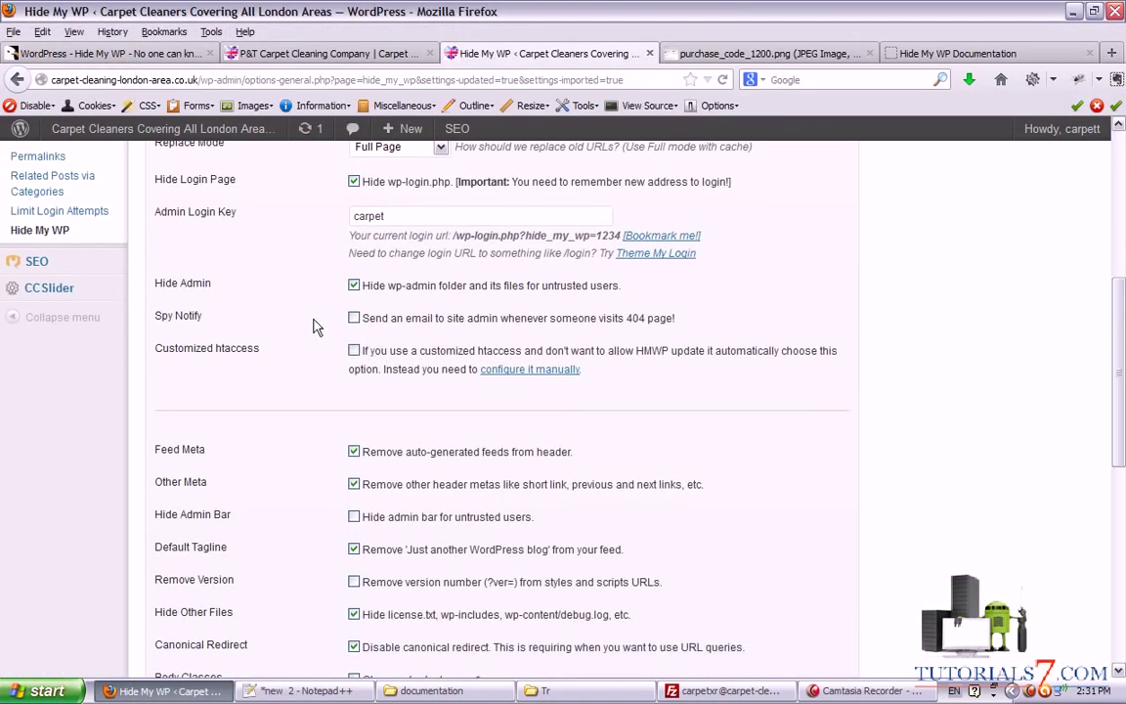
{"action": "left_click_drag", "start_coordinate": [239, 317], "coordinate": [322, 318]}
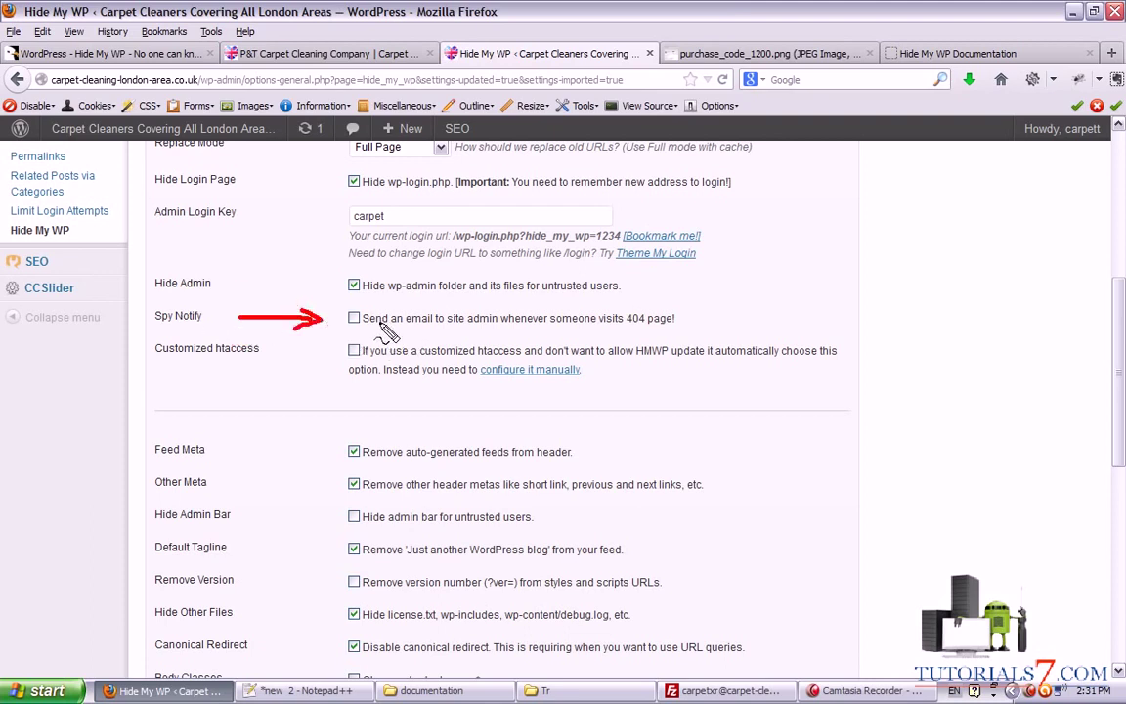
{"action": "left_click_drag", "start_coordinate": [366, 326], "coordinate": [685, 337]}
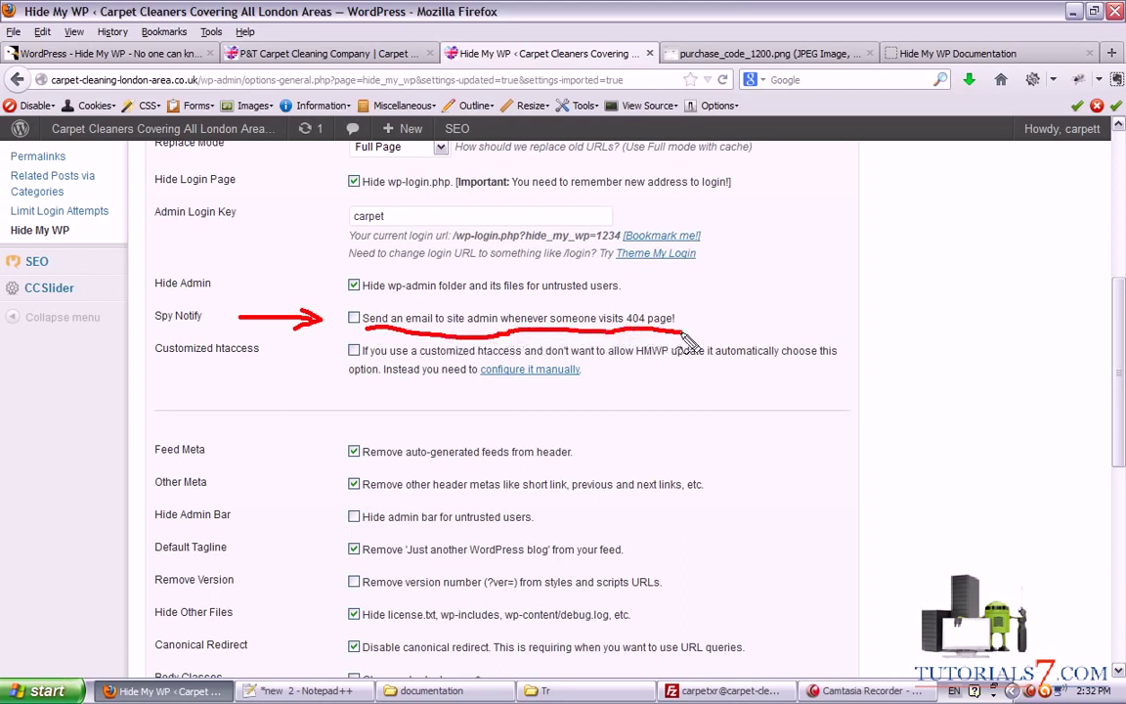
{"action": "key", "text": "Escape"}
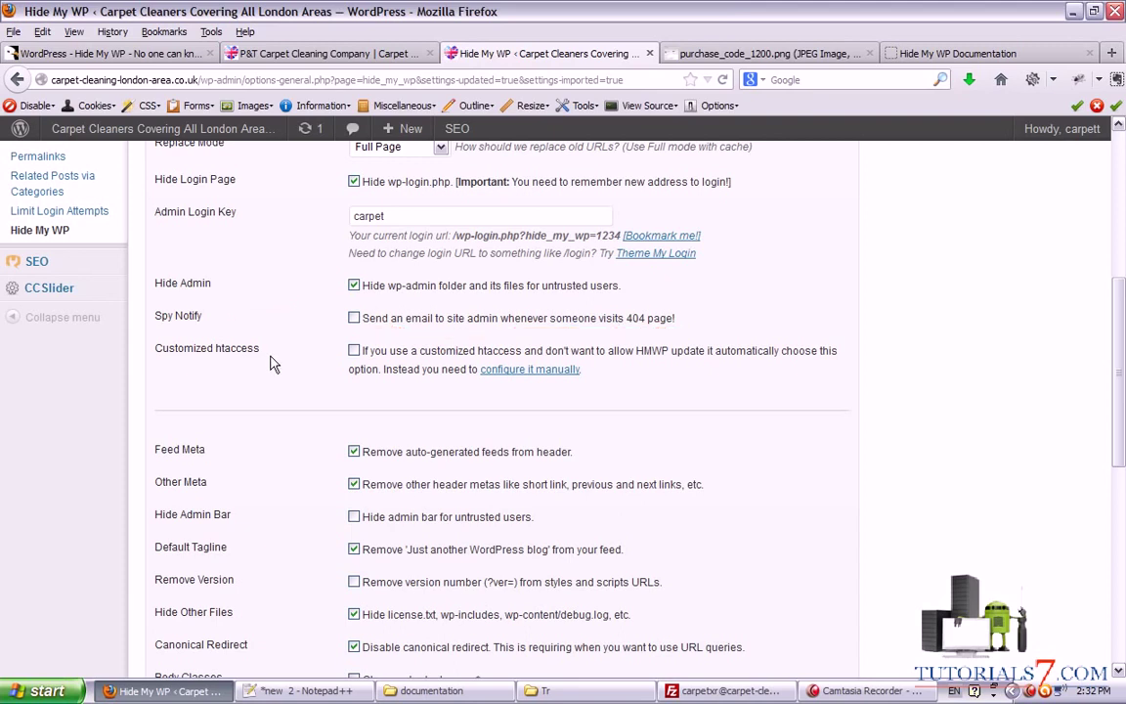
{"action": "mouse_move", "coordinate": [264, 375]}
{"action": "left_mouse_down"}
{"action": "mouse_move", "coordinate": [293, 357]}
{"action": "mouse_move", "coordinate": [330, 377]}
{"action": "left_mouse_up"}
{"action": "key", "text": "Escape"}
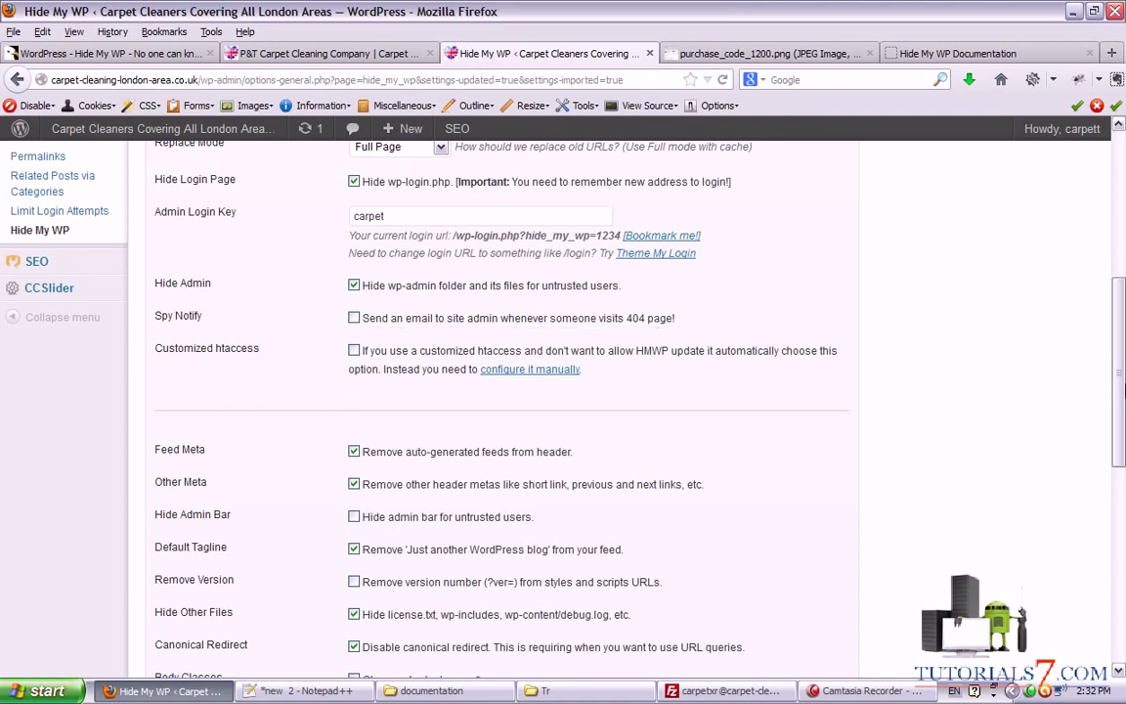
{"action": "scroll", "coordinate": [1124, 389], "scroll_direction": "down", "scroll_amount": 5}
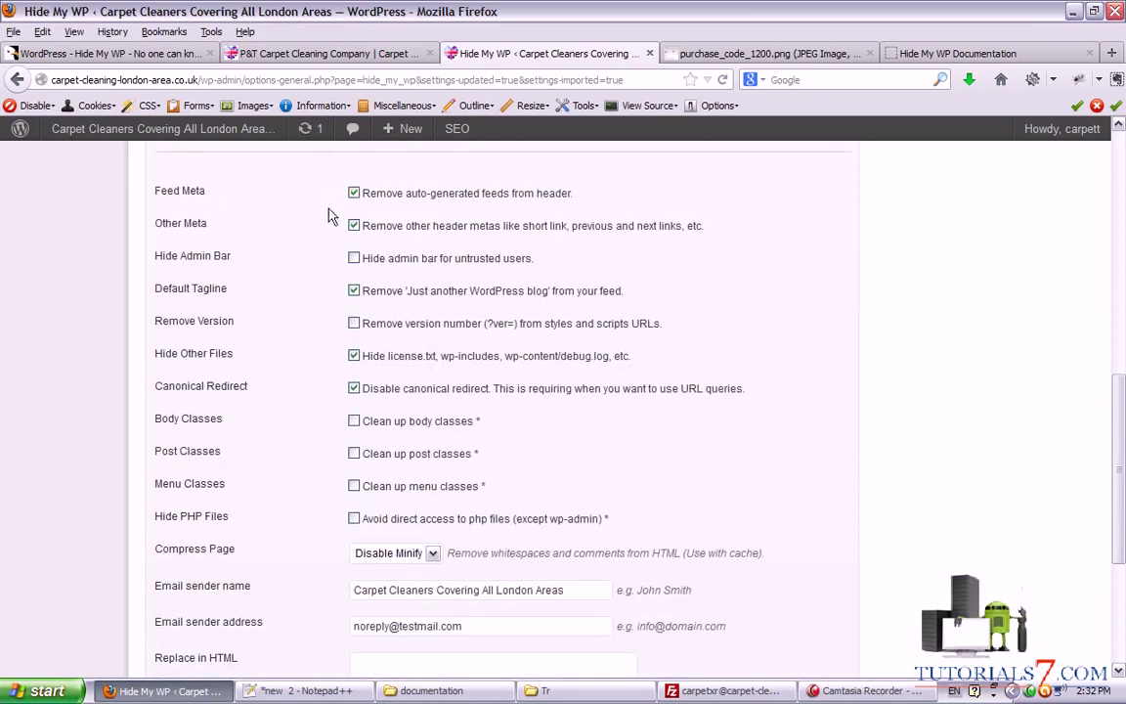
- Annotate the General Settings options and tick Remove Version to strip version numbers from URLs
{"action": "mouse_move", "coordinate": [226, 192]}
{"action": "left_mouse_down"}
{"action": "mouse_move", "coordinate": [299, 196]}
{"action": "mouse_move", "coordinate": [311, 215]}
{"action": "left_mouse_up"}
{"action": "left_click_drag", "start_coordinate": [479, 204], "coordinate": [550, 216]}
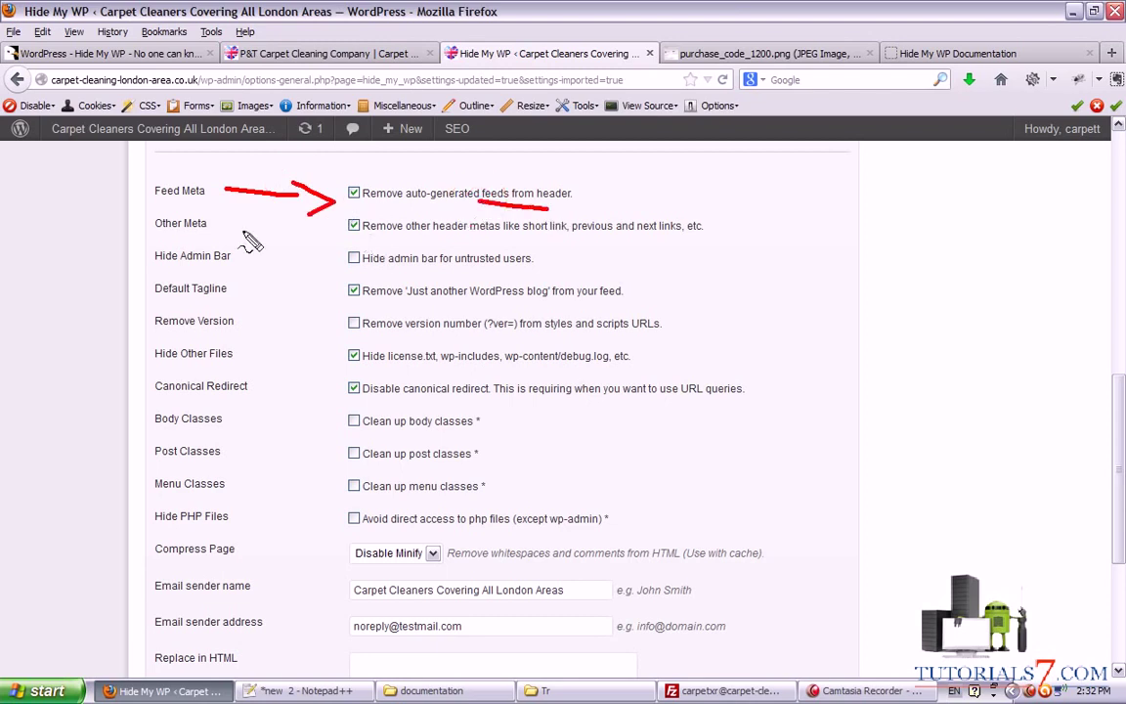
{"action": "mouse_move", "coordinate": [237, 224]}
{"action": "left_mouse_down"}
{"action": "mouse_move", "coordinate": [314, 234]}
{"action": "mouse_move", "coordinate": [295, 245]}
{"action": "left_mouse_up"}
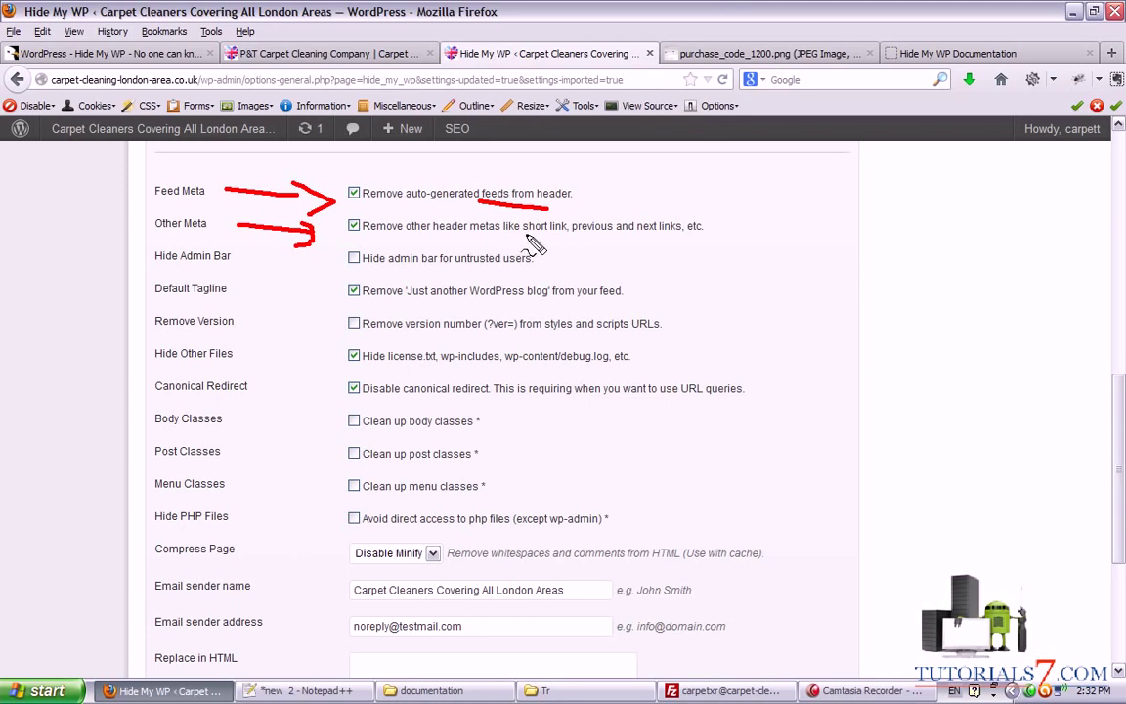
{"action": "mouse_move", "coordinate": [533, 235]}
{"action": "left_mouse_down"}
{"action": "mouse_move", "coordinate": [577, 249]}
{"action": "mouse_move", "coordinate": [680, 247]}
{"action": "left_mouse_up"}
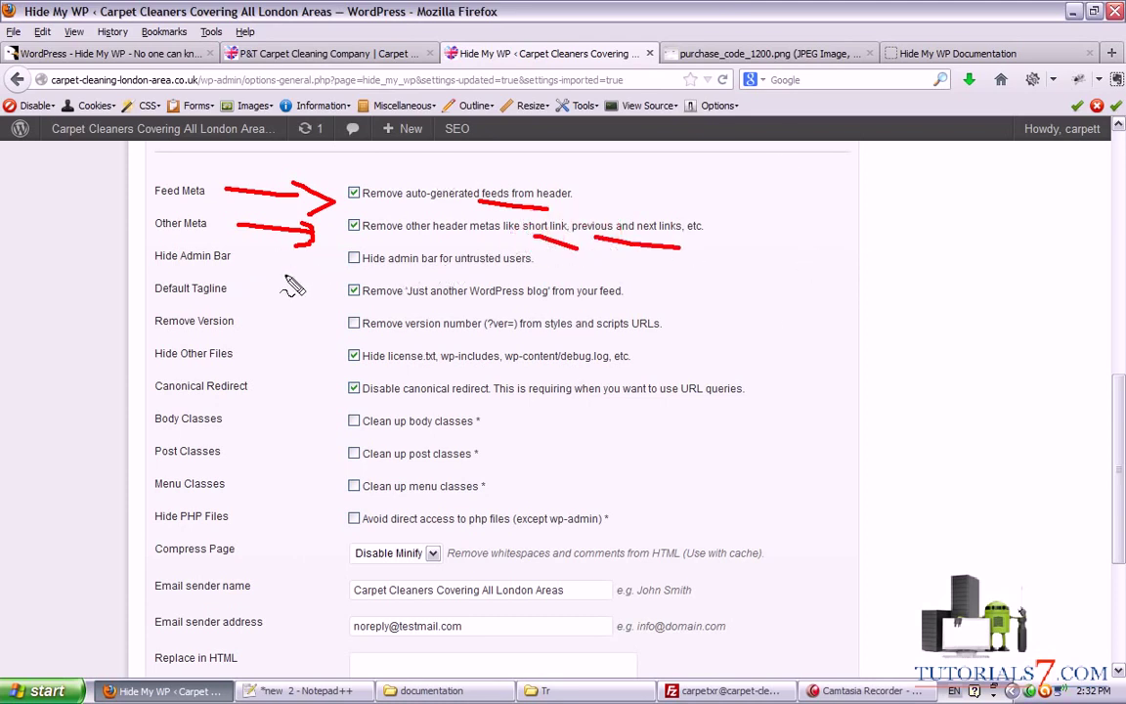
{"action": "mouse_move", "coordinate": [248, 266]}
{"action": "left_mouse_down"}
{"action": "mouse_move", "coordinate": [325, 265]}
{"action": "mouse_move", "coordinate": [319, 279]}
{"action": "left_mouse_up"}
{"action": "key", "text": "Escape"}
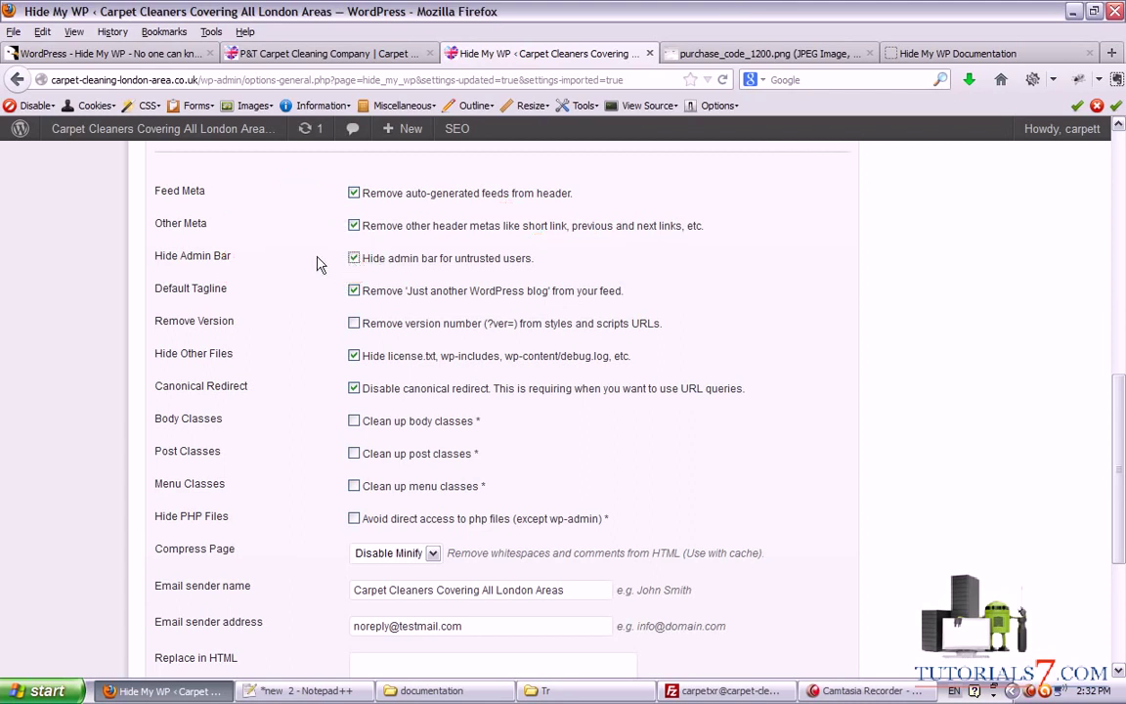
{"action": "scroll", "coordinate": [313, 264], "scroll_direction": "down", "scroll_amount": 2}
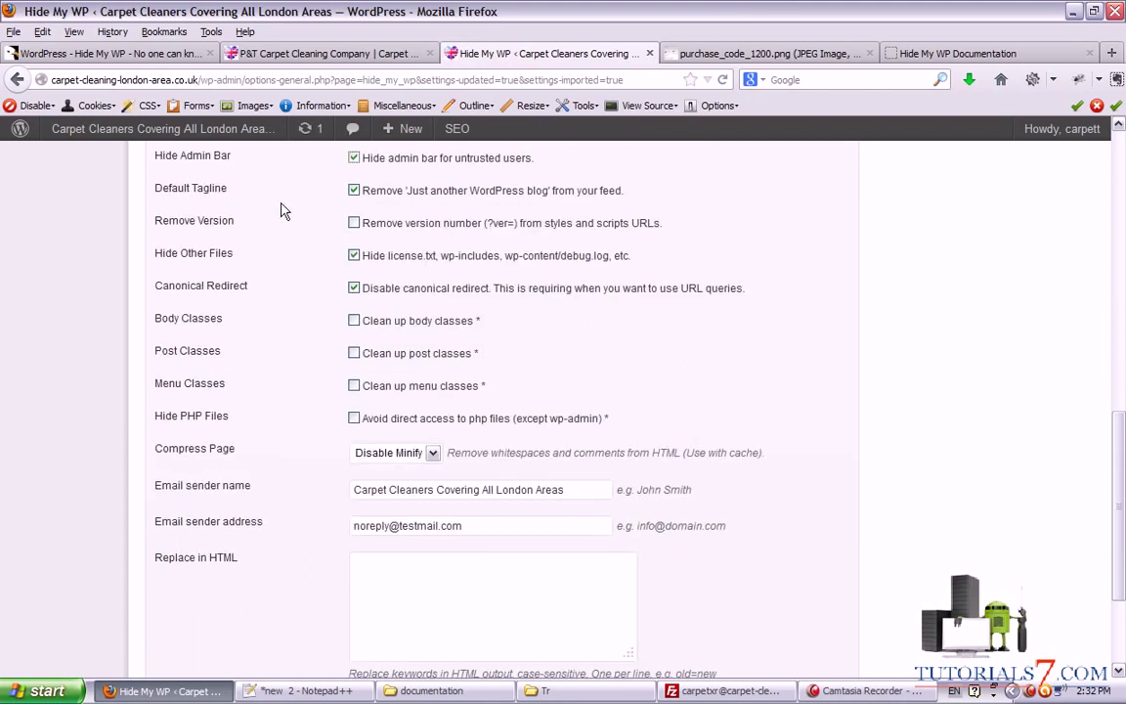
{"action": "left_click_drag", "start_coordinate": [262, 201], "coordinate": [399, 202]}
{"action": "left_click_drag", "start_coordinate": [468, 203], "coordinate": [555, 203]}
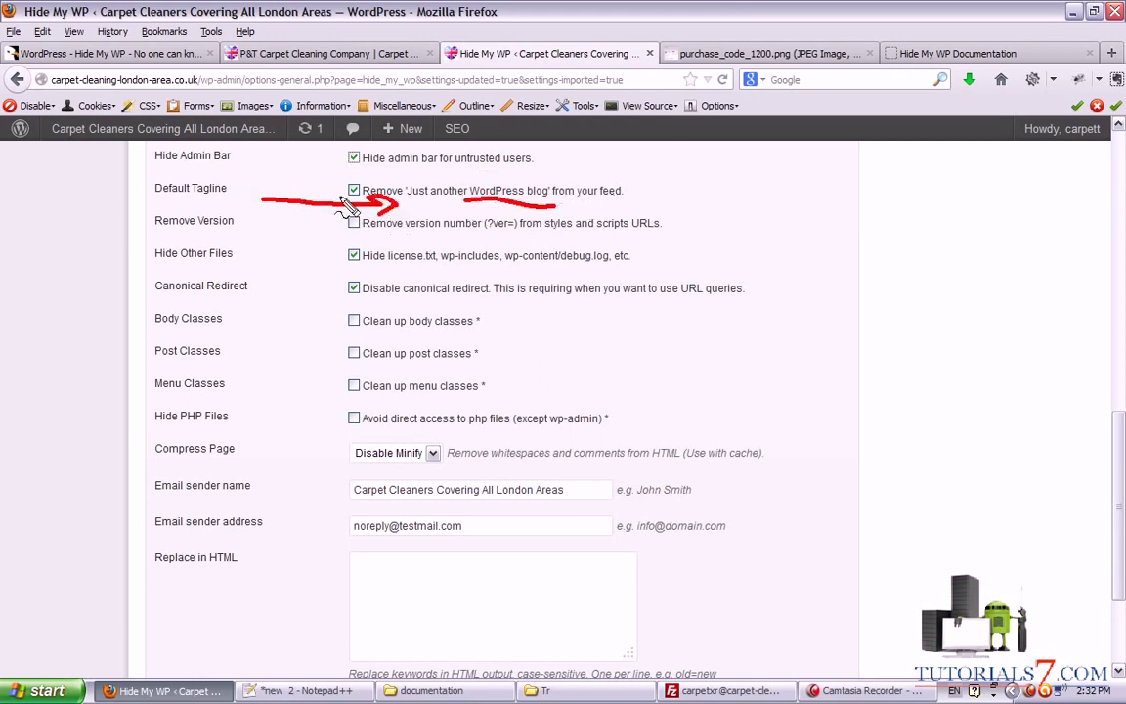
{"action": "left_click_drag", "start_coordinate": [346, 176], "coordinate": [370, 186]}
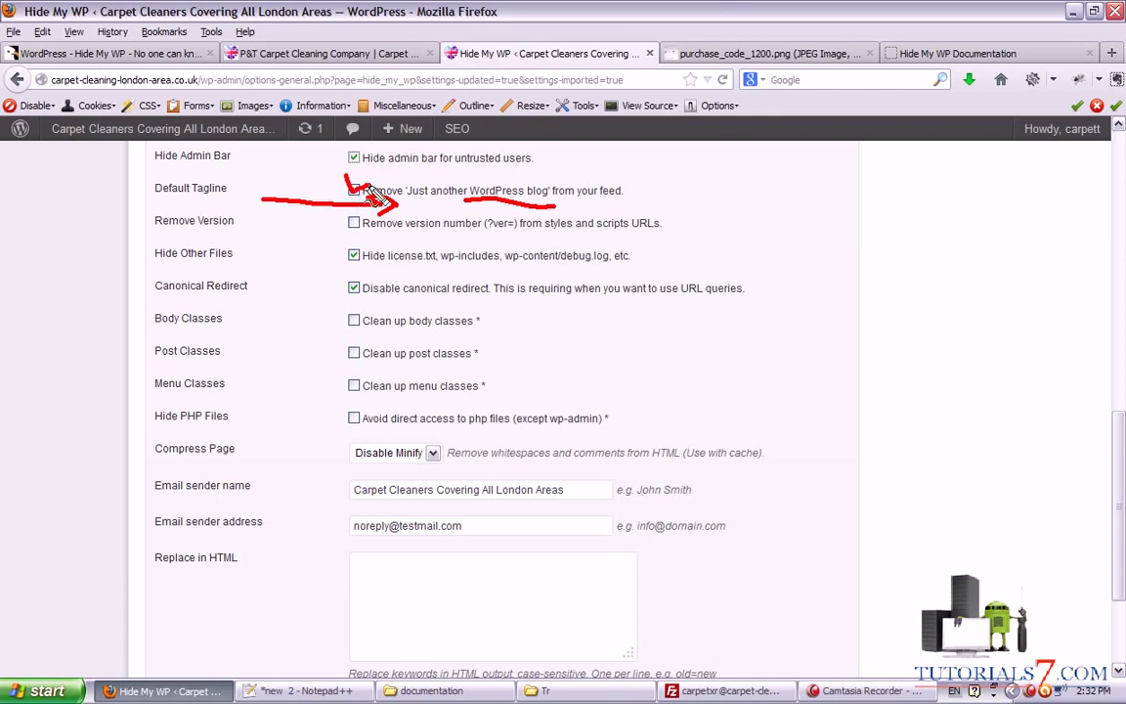
{"action": "left_click_drag", "start_coordinate": [244, 223], "coordinate": [330, 224]}
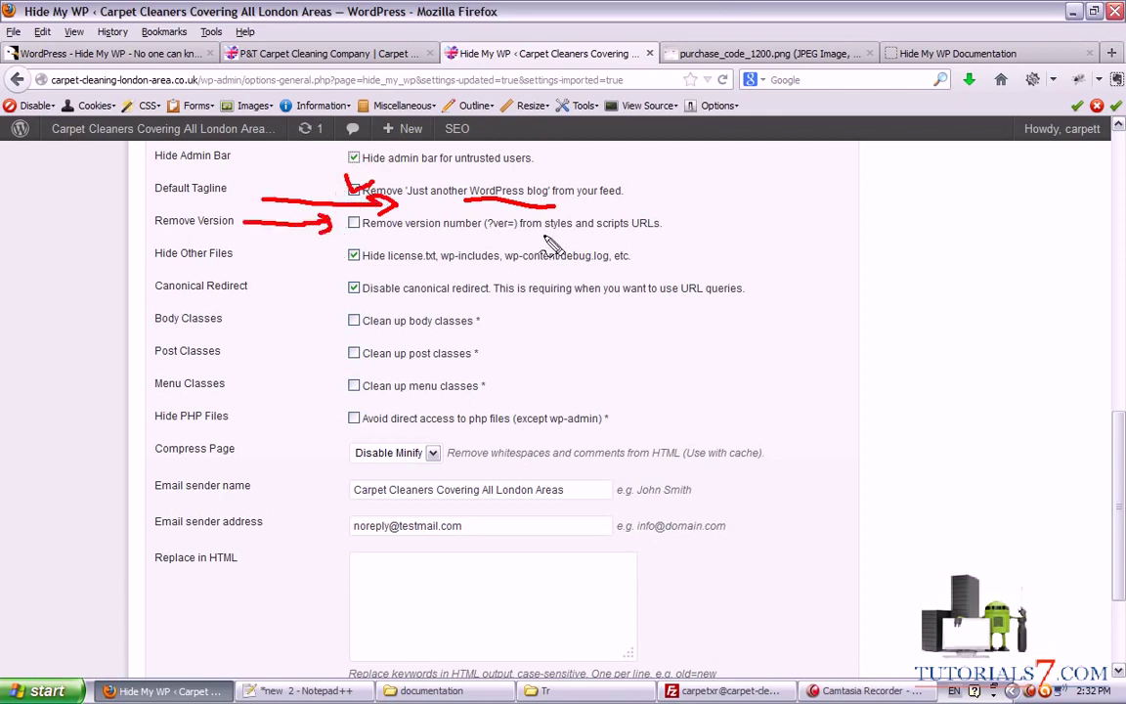
{"action": "left_click_drag", "start_coordinate": [599, 227], "coordinate": [663, 230]}
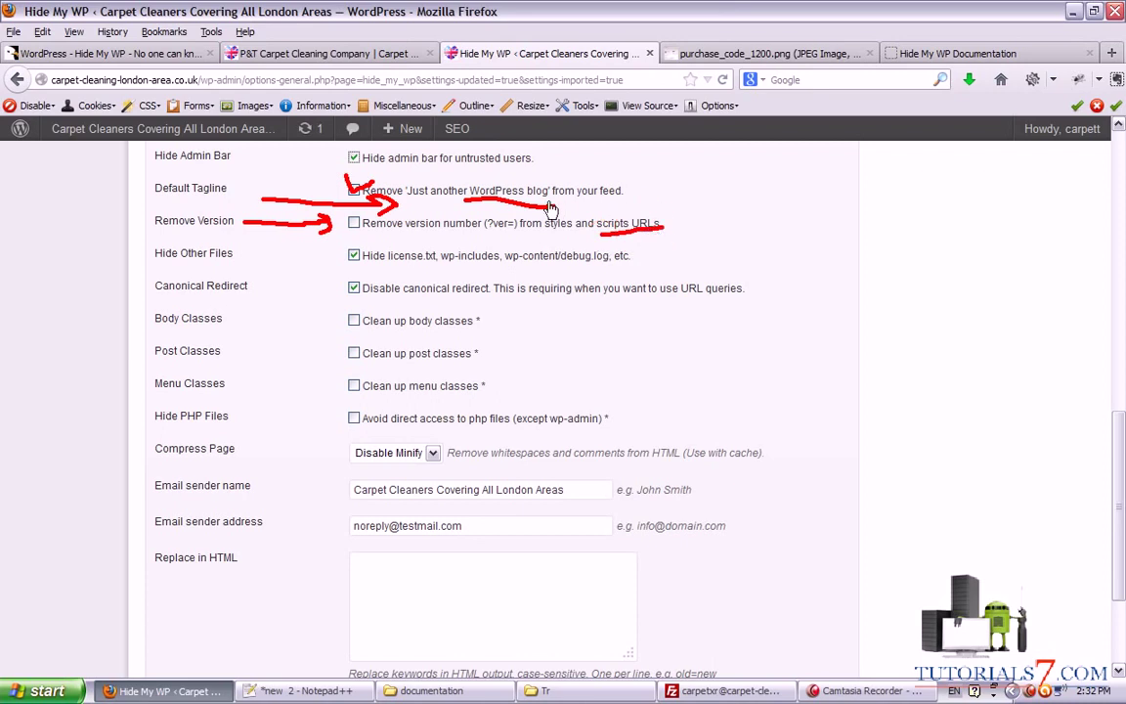
{"action": "key", "text": "Escape"}
{"action": "left_click", "coordinate": [354, 224]}
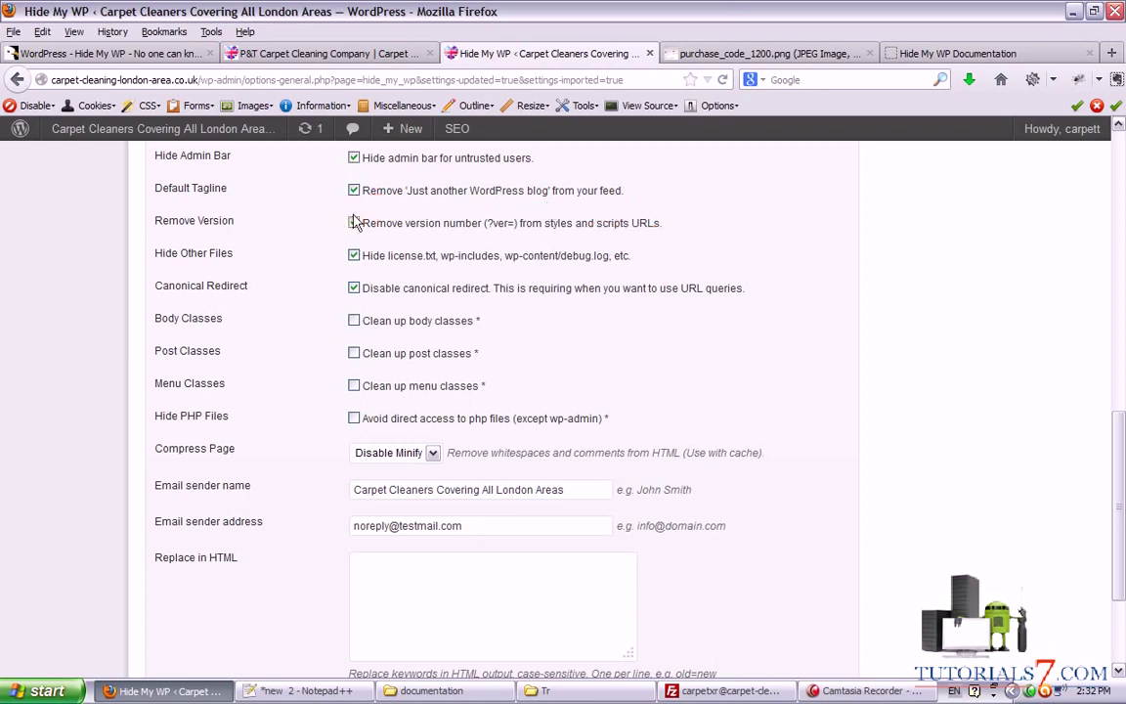
- Mark Hide Other Files and the URL queries note with 'Yoast', then untick Canonical Redirect
{"action": "left_click_drag", "start_coordinate": [266, 260], "coordinate": [323, 260]}
{"action": "left_click_drag", "start_coordinate": [457, 277], "coordinate": [597, 281]}
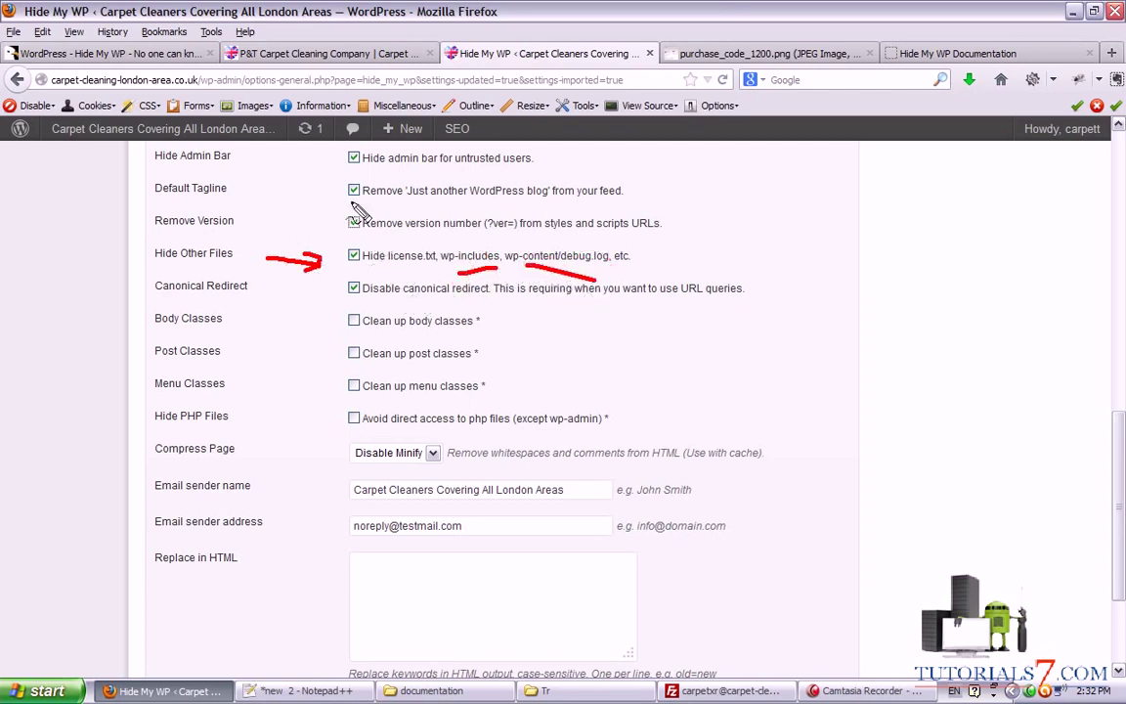
{"action": "left_click_drag", "start_coordinate": [334, 313], "coordinate": [347, 423]}
{"action": "mouse_move", "coordinate": [315, 290]}
{"action": "left_mouse_down"}
{"action": "mouse_move", "coordinate": [281, 291]}
{"action": "mouse_move", "coordinate": [330, 285]}
{"action": "mouse_move", "coordinate": [331, 296]}
{"action": "left_mouse_up"}
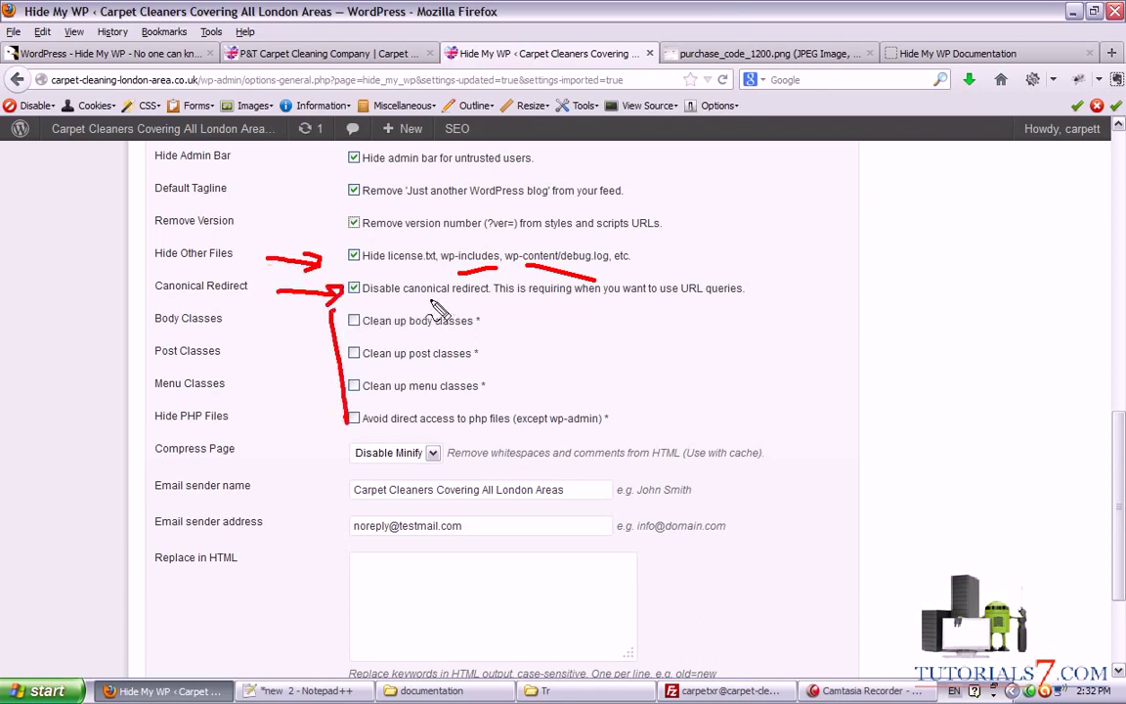
{"action": "mouse_move", "coordinate": [479, 304]}
{"action": "left_mouse_down"}
{"action": "mouse_move", "coordinate": [729, 308]}
{"action": "mouse_move", "coordinate": [685, 256]}
{"action": "mouse_move", "coordinate": [671, 278]}
{"action": "mouse_move", "coordinate": [675, 304]}
{"action": "left_mouse_up"}
{"action": "mouse_move", "coordinate": [669, 178]}
{"action": "left_mouse_down"}
{"action": "mouse_move", "coordinate": [682, 195]}
{"action": "mouse_move", "coordinate": [724, 190]}
{"action": "left_mouse_up"}
{"action": "left_click_drag", "start_coordinate": [701, 202], "coordinate": [696, 238]}
{"action": "left_click_drag", "start_coordinate": [740, 205], "coordinate": [762, 209]}
{"action": "mouse_move", "coordinate": [831, 207]}
{"action": "left_mouse_down"}
{"action": "mouse_move", "coordinate": [817, 226]}
{"action": "mouse_move", "coordinate": [854, 226]}
{"action": "left_mouse_up"}
{"action": "left_click_drag", "start_coordinate": [919, 203], "coordinate": [860, 256]}
{"action": "left_click_drag", "start_coordinate": [954, 191], "coordinate": [1003, 286]}
{"action": "left_click_drag", "start_coordinate": [919, 232], "coordinate": [994, 236]}
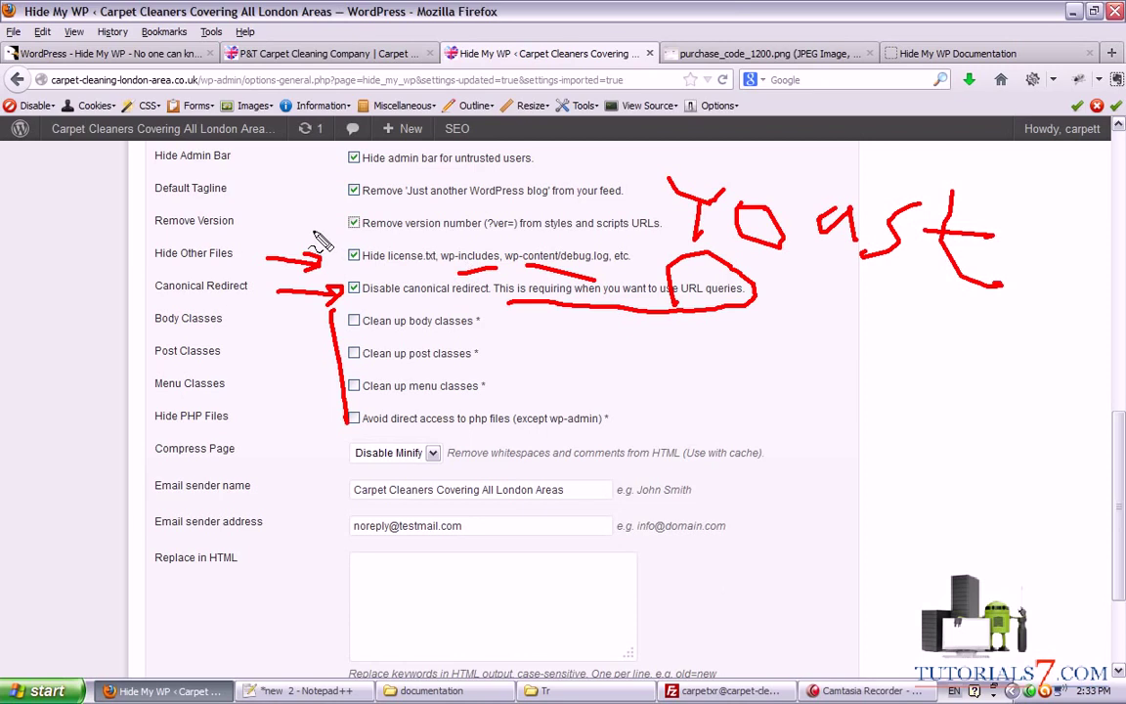
{"action": "left_click", "coordinate": [354, 289]}
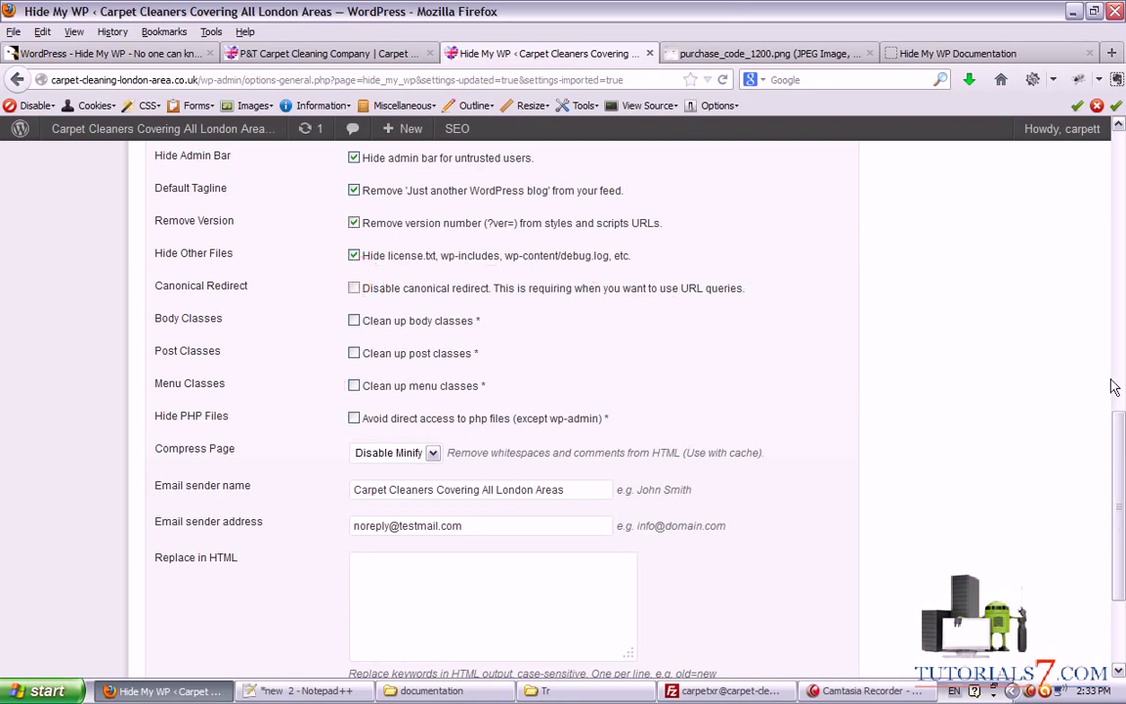
{"action": "scroll", "coordinate": [1114, 387], "scroll_direction": "down", "scroll_amount": 3}
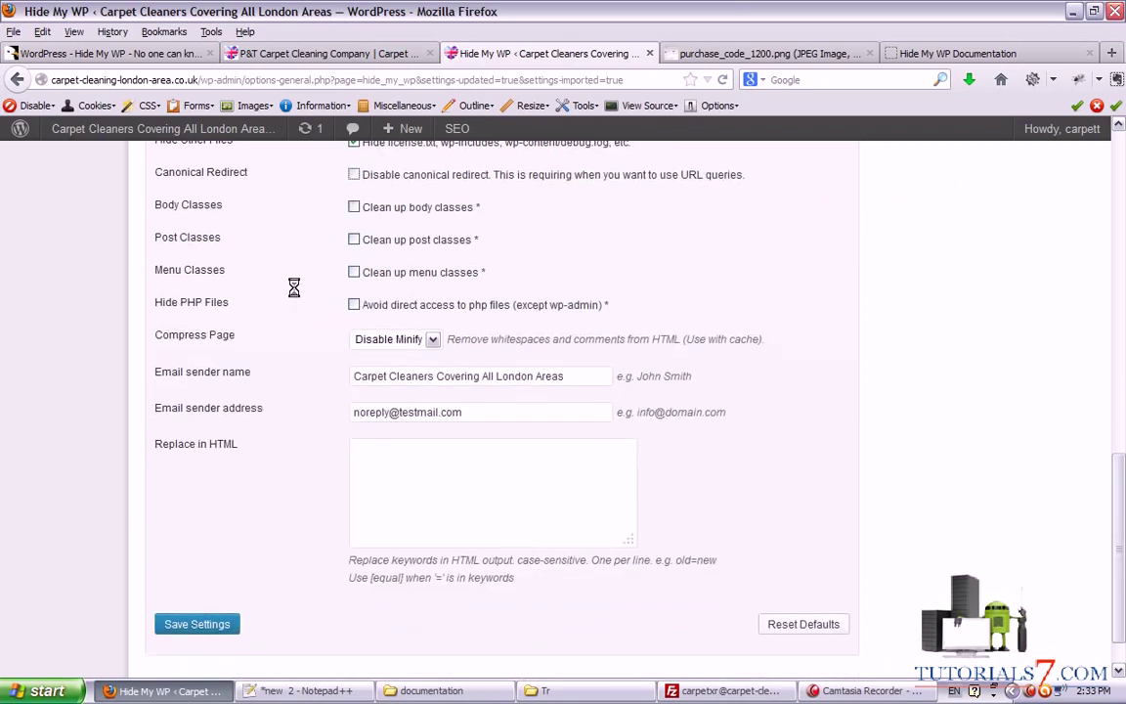
{"action": "left_click_drag", "start_coordinate": [314, 191], "coordinate": [317, 333]}
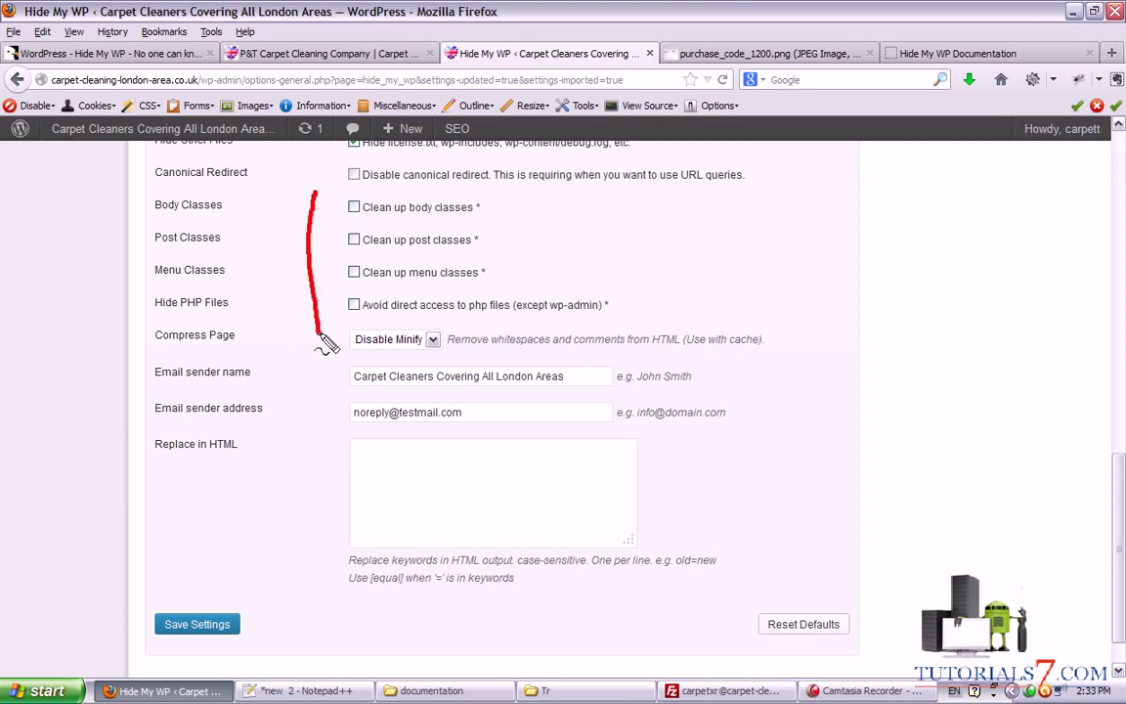
{"action": "mouse_move", "coordinate": [315, 194]}
{"action": "left_mouse_down"}
{"action": "mouse_move", "coordinate": [515, 201]}
{"action": "mouse_move", "coordinate": [580, 321]}
{"action": "mouse_move", "coordinate": [298, 303]}
{"action": "mouse_move", "coordinate": [318, 192]}
{"action": "mouse_move", "coordinate": [329, 308]}
{"action": "mouse_move", "coordinate": [344, 208]}
{"action": "left_mouse_up"}
{"action": "key", "text": "Escape"}
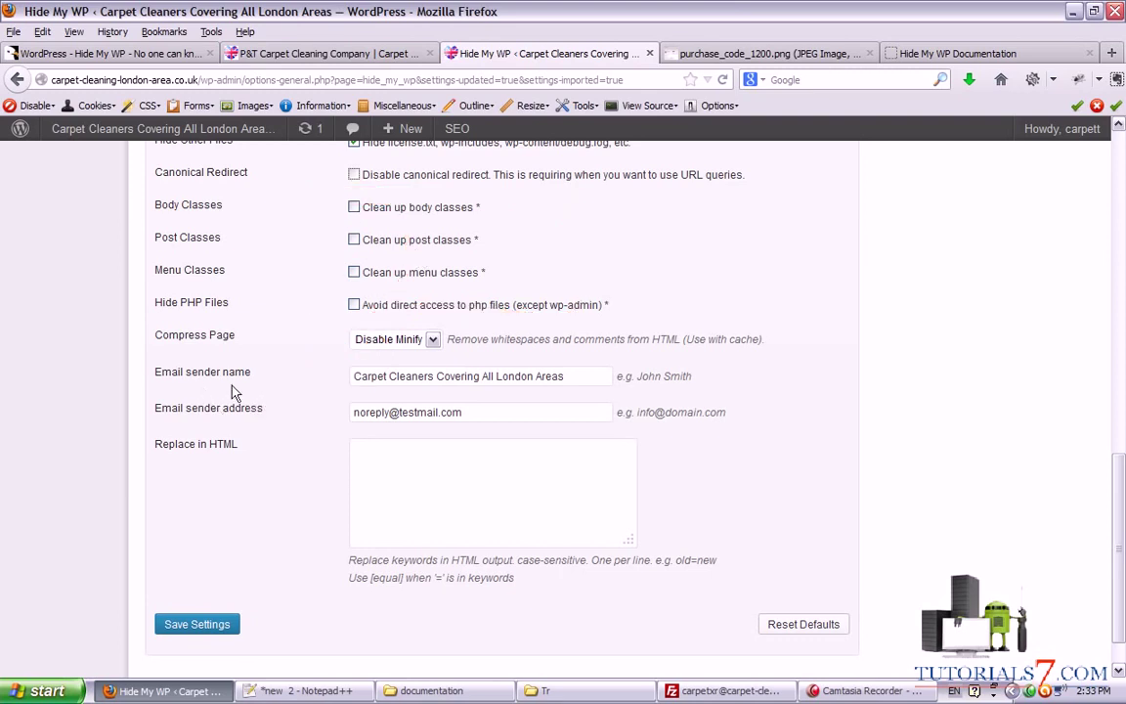
{"action": "mouse_move", "coordinate": [156, 389]}
{"action": "left_mouse_down"}
{"action": "mouse_move", "coordinate": [227, 398]}
{"action": "mouse_move", "coordinate": [270, 377]}
{"action": "mouse_move", "coordinate": [345, 381]}
{"action": "left_mouse_up"}
{"action": "mouse_move", "coordinate": [577, 352]}
{"action": "left_mouse_down"}
{"action": "mouse_move", "coordinate": [466, 349]}
{"action": "mouse_move", "coordinate": [340, 372]}
{"action": "mouse_move", "coordinate": [520, 405]}
{"action": "mouse_move", "coordinate": [595, 360]}
{"action": "mouse_move", "coordinate": [412, 361]}
{"action": "left_mouse_up"}
{"action": "key", "text": "Escape"}
{"action": "left_click", "coordinate": [952, 54]}
{"action": "left_click_drag", "start_coordinate": [1118, 145], "coordinate": [1117, 598]}
{"action": "key", "text": "ctrl+f"}
{"action": "type", "text": "ema"}
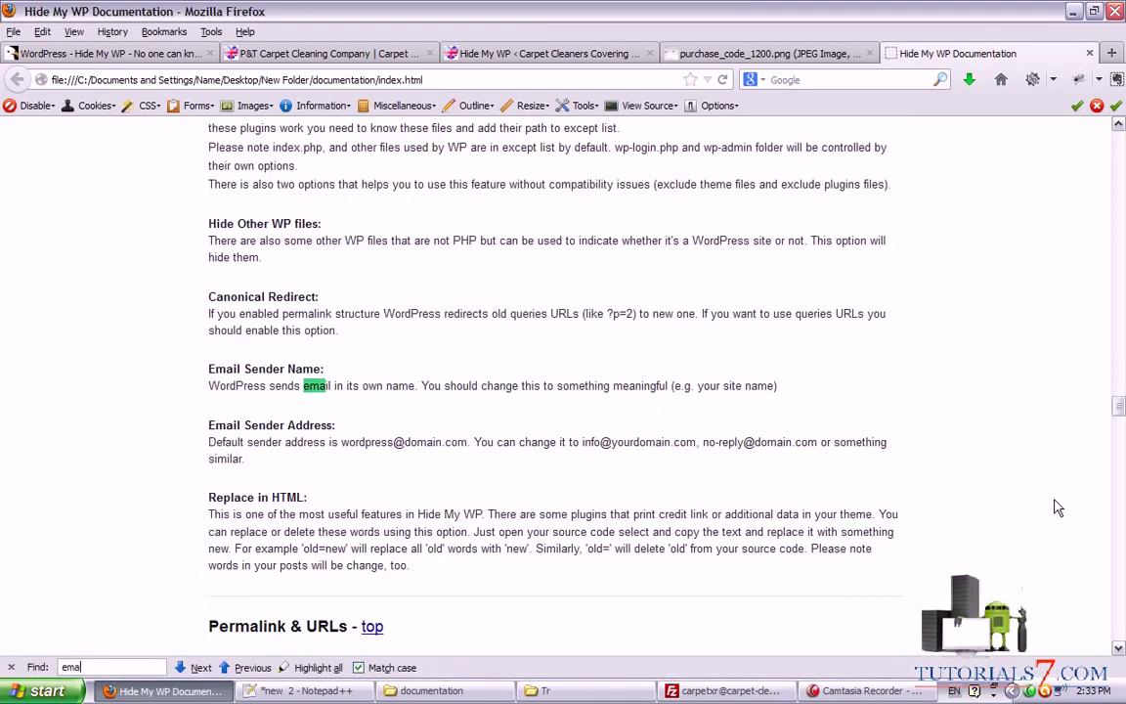
{"action": "mouse_move", "coordinate": [203, 401]}
{"action": "left_mouse_down"}
{"action": "mouse_move", "coordinate": [350, 418]}
{"action": "mouse_move", "coordinate": [416, 401]}
{"action": "mouse_move", "coordinate": [743, 401]}
{"action": "left_mouse_up"}
{"action": "key", "text": "Escape"}
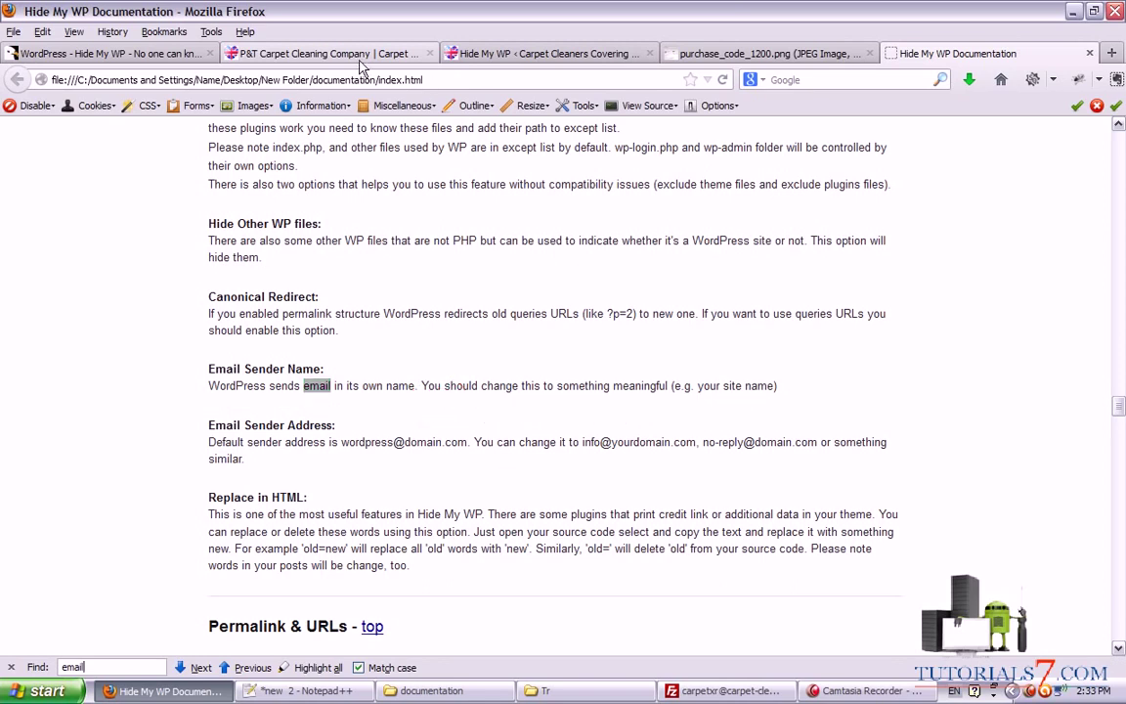
{"action": "left_click", "coordinate": [360, 59]}
{"action": "left_click", "coordinate": [488, 61]}
{"action": "mouse_move", "coordinate": [347, 394]}
{"action": "left_mouse_down"}
{"action": "mouse_move", "coordinate": [482, 400]}
{"action": "mouse_move", "coordinate": [653, 375]}
{"action": "left_mouse_up"}
- Set the sender name to 'Carpet Cleaners London', enter a new sender e-mail address, and save
{"action": "type", "text": "London"}
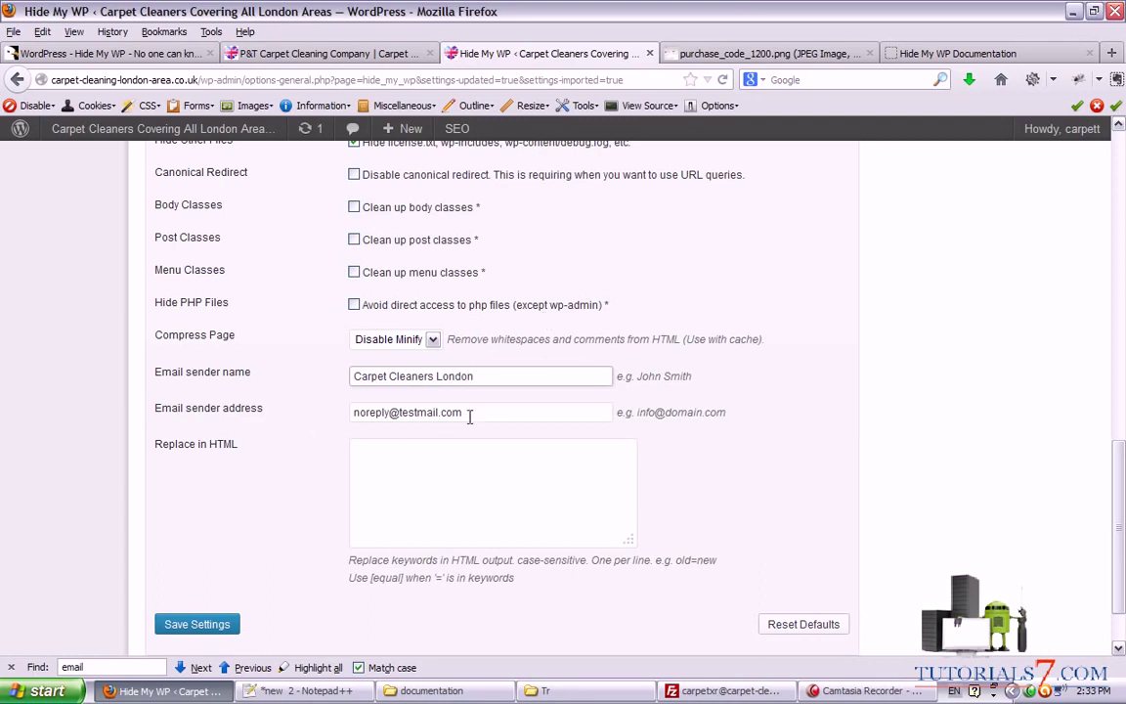
{"action": "left_click_drag", "start_coordinate": [469, 415], "coordinate": [345, 386]}
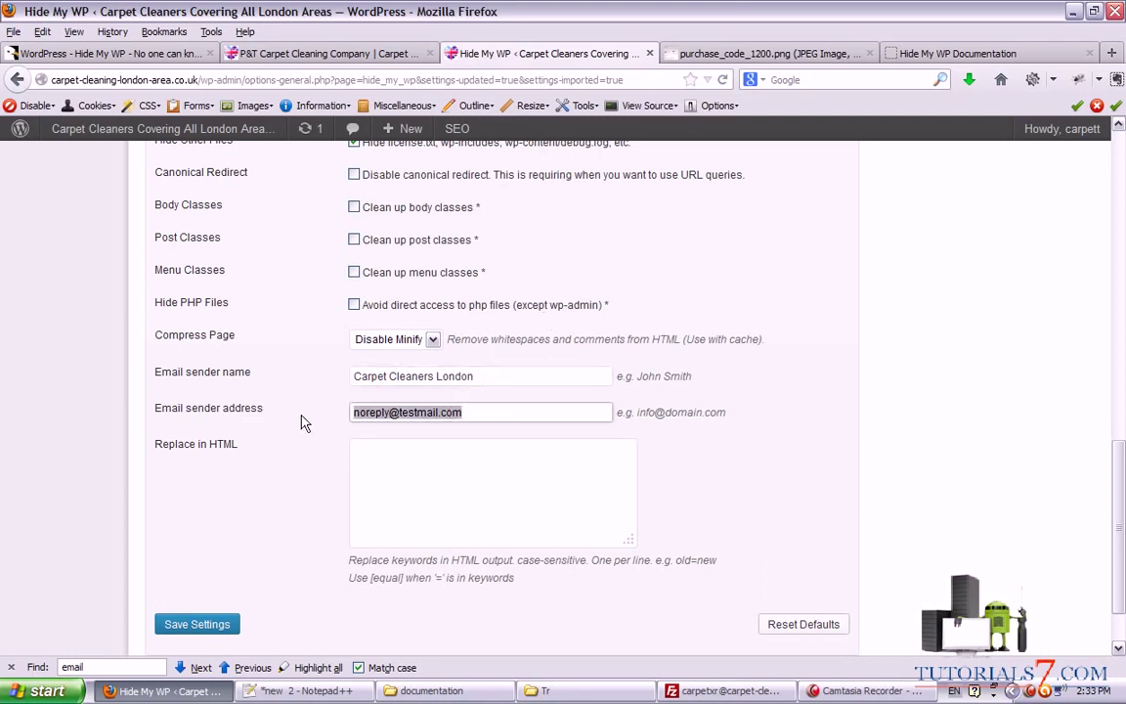
{"action": "type", "text": "carpetcleaners"}
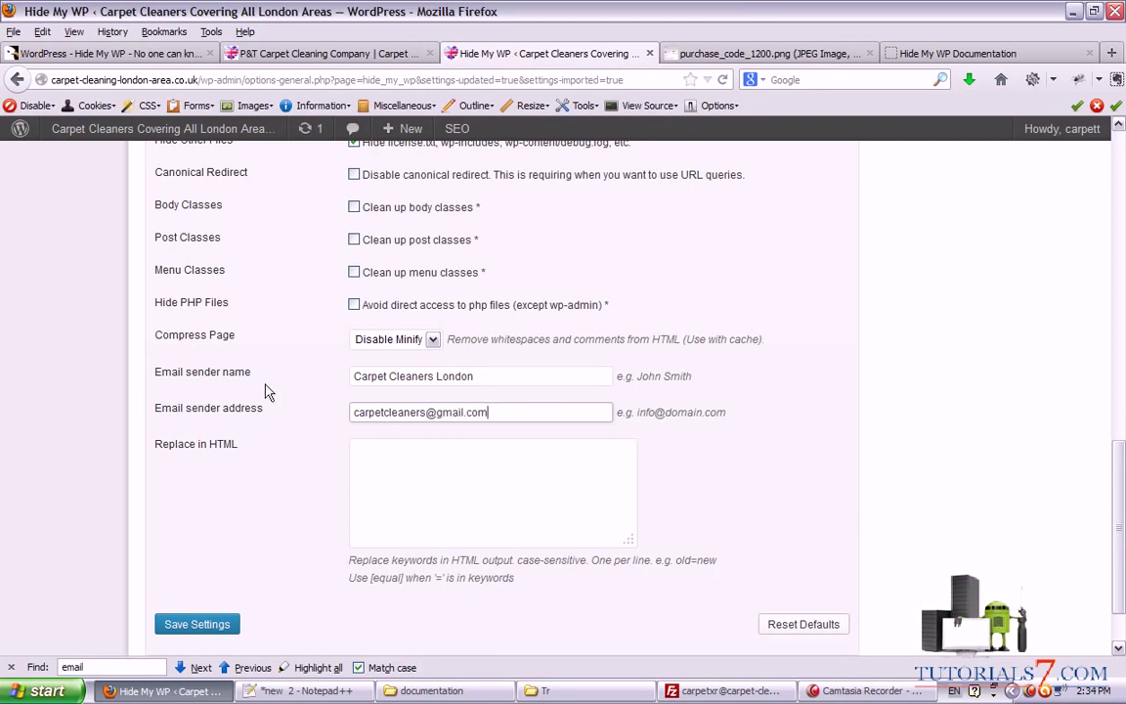
{"action": "scroll", "coordinate": [264, 391], "scroll_direction": "down", "scroll_amount": 2}
{"action": "left_click", "coordinate": [207, 551]}
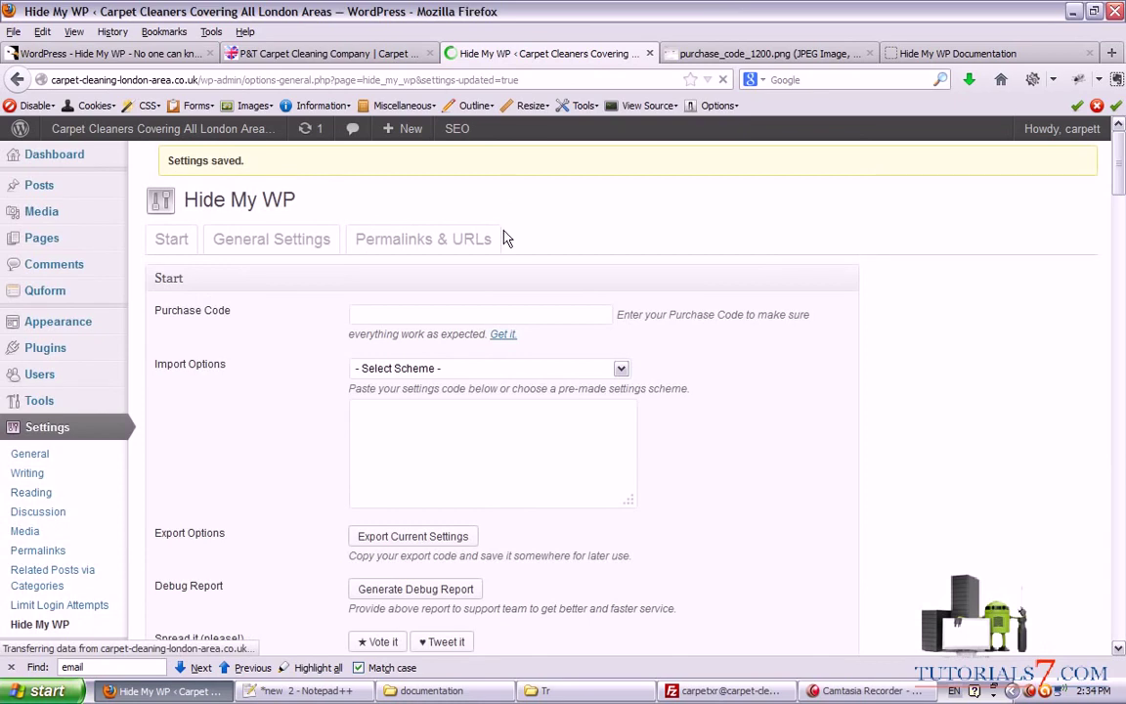
{"action": "scroll", "coordinate": [498, 264], "scroll_direction": "down", "scroll_amount": 2}
{"action": "scroll", "coordinate": [485, 298], "scroll_direction": "down", "scroll_amount": 5}
{"action": "key", "text": "ctrl+shift+d"}
{"action": "mouse_move", "coordinate": [353, 320]}
{"action": "left_mouse_down"}
{"action": "mouse_move", "coordinate": [415, 309]}
{"action": "mouse_move", "coordinate": [343, 295]}
{"action": "mouse_move", "coordinate": [342, 317]}
{"action": "left_mouse_up"}
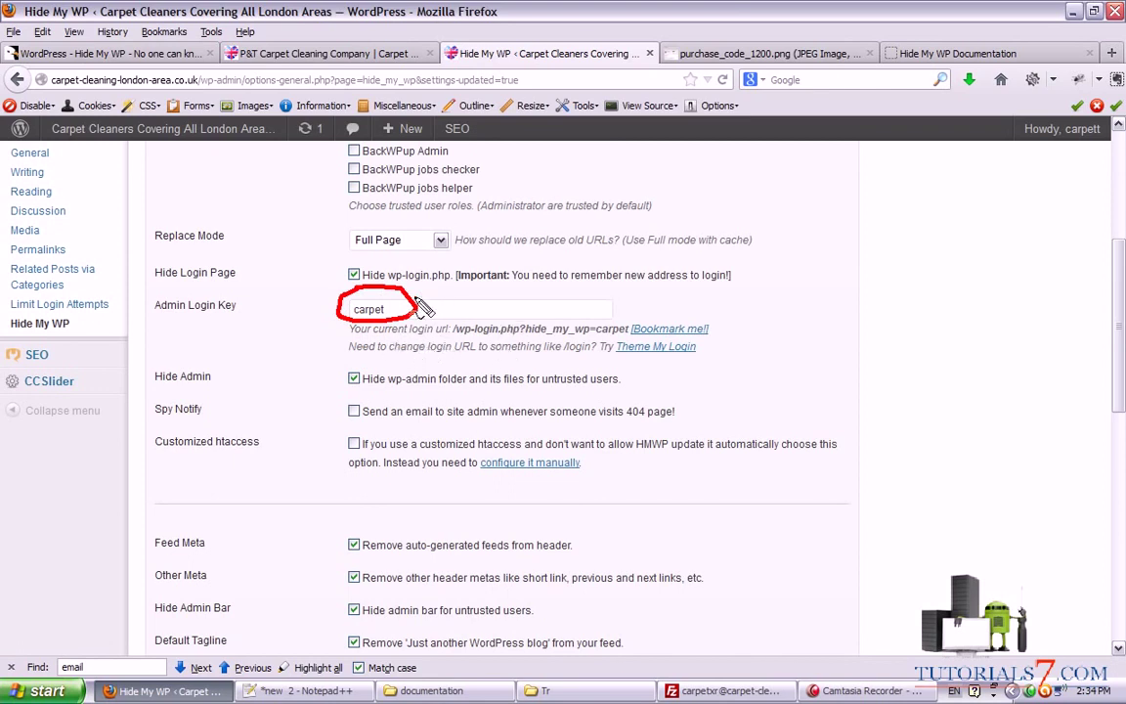
{"action": "mouse_move", "coordinate": [44, 84]}
{"action": "left_mouse_down"}
{"action": "mouse_move", "coordinate": [208, 88]}
{"action": "mouse_move", "coordinate": [64, 49]}
{"action": "mouse_move", "coordinate": [49, 86]}
{"action": "left_mouse_up"}
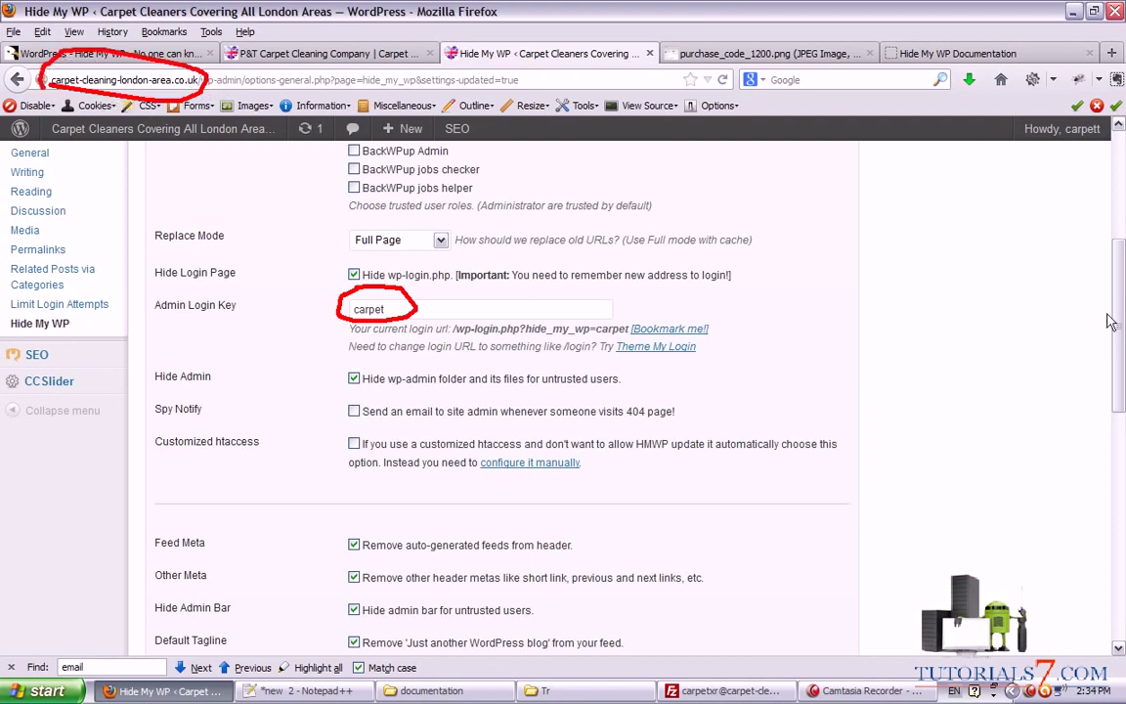
{"action": "scroll", "coordinate": [1113, 311], "scroll_direction": "up", "scroll_amount": 5}
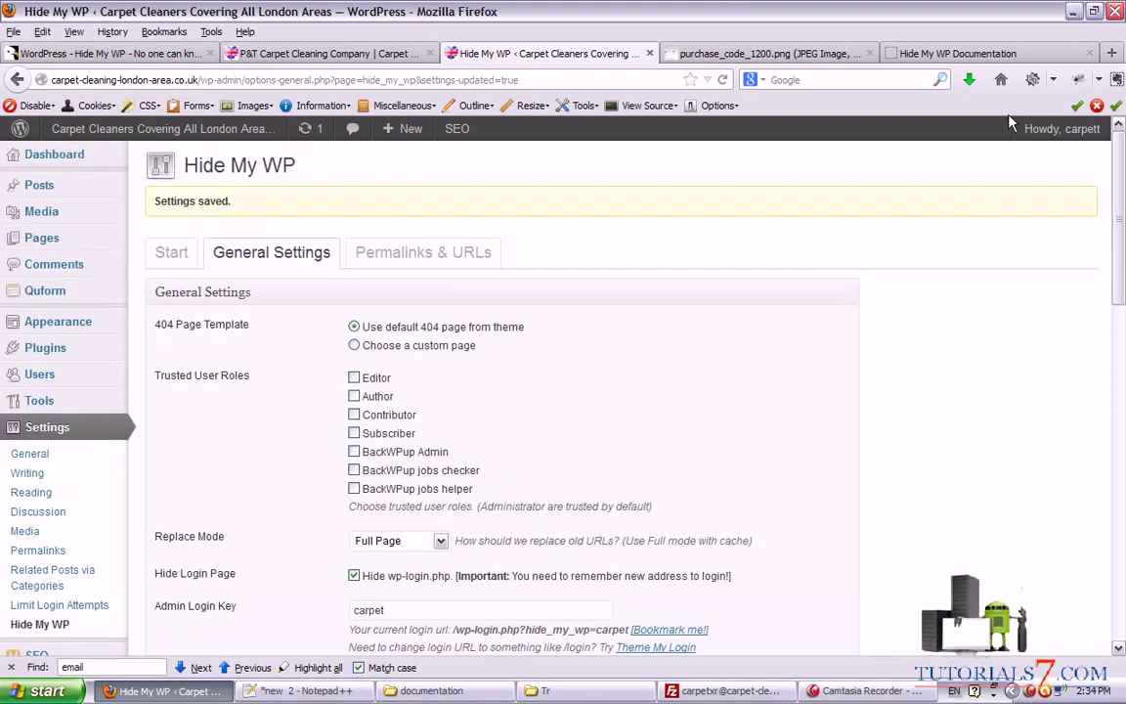
{"action": "mouse_move", "coordinate": [987, 130]}
{"action": "left_click", "coordinate": [983, 217]}
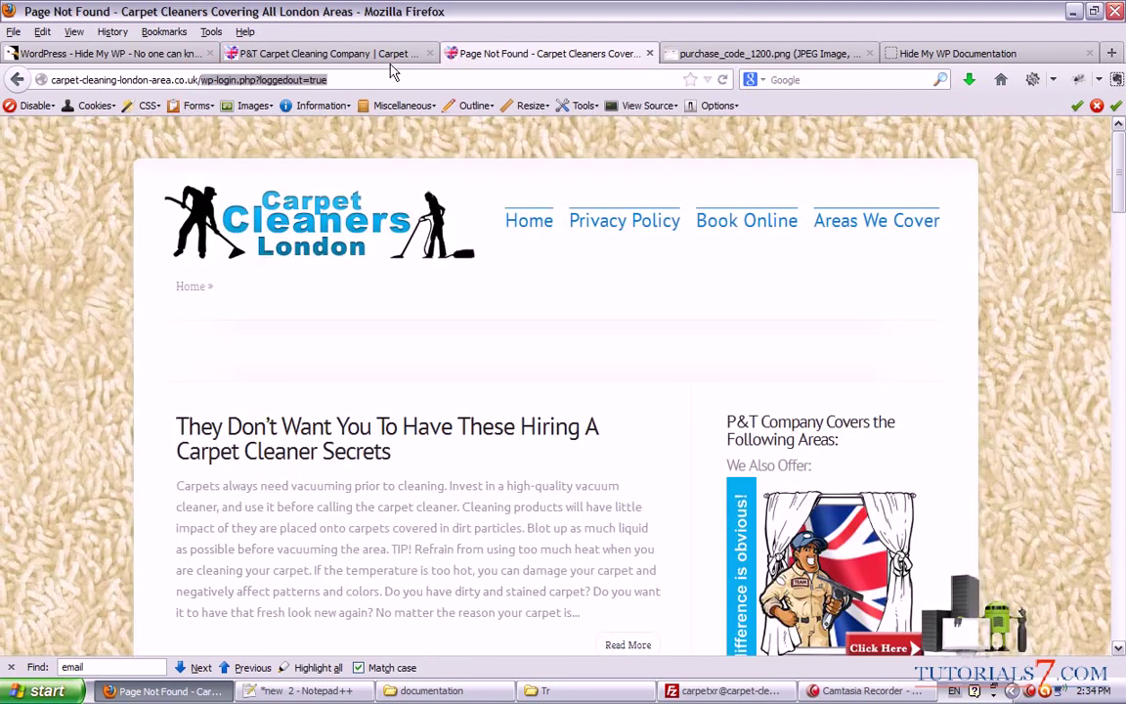
{"action": "type", "text": "wp-admin"}
{"action": "key", "text": "Return"}
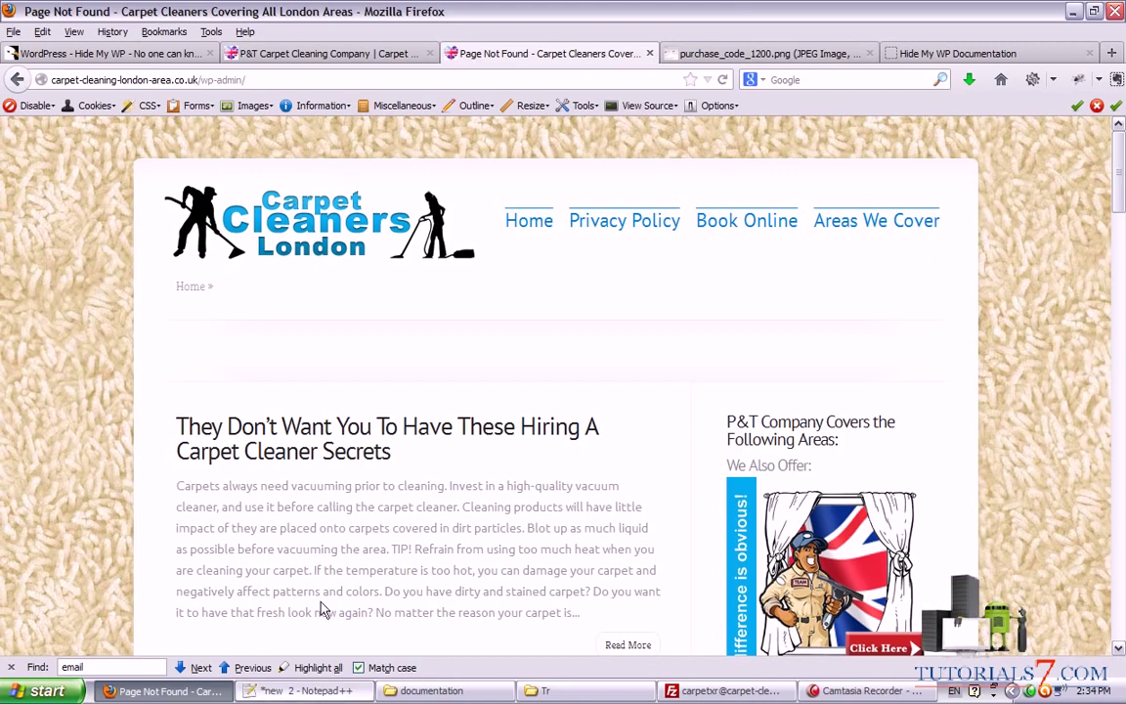
{"action": "left_click", "coordinate": [304, 691]}
{"action": "left_click_drag", "start_coordinate": [505, 111], "coordinate": [2, 68]}
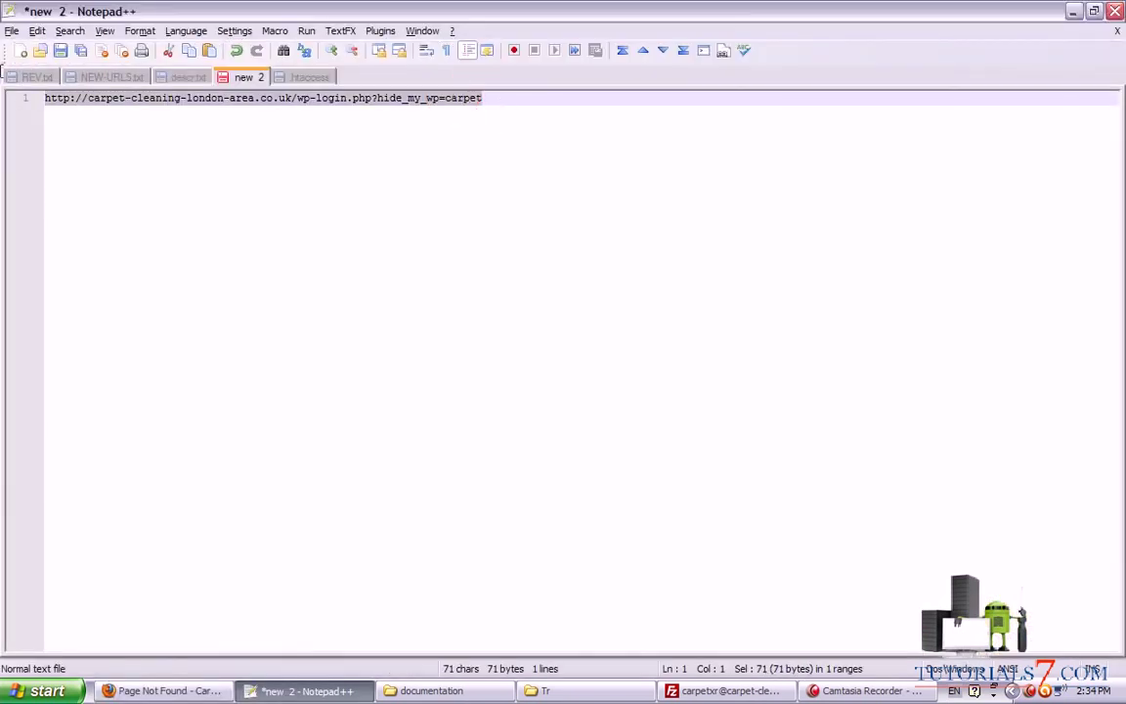
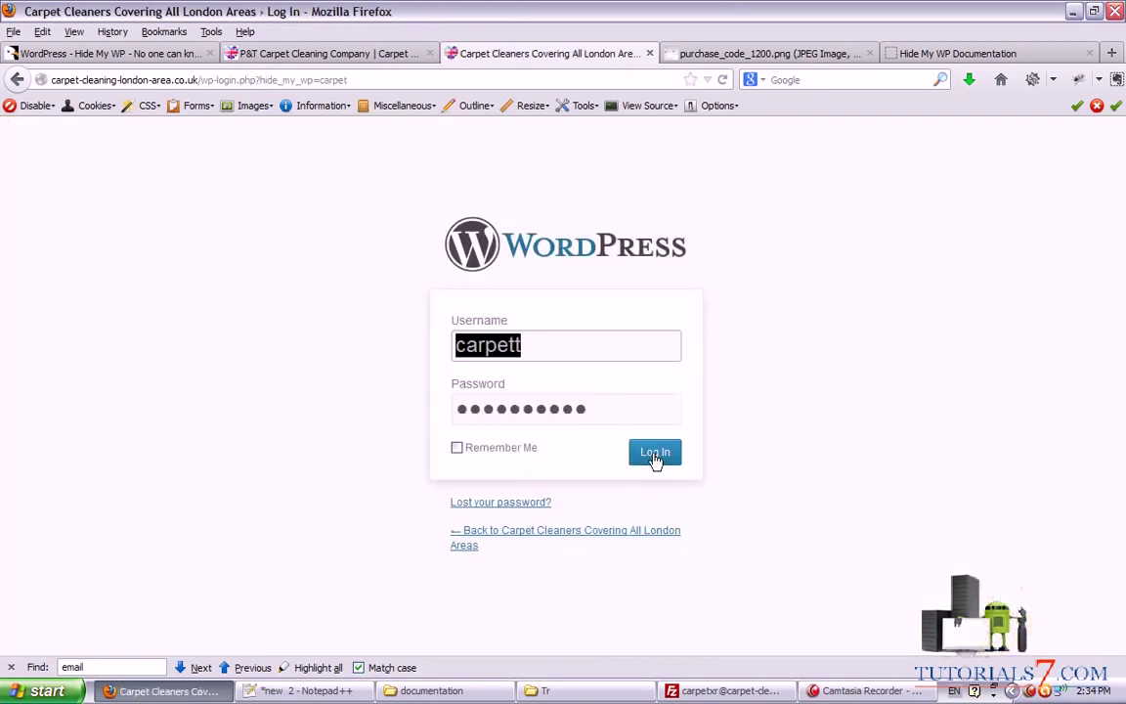
{"action": "left_click", "coordinate": [654, 455]}
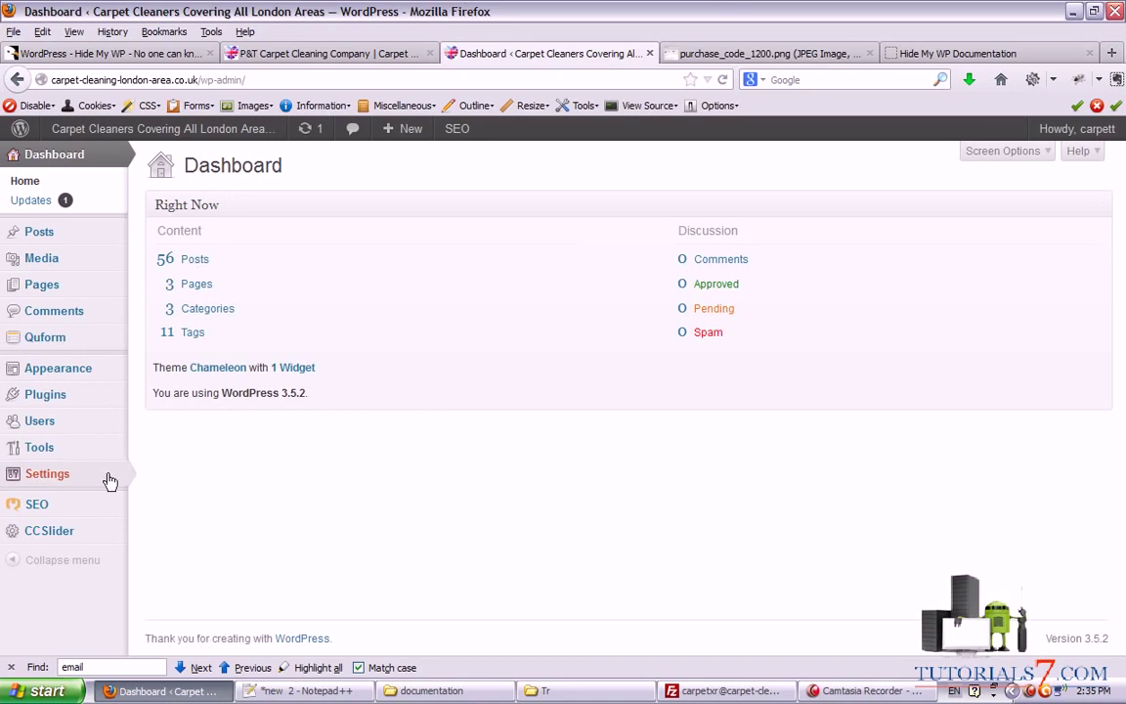
- Open the Hide My WP settings page and browse its Permalinks & URLs options
{"action": "mouse_move", "coordinate": [105, 479]}
{"action": "left_click", "coordinate": [184, 573]}
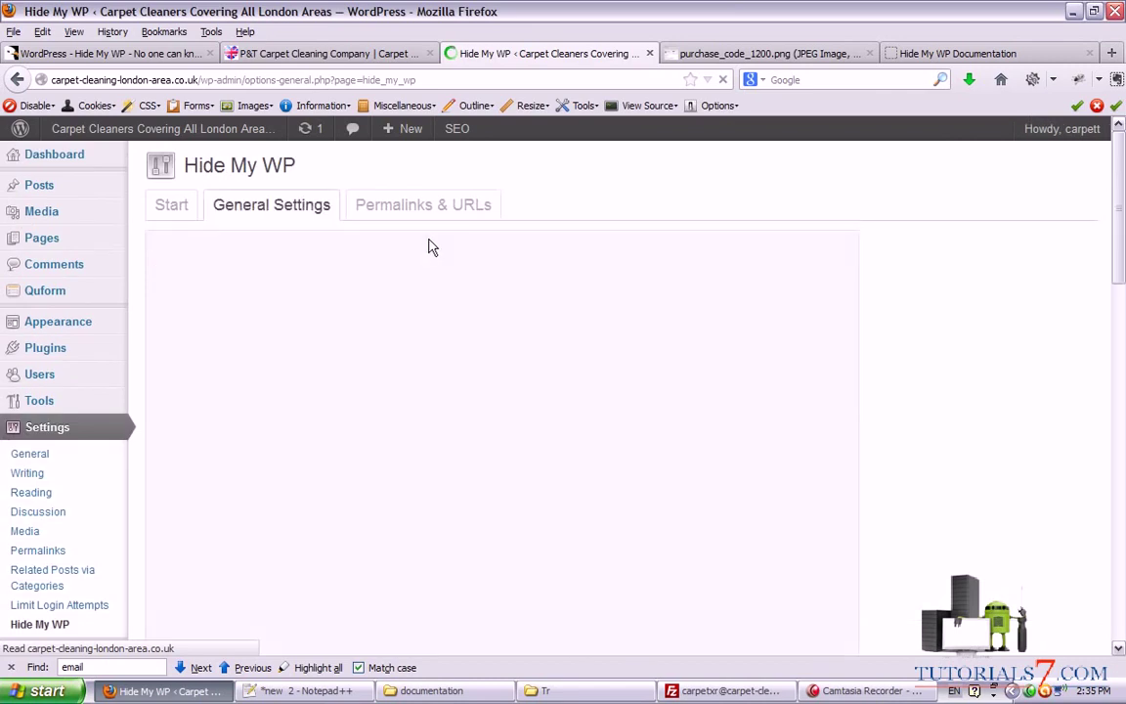
{"action": "left_click", "coordinate": [668, 209]}
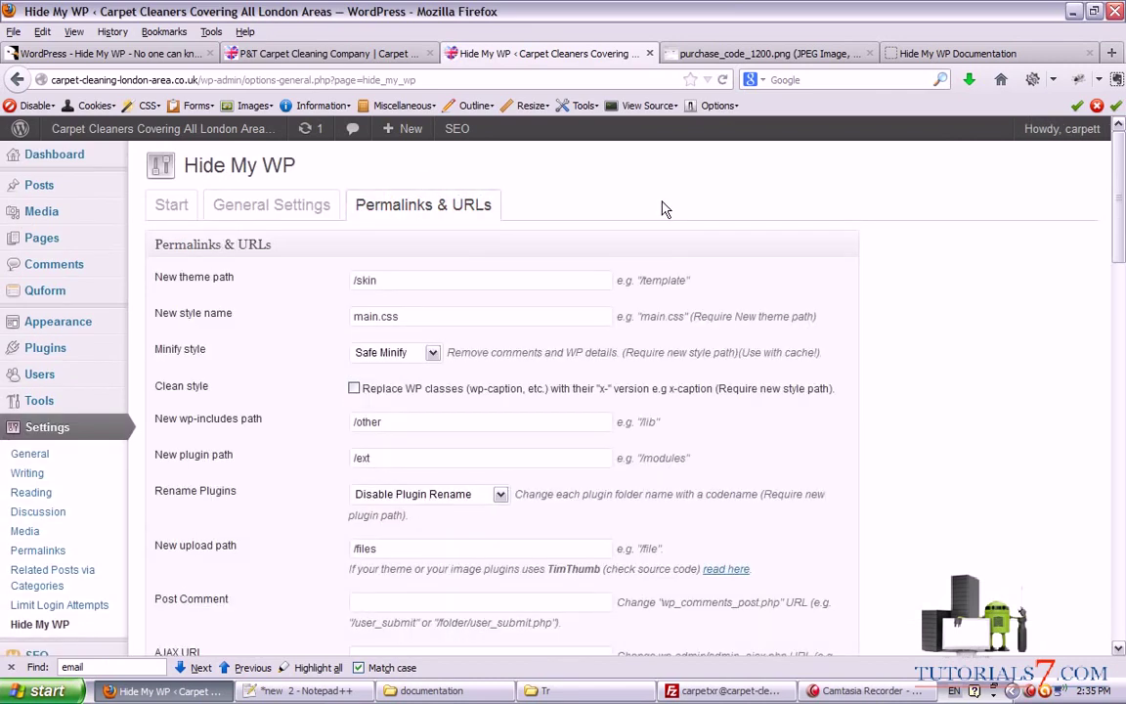
{"action": "scroll", "coordinate": [665, 209], "scroll_direction": "down", "scroll_amount": 2}
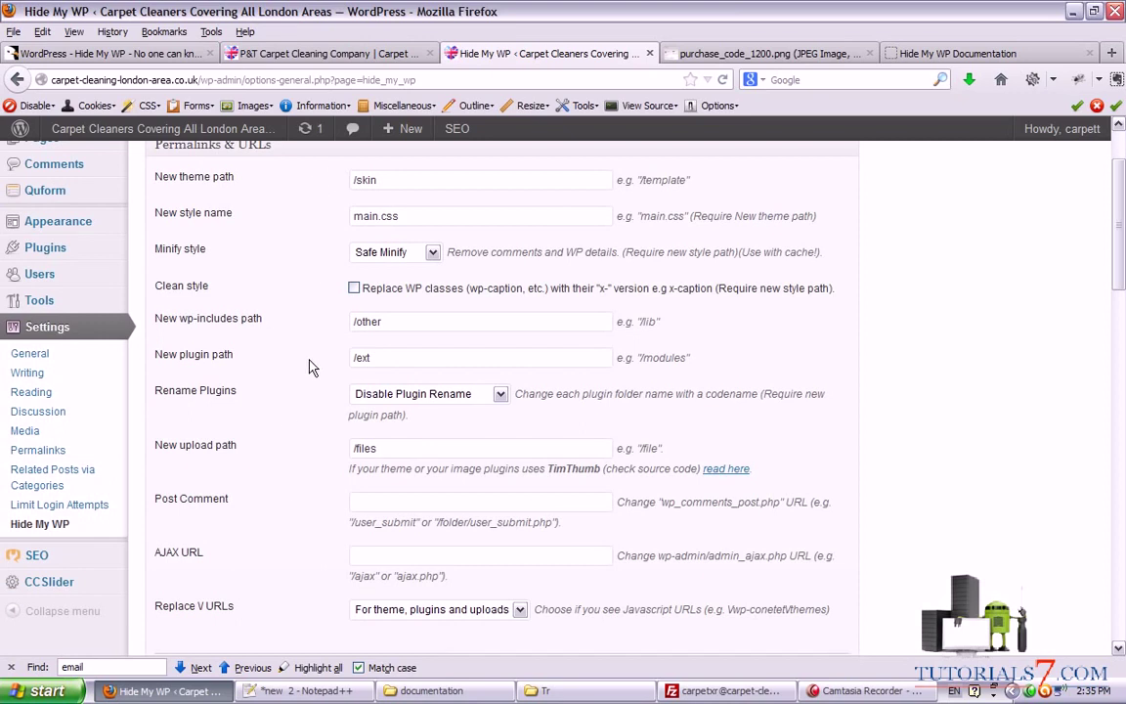
{"action": "scroll", "coordinate": [684, 371], "scroll_direction": "down", "scroll_amount": 2}
{"action": "left_click_drag", "start_coordinate": [1121, 252], "coordinate": [1121, 600]}
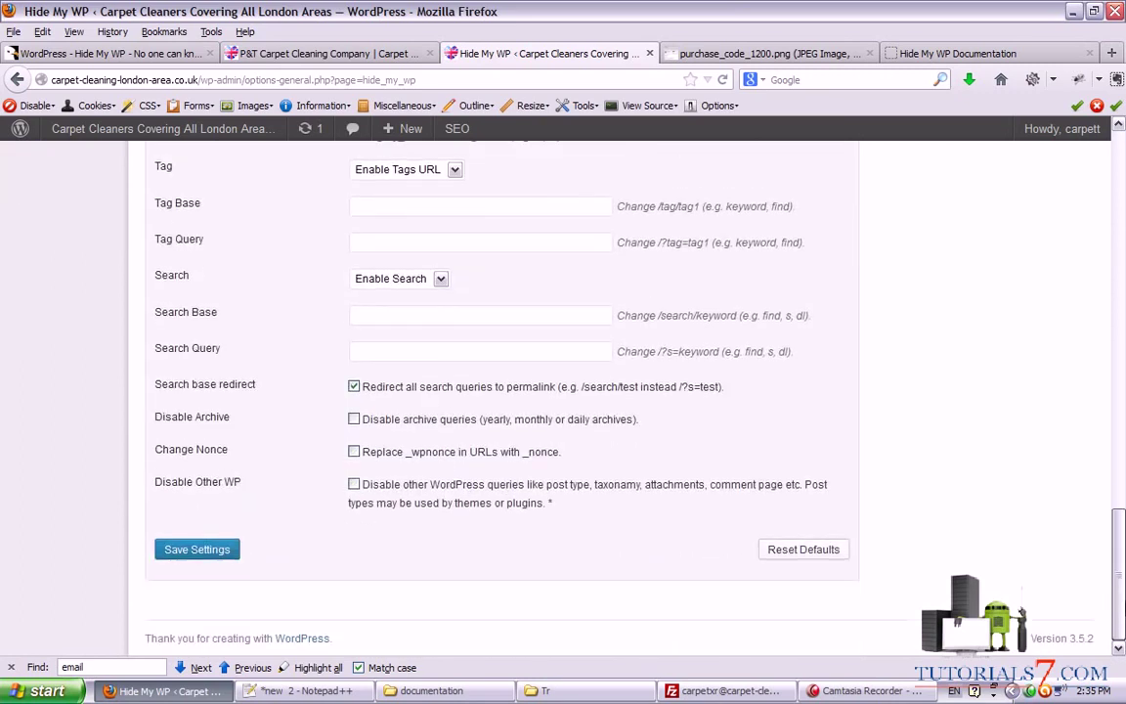
{"action": "scroll", "coordinate": [404, 406], "scroll_direction": "up", "scroll_amount": 15}
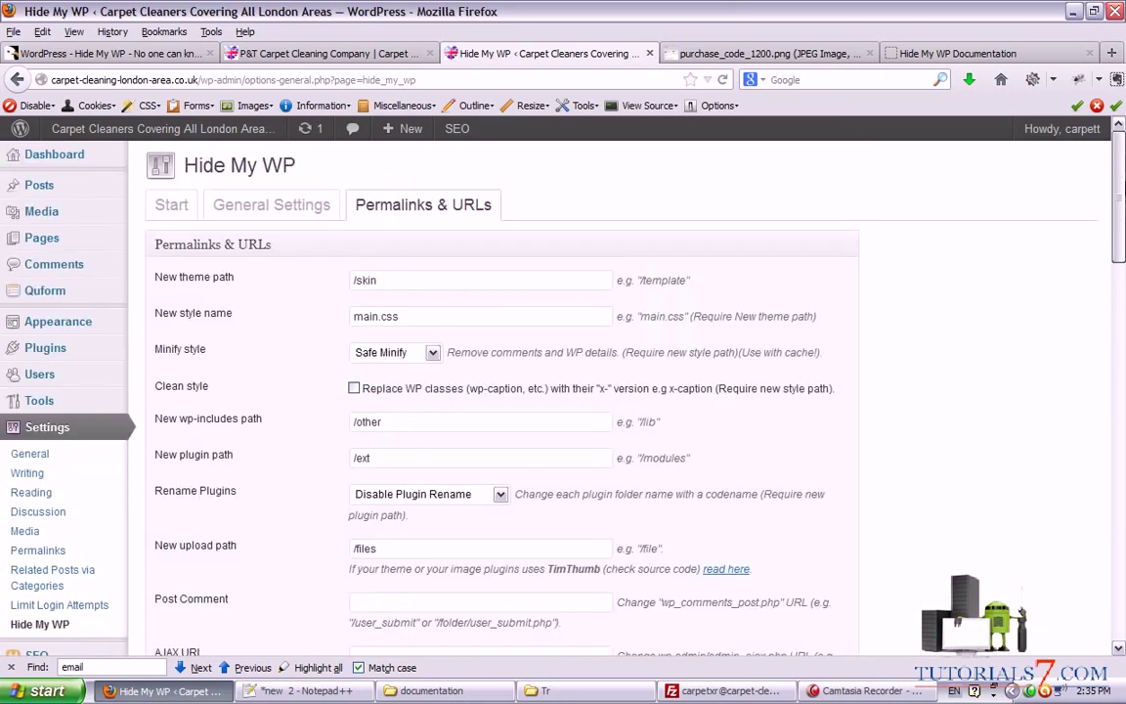
- Leave Minify style at Safe Minify and Rename Plugins at Disable Plugin Rename
{"action": "mouse_move", "coordinate": [222, 352]}
{"action": "left_mouse_down"}
{"action": "mouse_move", "coordinate": [293, 351]}
{"action": "mouse_move", "coordinate": [319, 378]}
{"action": "left_mouse_up"}
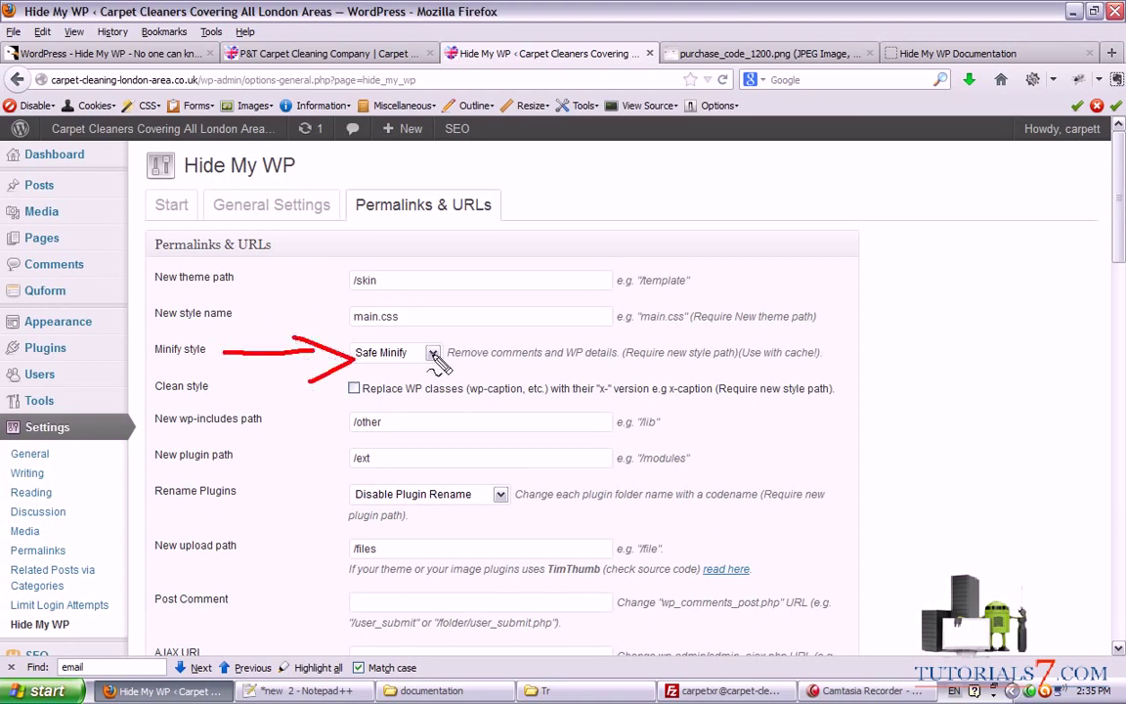
{"action": "left_click", "coordinate": [394, 360]}
{"action": "left_click", "coordinate": [404, 364]}
{"action": "left_click_drag", "start_coordinate": [1116, 219], "coordinate": [1116, 240]}
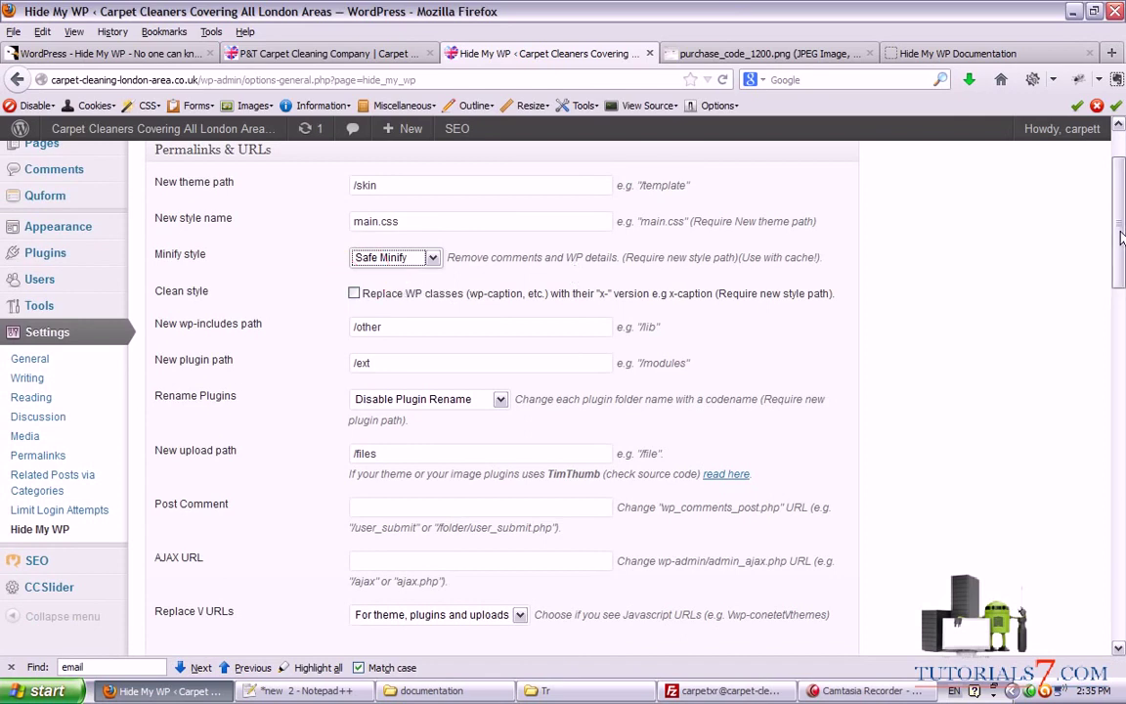
{"action": "scroll", "coordinate": [469, 368], "scroll_direction": "down", "scroll_amount": 1}
{"action": "left_click", "coordinate": [445, 341]}
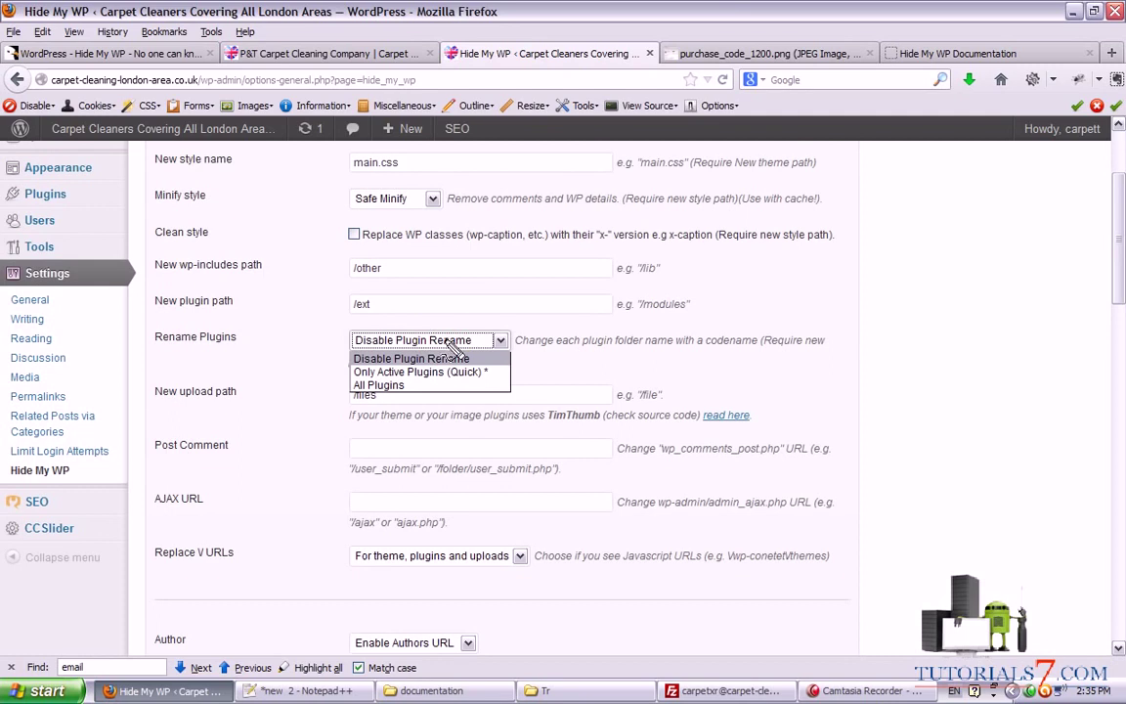
{"action": "left_click", "coordinate": [445, 341]}
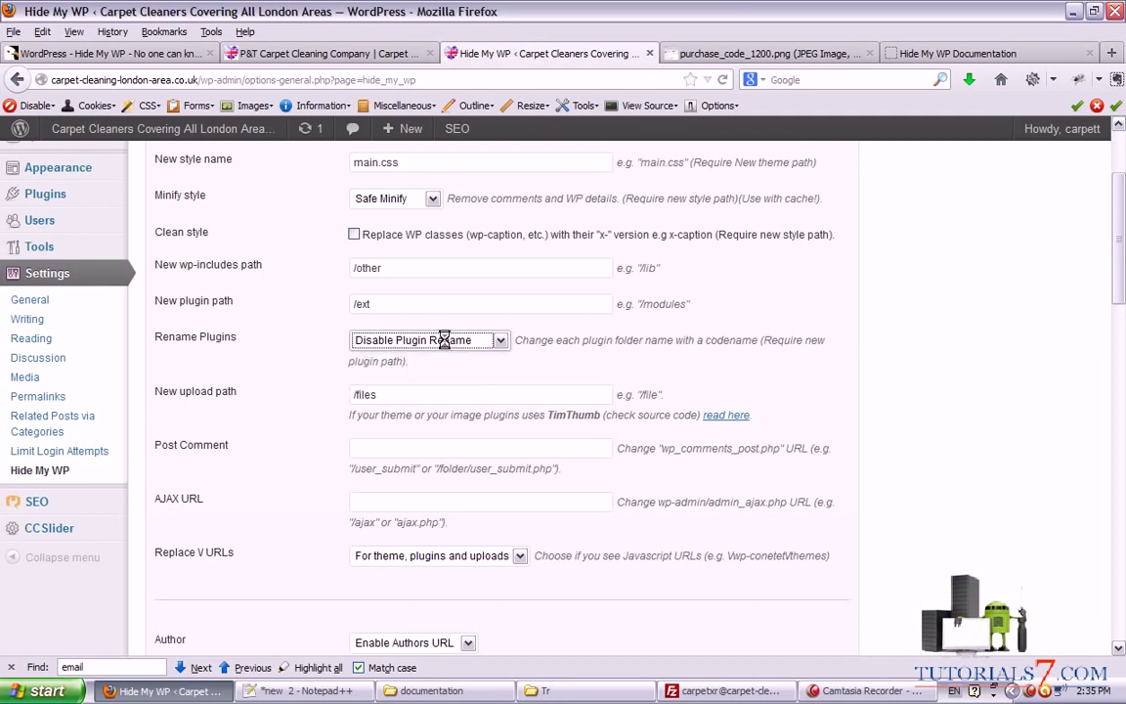
{"action": "left_click", "coordinate": [365, 338]}
{"action": "left_click", "coordinate": [379, 350]}
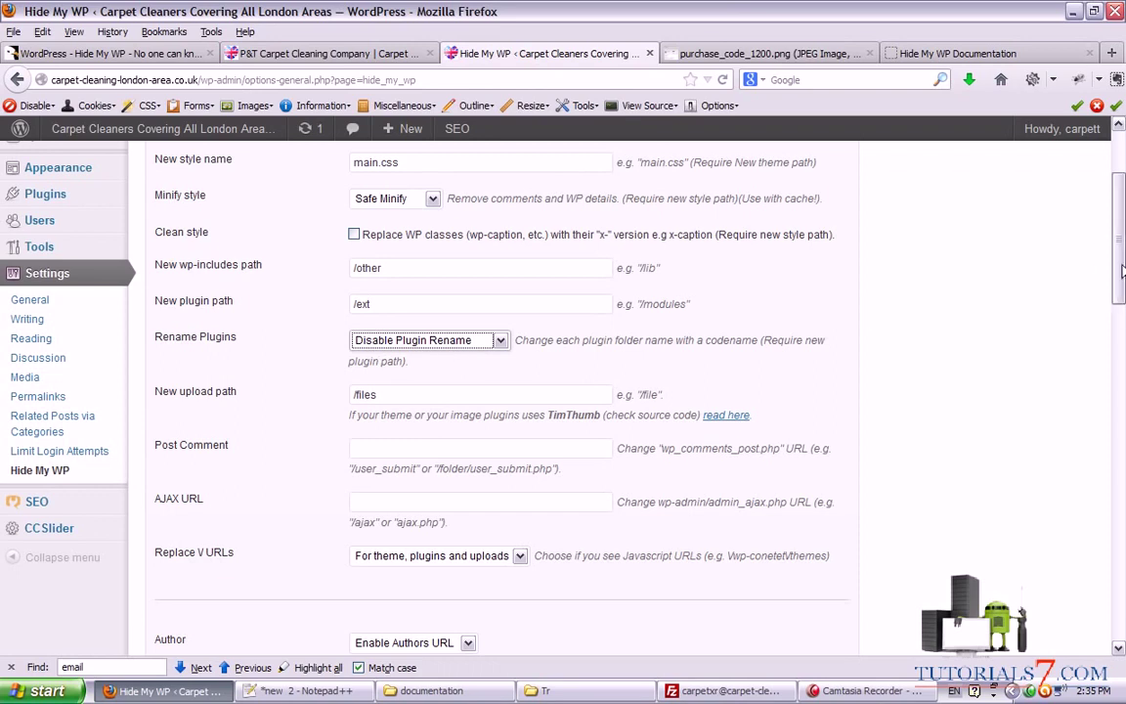
{"action": "scroll", "coordinate": [1125, 313], "scroll_direction": "down", "scroll_amount": 2}
{"action": "left_click_drag", "start_coordinate": [1125, 298], "coordinate": [1125, 380]}
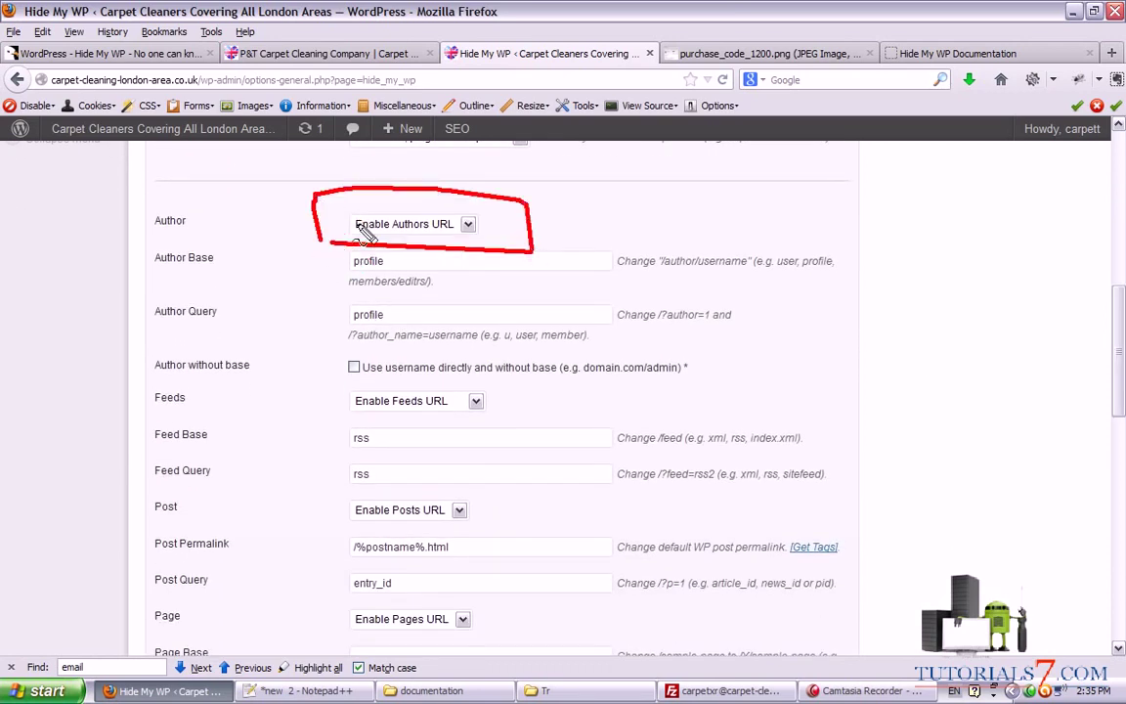
{"action": "scroll", "coordinate": [678, 304], "scroll_direction": "down", "scroll_amount": 3}
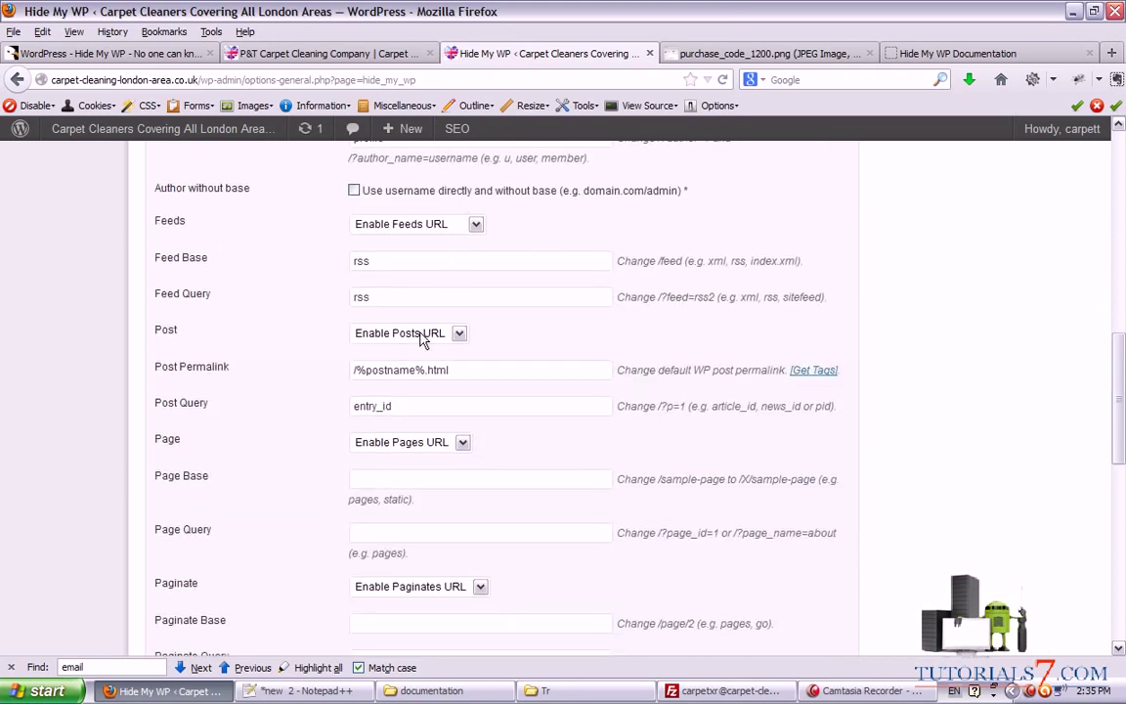
{"action": "scroll", "coordinate": [652, 333], "scroll_direction": "down", "scroll_amount": 3}
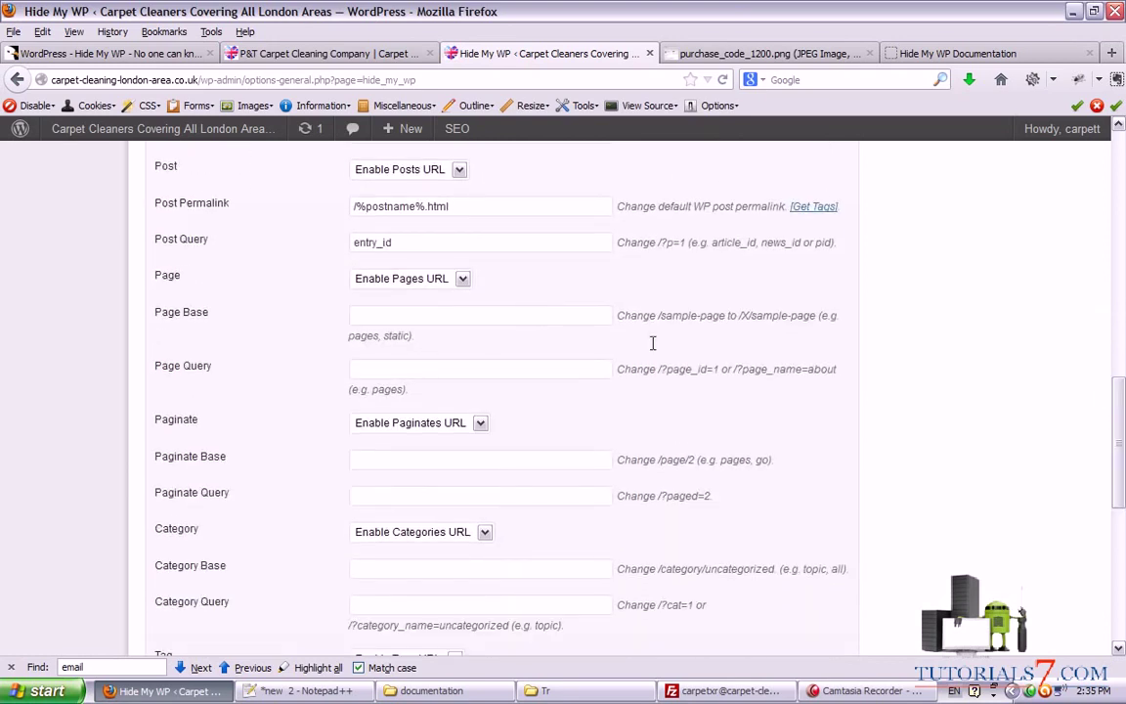
{"action": "left_click_drag", "start_coordinate": [1121, 403], "coordinate": [1122, 528]}
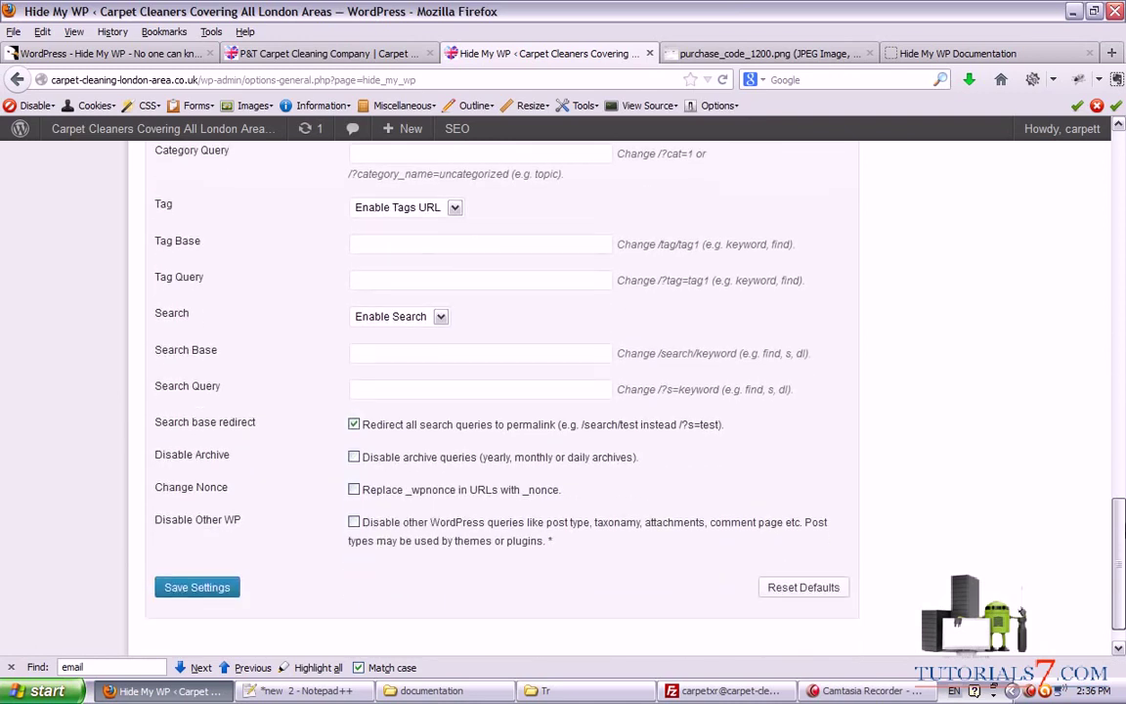
{"action": "mouse_move", "coordinate": [138, 408]}
{"action": "left_mouse_down"}
{"action": "mouse_move", "coordinate": [843, 401]}
{"action": "mouse_move", "coordinate": [868, 479]}
{"action": "mouse_move", "coordinate": [593, 550]}
{"action": "mouse_move", "coordinate": [587, 575]}
{"action": "mouse_move", "coordinate": [306, 560]}
{"action": "mouse_move", "coordinate": [127, 534]}
{"action": "mouse_move", "coordinate": [103, 467]}
{"action": "mouse_move", "coordinate": [108, 406]}
{"action": "mouse_move", "coordinate": [207, 386]}
{"action": "left_mouse_up"}
{"action": "left_click_drag", "start_coordinate": [501, 434], "coordinate": [812, 442]}
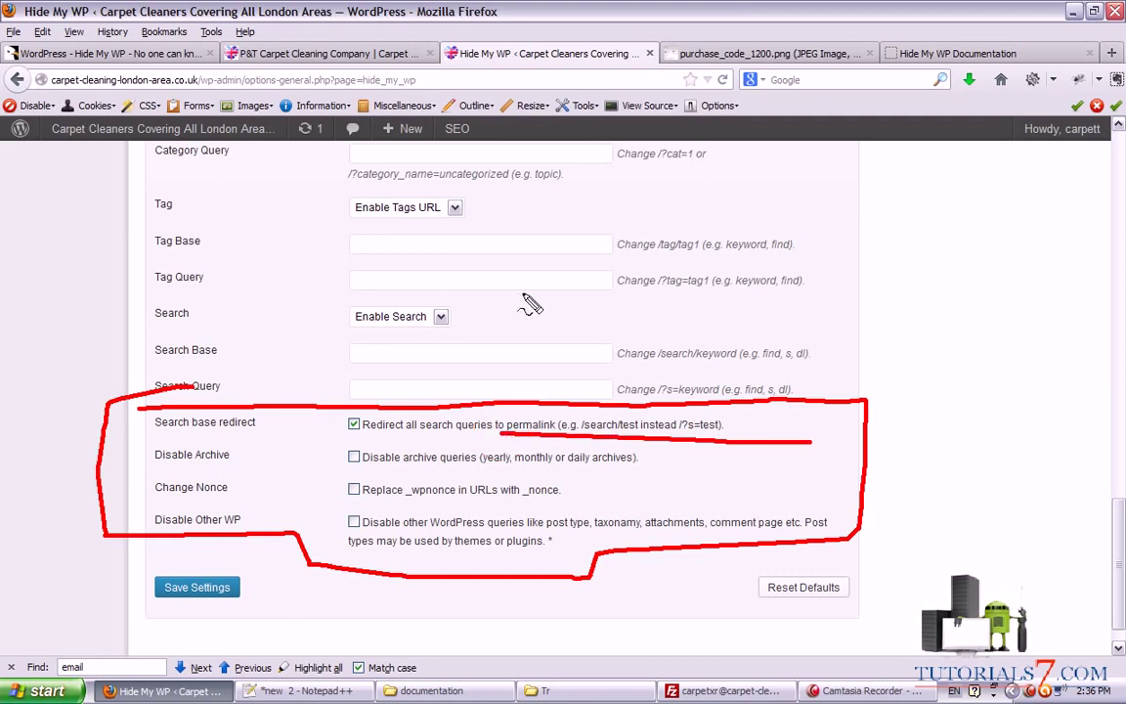
- Underline the Disable archive queries and Replace _wpnonce option descriptions
{"action": "left_click_drag", "start_coordinate": [337, 469], "coordinate": [640, 474]}
{"action": "key", "text": "Escape"}
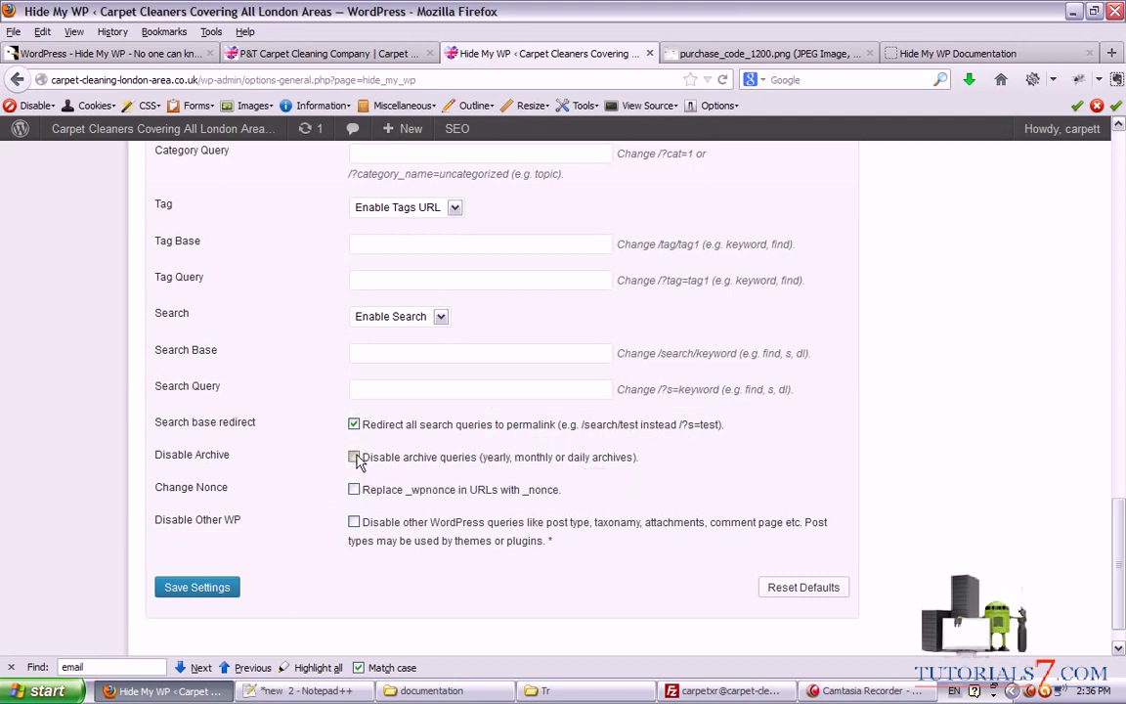
{"action": "key", "text": "ctrl+shift+d"}
{"action": "mouse_move", "coordinate": [342, 506]}
{"action": "left_mouse_down"}
{"action": "mouse_move", "coordinate": [415, 496]}
{"action": "mouse_move", "coordinate": [577, 506]}
{"action": "left_mouse_up"}
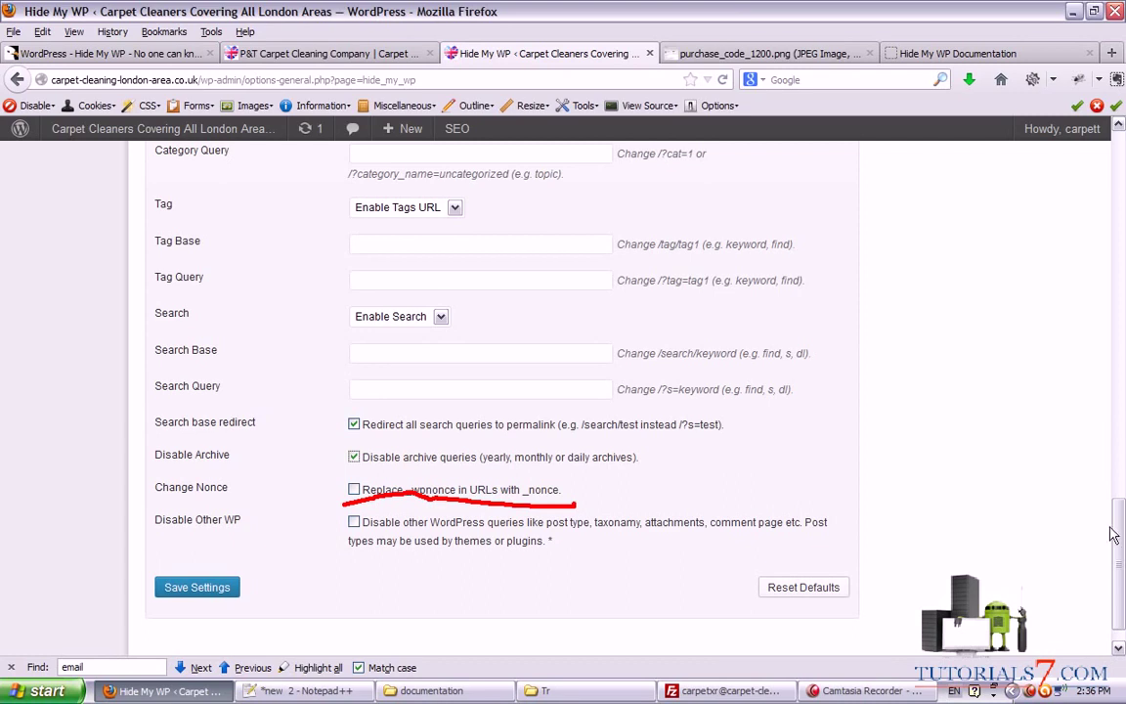
{"action": "key", "text": "Escape"}
{"action": "left_click_drag", "start_coordinate": [1120, 535], "coordinate": [1120, 616]}
- Save the Hide My WP permalink settings and switch to the site's homepage tab
{"action": "left_click", "coordinate": [181, 556]}
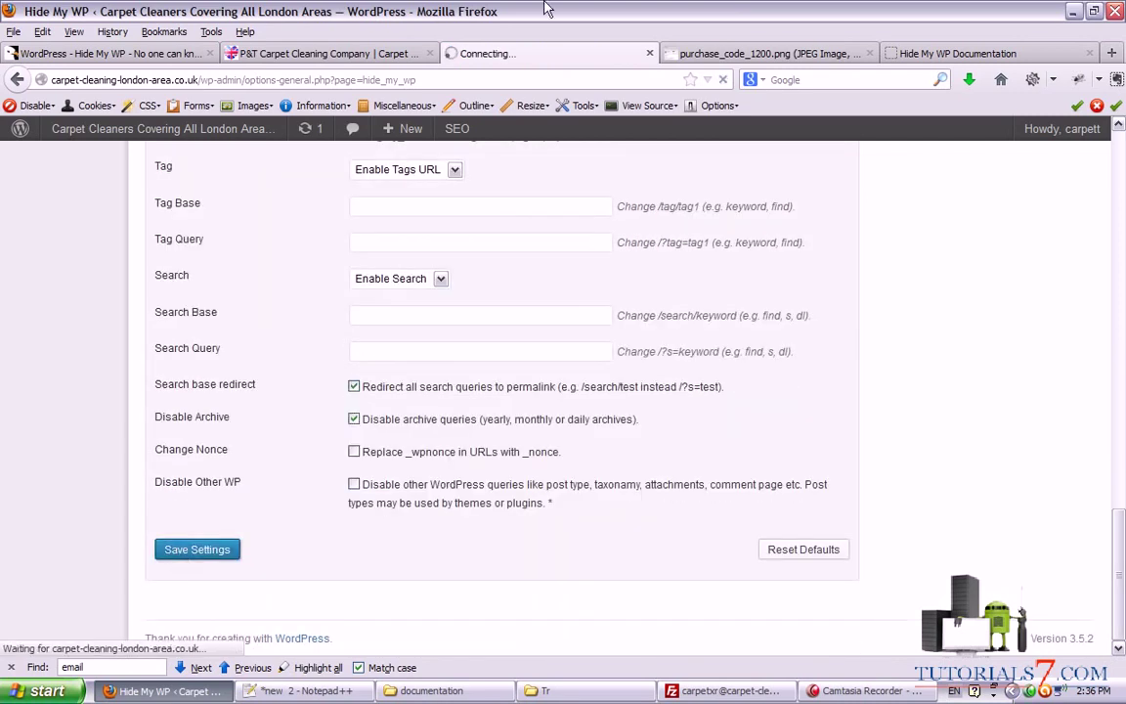
{"action": "left_click", "coordinate": [953, 54]}
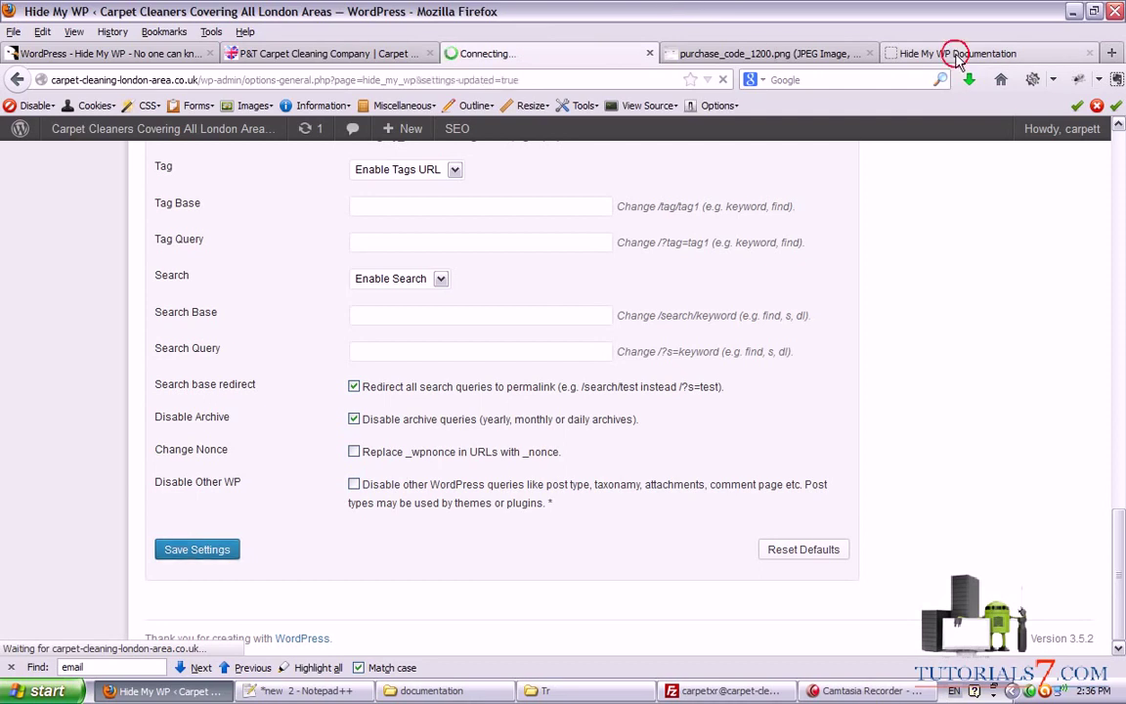
{"action": "left_click", "coordinate": [509, 56]}
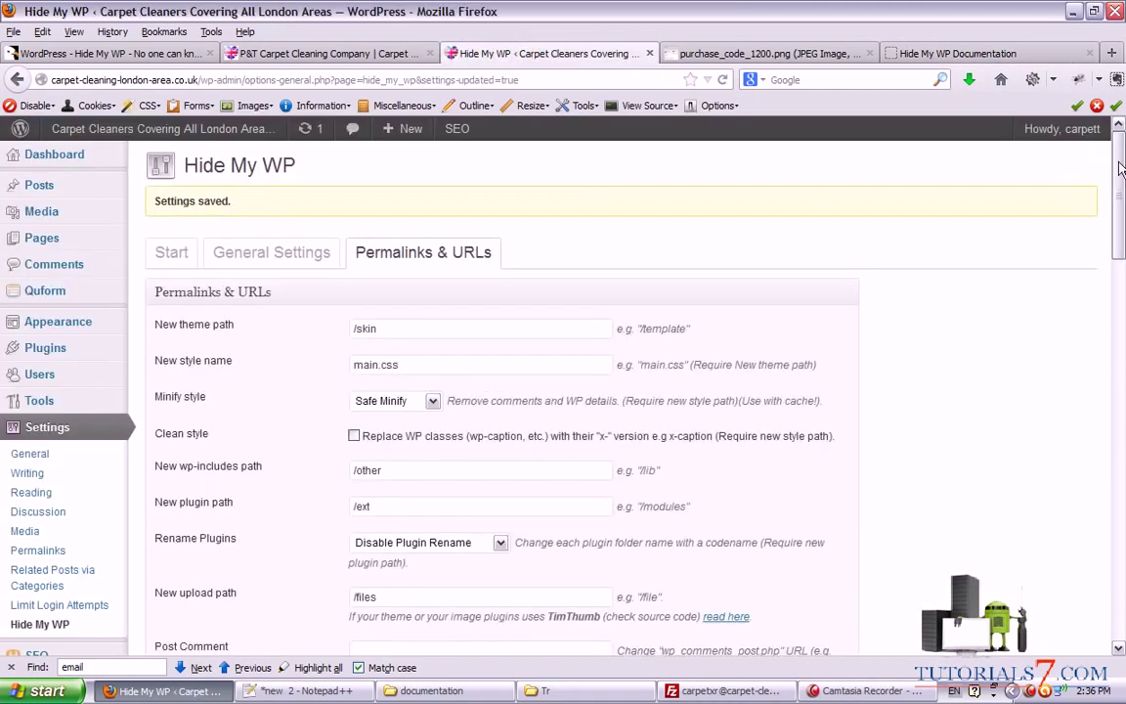
{"action": "left_click", "coordinate": [233, 55]}
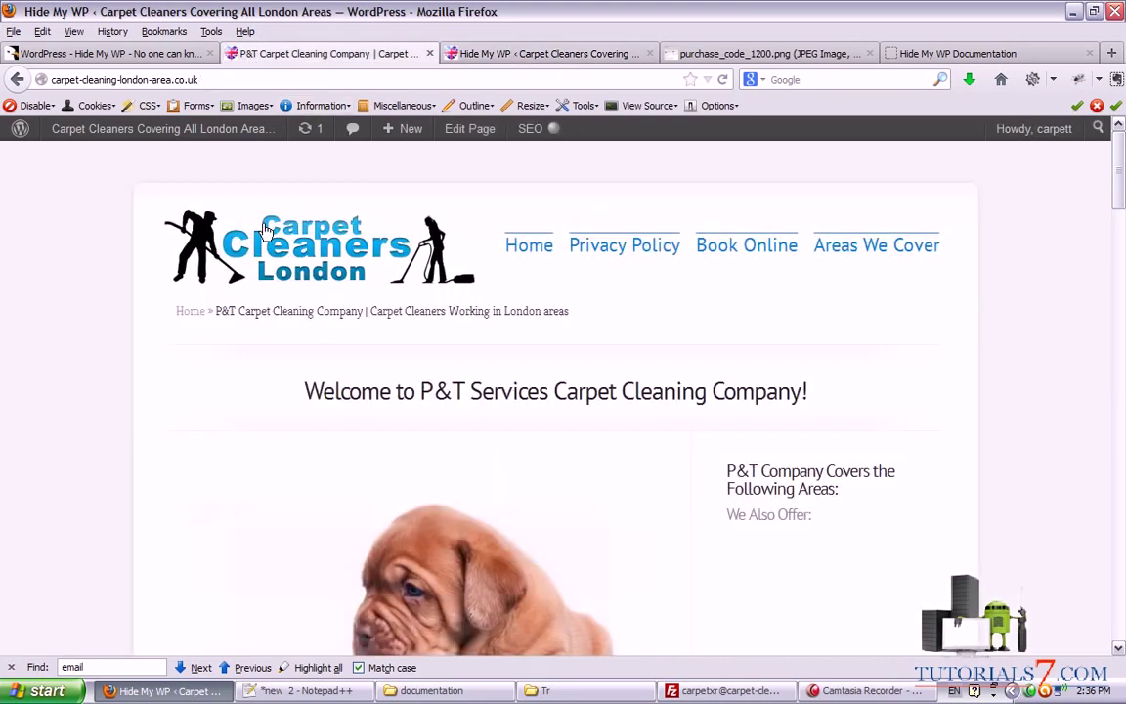
- Reload the carpet cleaning homepage to confirm it renders fully styled, then switch to FileZilla
{"action": "left_click", "coordinate": [282, 238]}
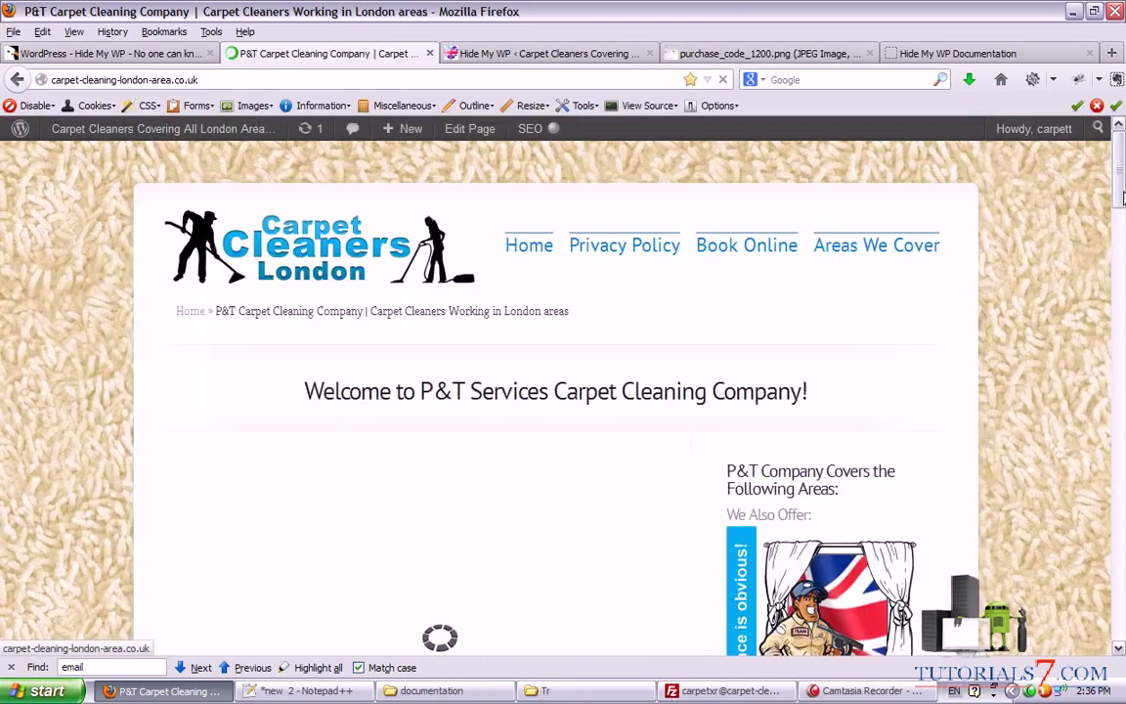
{"action": "left_click", "coordinate": [698, 694]}
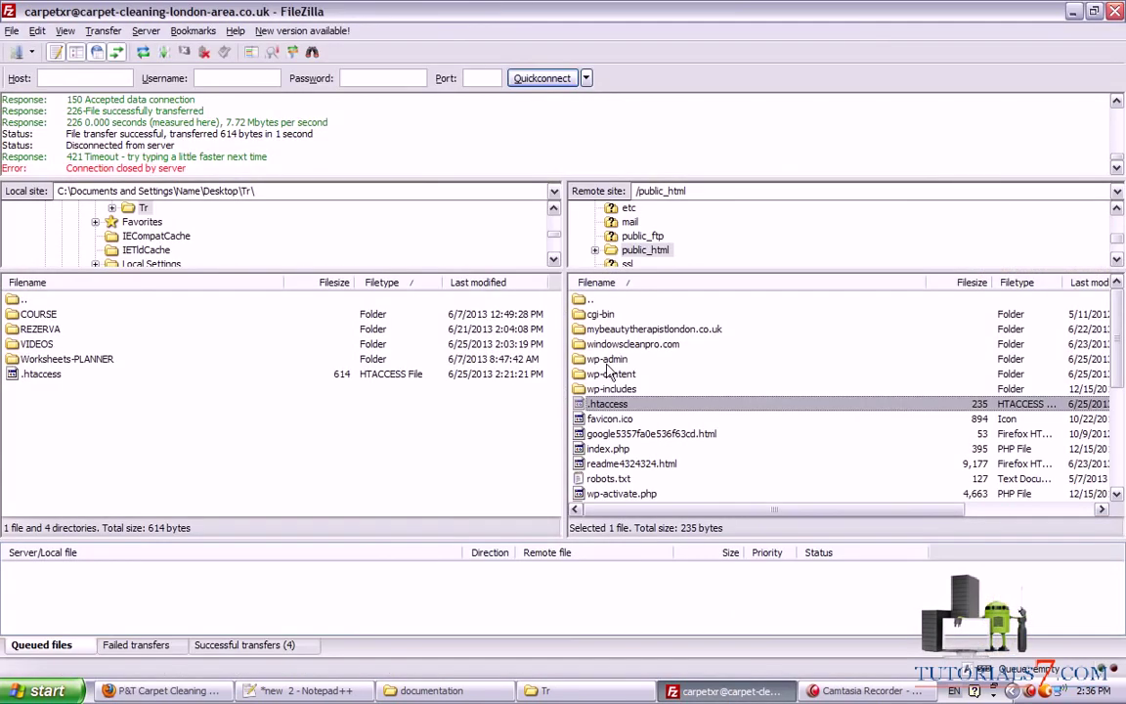
- Delete the old local .htaccess and download /public_html/.htaccess into the local Tr folder
{"action": "left_click", "coordinate": [610, 390]}
{"action": "double_click", "coordinate": [613, 390]}
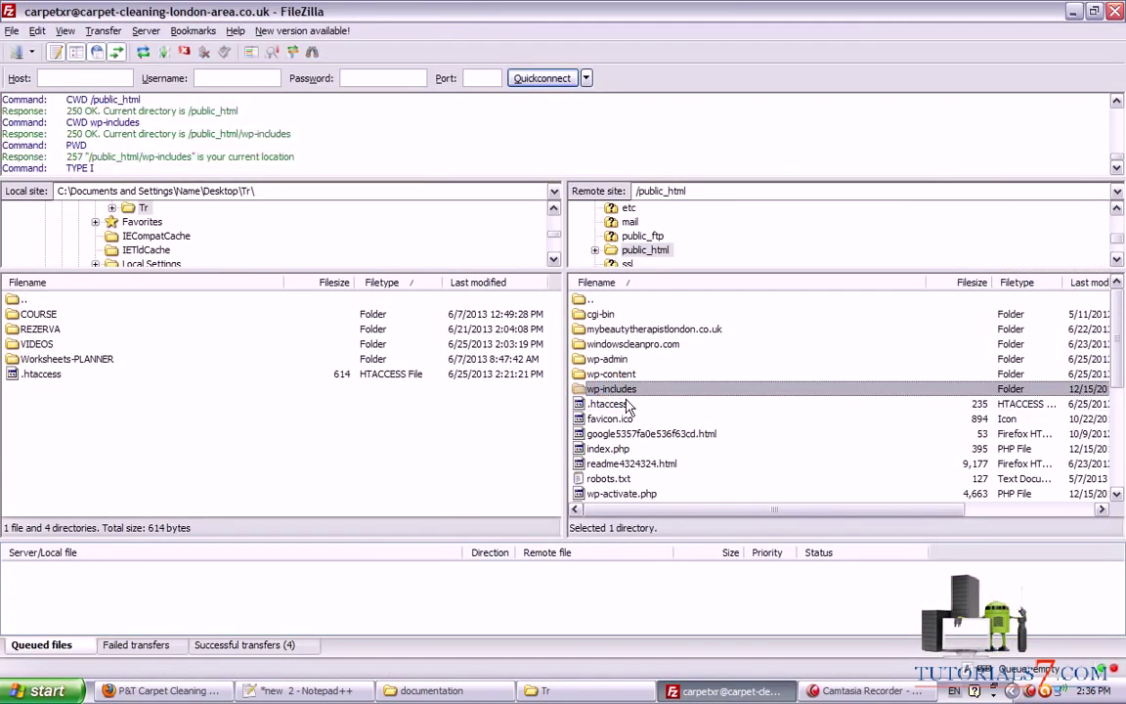
{"action": "double_click", "coordinate": [587, 300]}
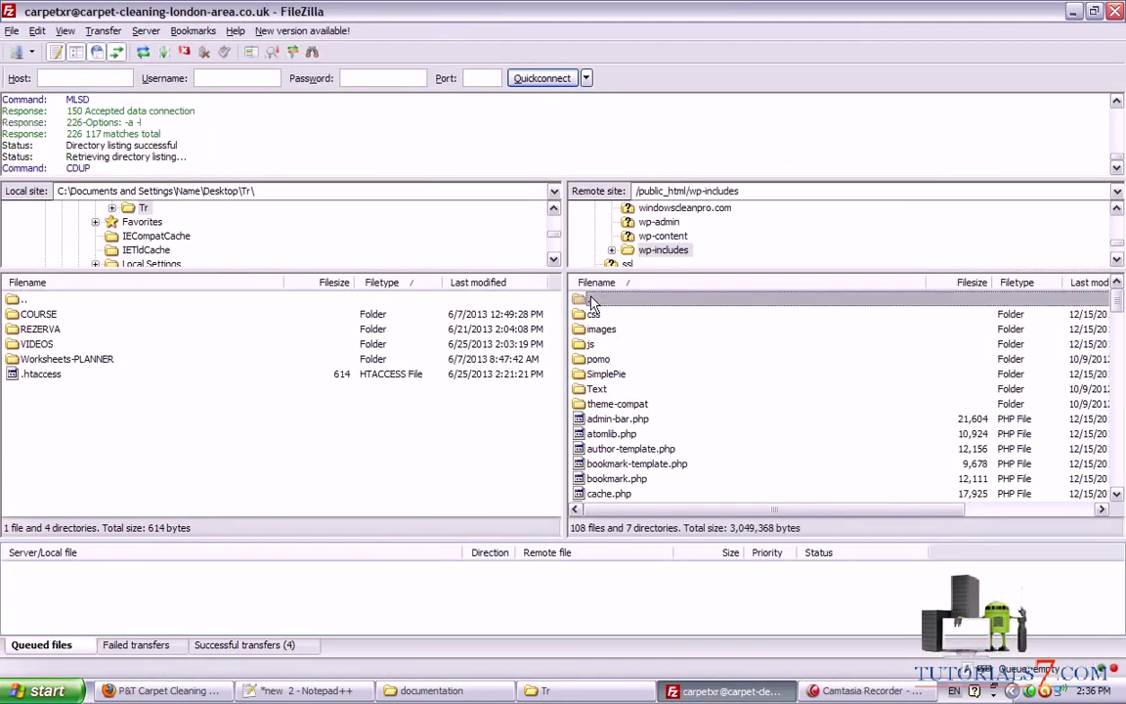
{"action": "left_click", "coordinate": [33, 375]}
{"action": "key", "text": "Delete"}
{"action": "key", "text": "Return"}
{"action": "left_click_drag", "start_coordinate": [607, 404], "coordinate": [119, 433]}
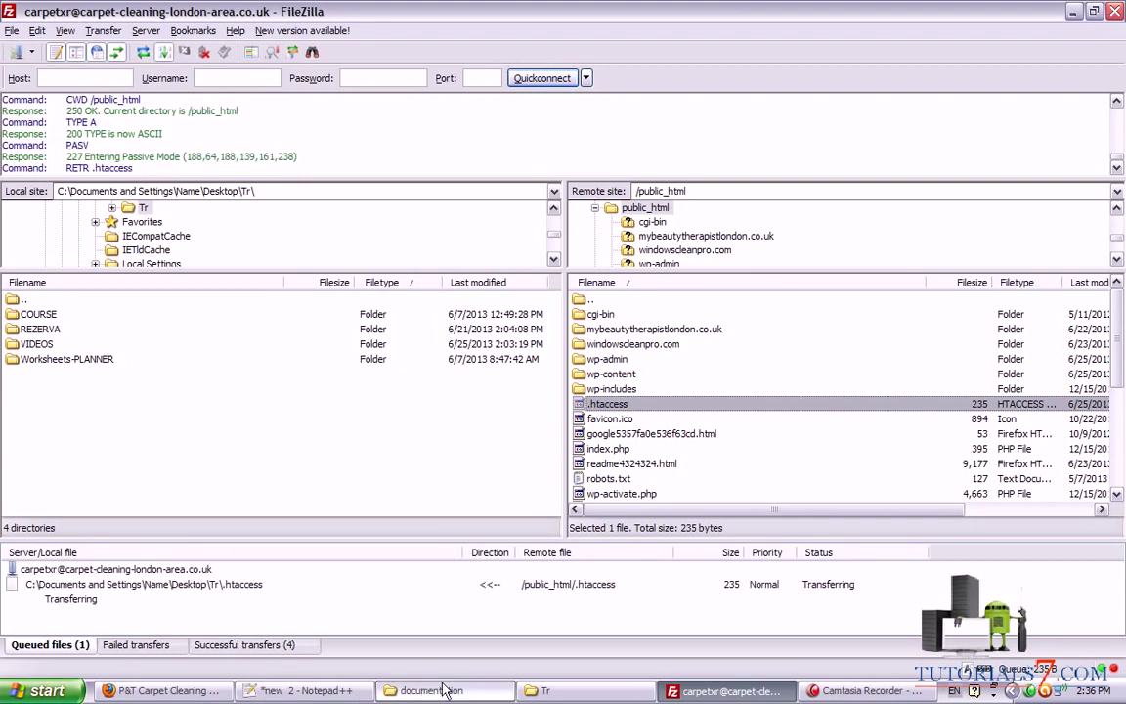
{"action": "left_click", "coordinate": [544, 691]}
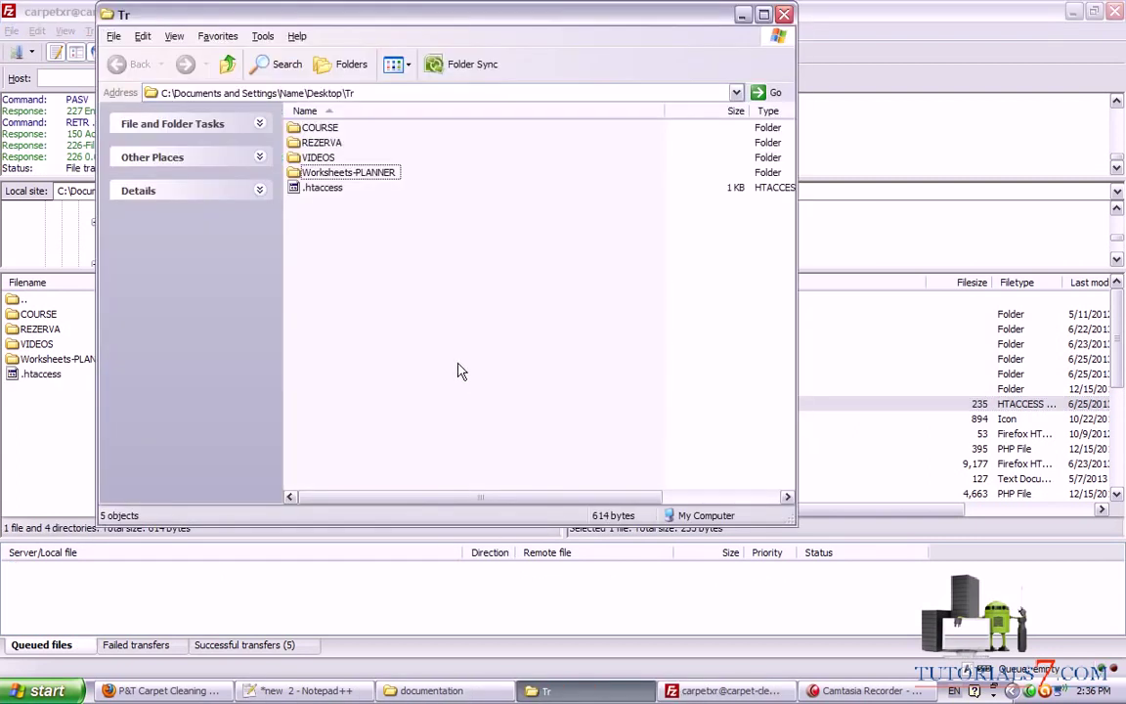
- Open the downloaded .htaccess in Notepad++ and reload it to show its 17 rewrite-rule lines
{"action": "left_click", "coordinate": [322, 190]}
{"action": "double_click", "coordinate": [321, 191]}
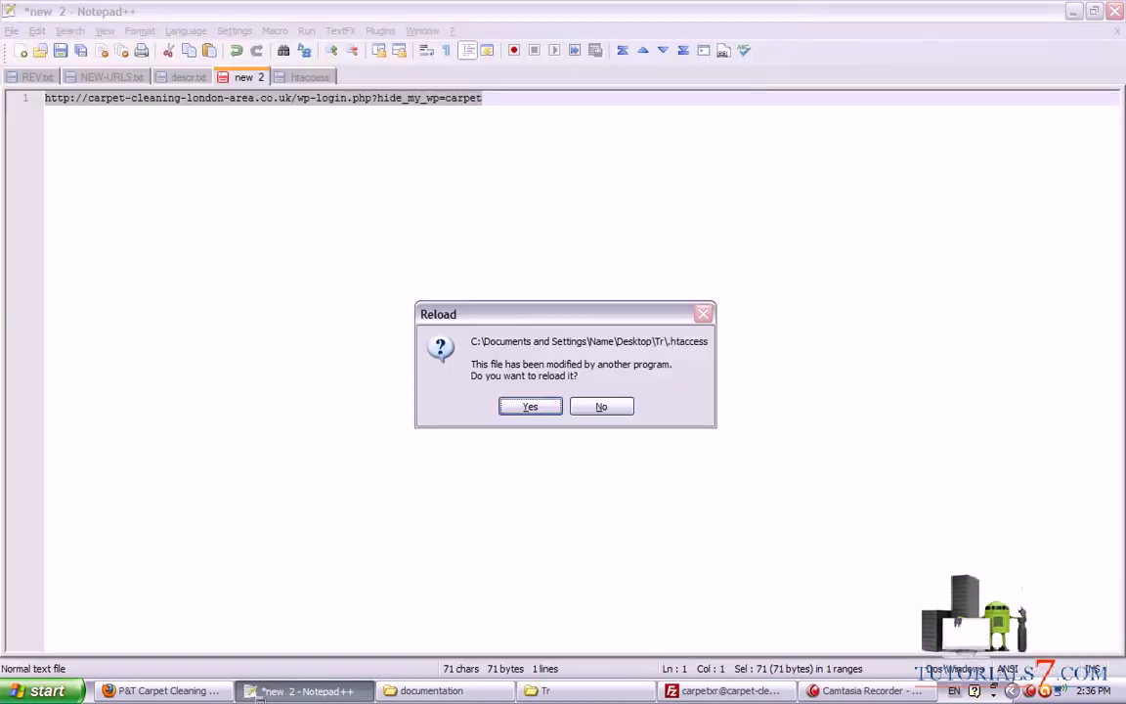
{"action": "left_click", "coordinate": [553, 405]}
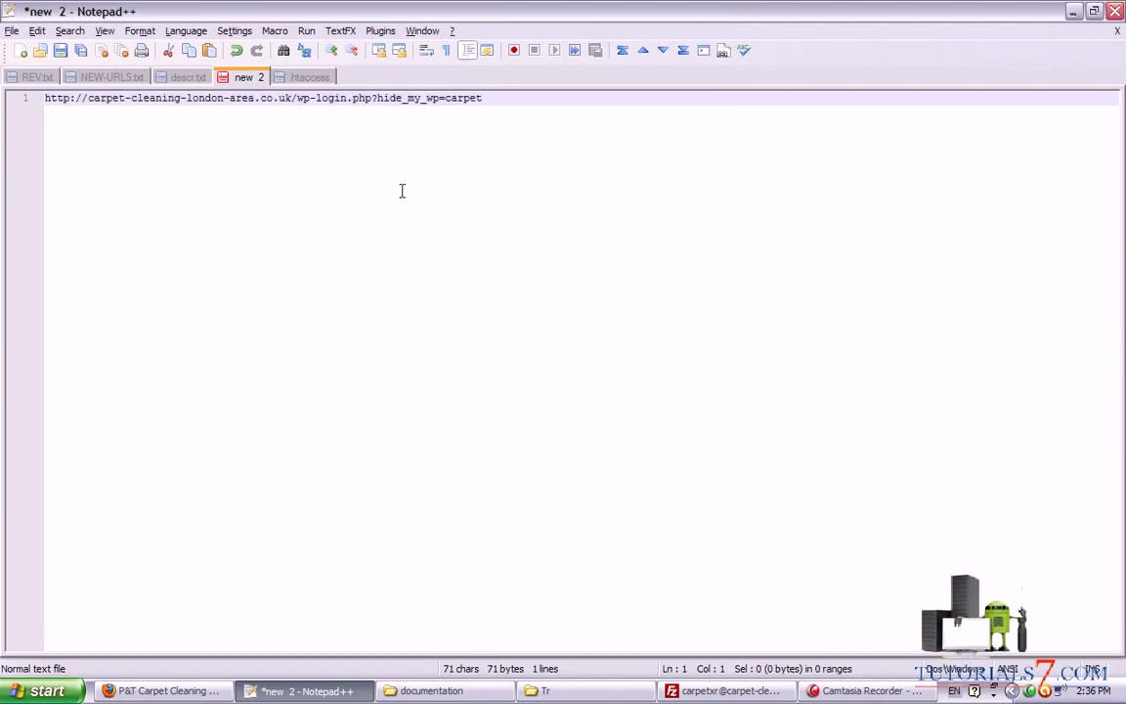
{"action": "left_click", "coordinate": [305, 82]}
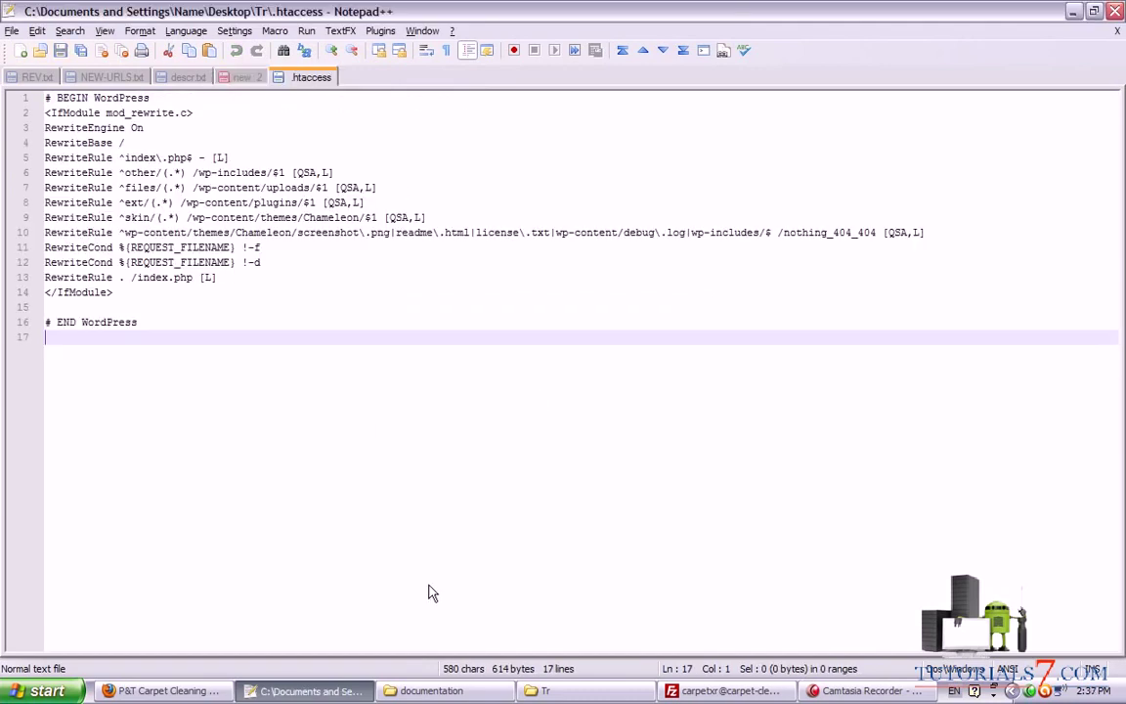
{"action": "left_click", "coordinate": [540, 690]}
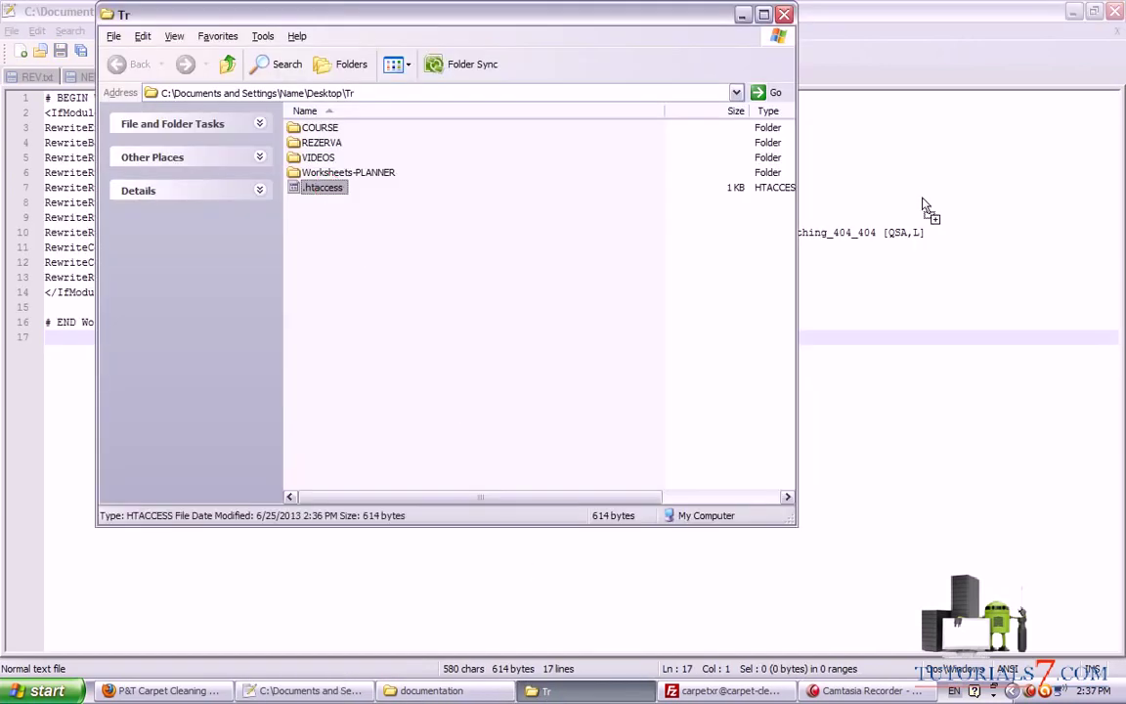
{"action": "left_click", "coordinate": [863, 29]}
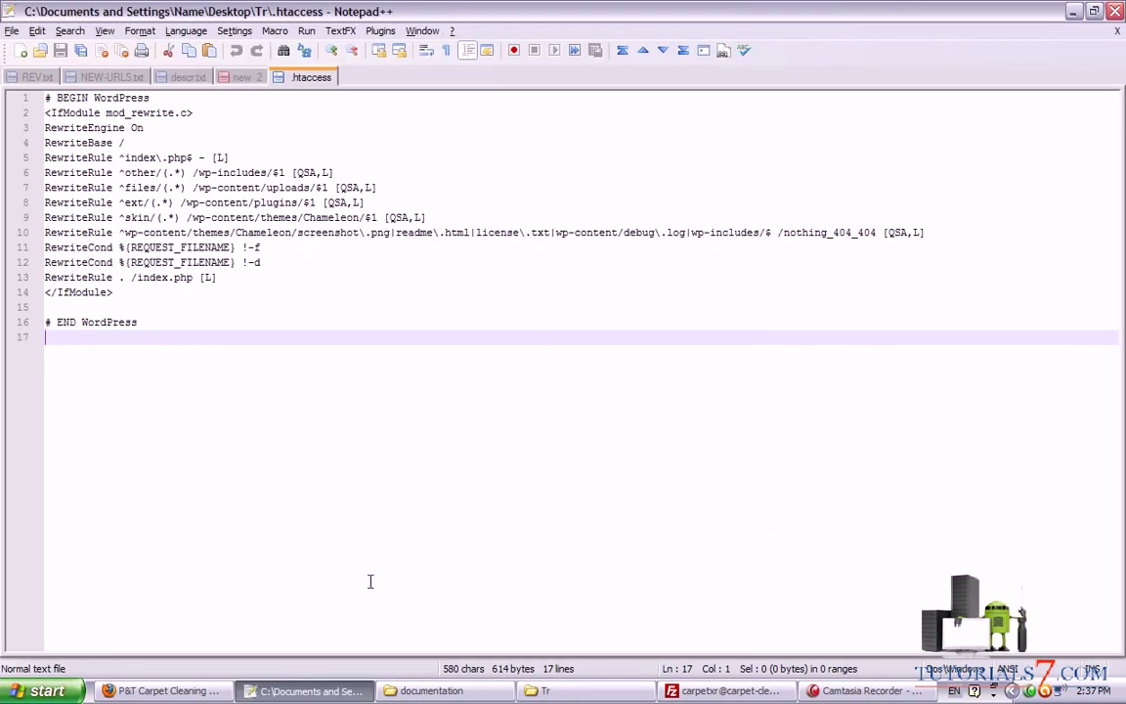
{"action": "left_click", "coordinate": [161, 690]}
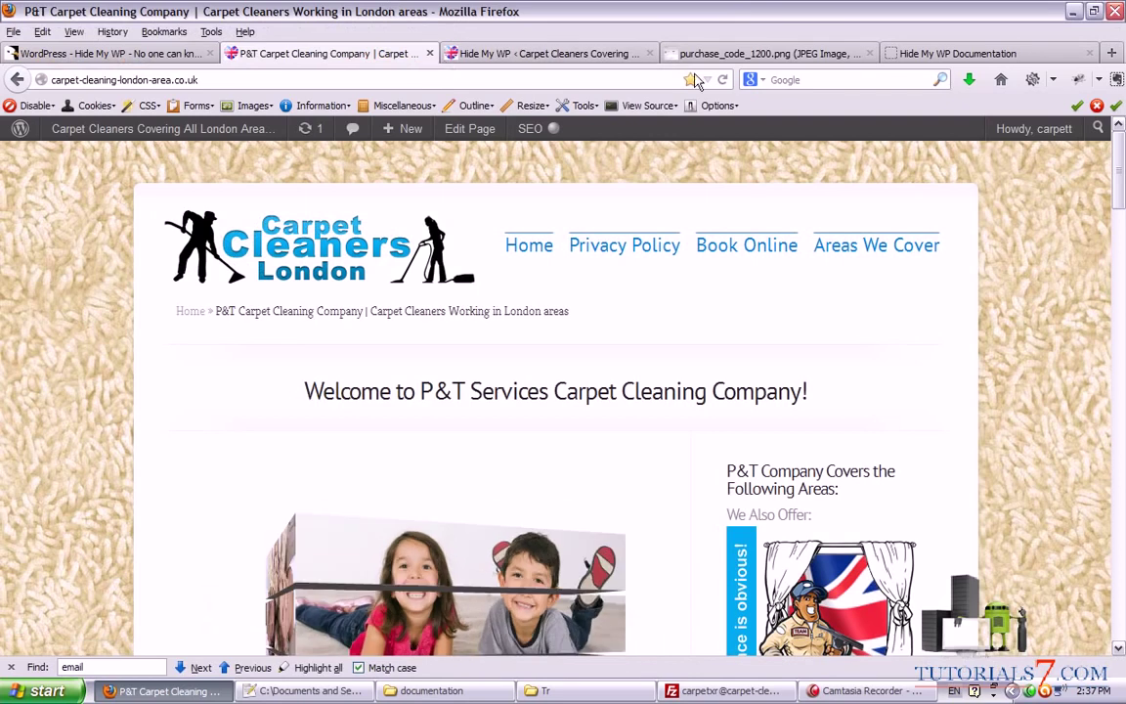
- On CodeCanyon's Hide My WP page, circle the featured badge, 1,077 purchases and 365 comments
{"action": "left_click", "coordinate": [914, 53]}
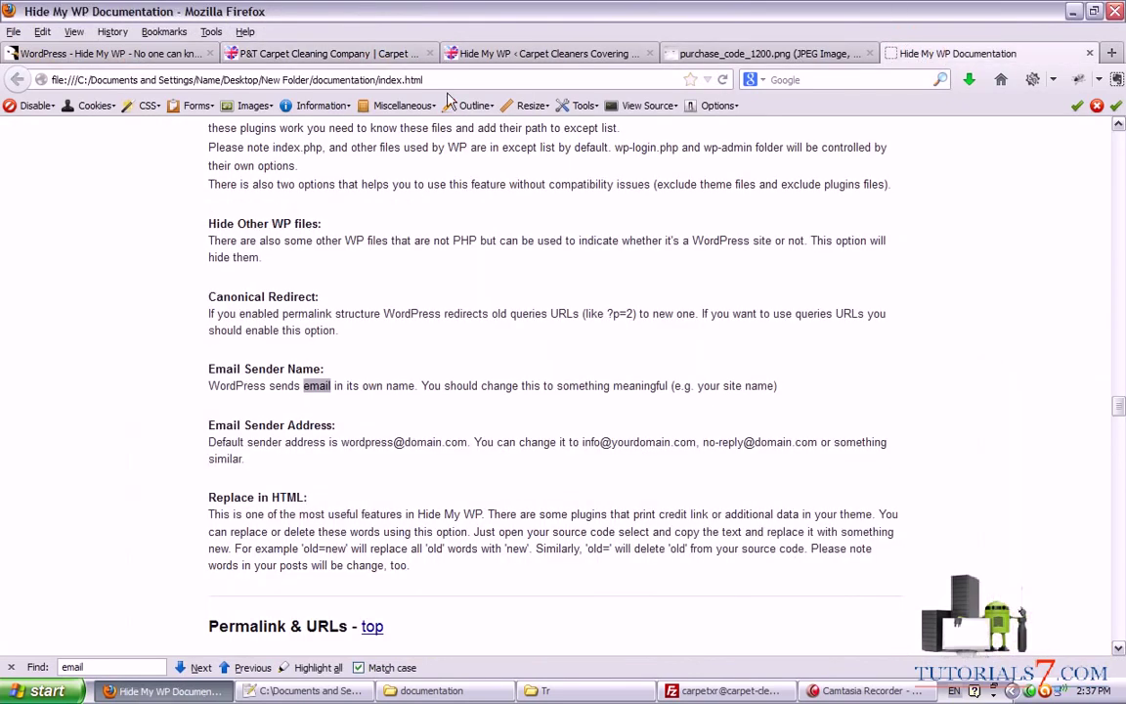
{"action": "left_click", "coordinate": [111, 53]}
{"action": "left_click_drag", "start_coordinate": [1118, 147], "coordinate": [1122, 186]}
{"action": "mouse_move", "coordinate": [759, 386]}
{"action": "left_mouse_down"}
{"action": "mouse_move", "coordinate": [782, 368]}
{"action": "mouse_move", "coordinate": [1016, 344]}
{"action": "mouse_move", "coordinate": [712, 327]}
{"action": "mouse_move", "coordinate": [717, 387]}
{"action": "left_mouse_up"}
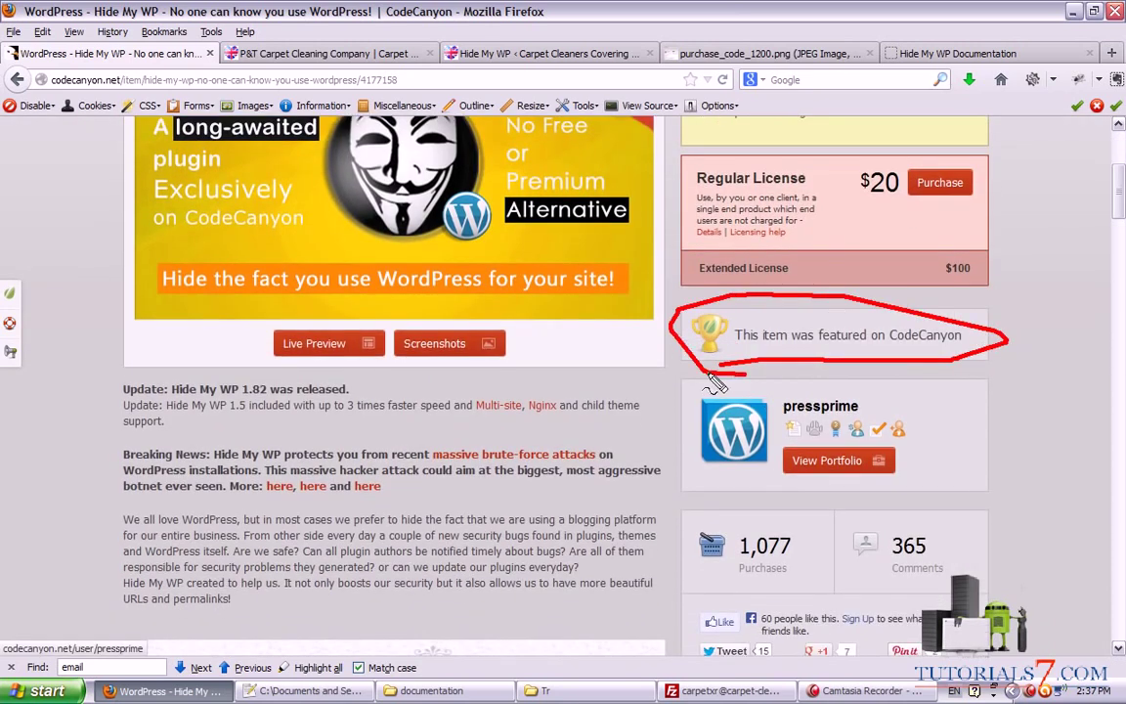
{"action": "left_click_drag", "start_coordinate": [1122, 184], "coordinate": [1123, 205]}
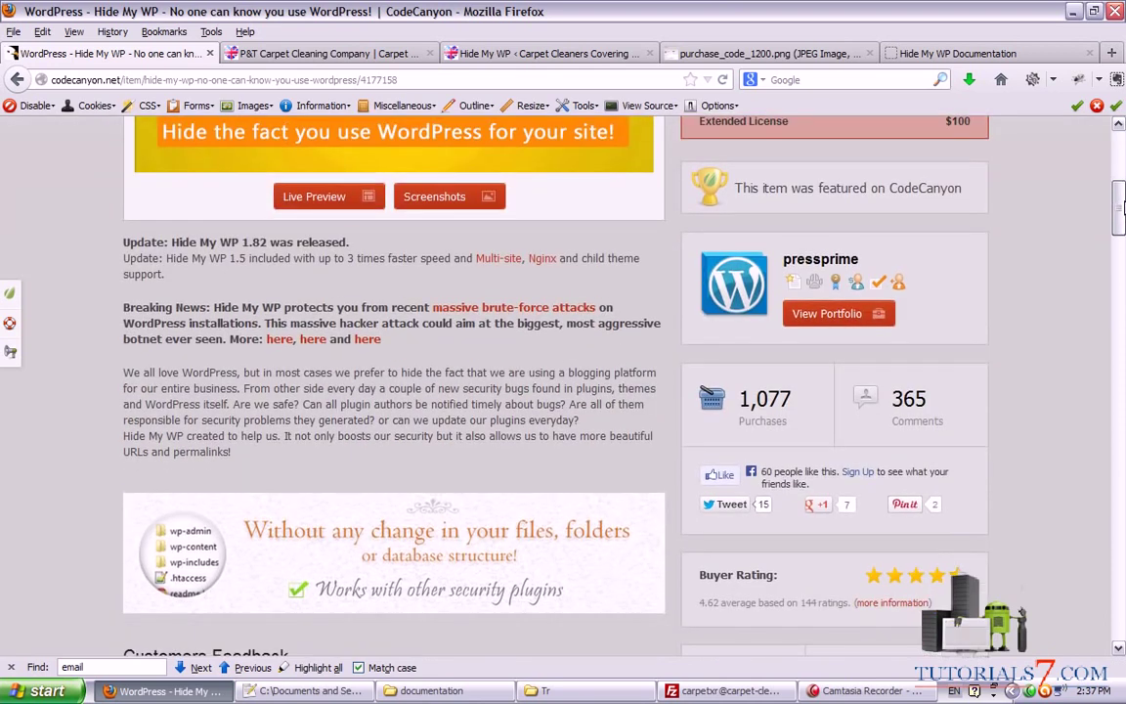
{"action": "mouse_move", "coordinate": [708, 441]}
{"action": "left_mouse_down"}
{"action": "mouse_move", "coordinate": [757, 431]}
{"action": "mouse_move", "coordinate": [746, 375]}
{"action": "mouse_move", "coordinate": [673, 390]}
{"action": "mouse_move", "coordinate": [719, 442]}
{"action": "left_mouse_up"}
{"action": "mouse_move", "coordinate": [864, 446]}
{"action": "left_mouse_down"}
{"action": "mouse_move", "coordinate": [975, 441]}
{"action": "mouse_move", "coordinate": [860, 386]}
{"action": "left_mouse_up"}
{"action": "mouse_move", "coordinate": [1120, 192]}
{"action": "left_mouse_down"}
{"action": "mouse_move", "coordinate": [1115, 201]}
{"action": "mouse_move", "coordinate": [1115, 156]}
{"action": "left_mouse_up"}
- Scroll through the Hide My WP buyer comments, then go back to the item's details page
{"action": "left_click", "coordinate": [248, 301]}
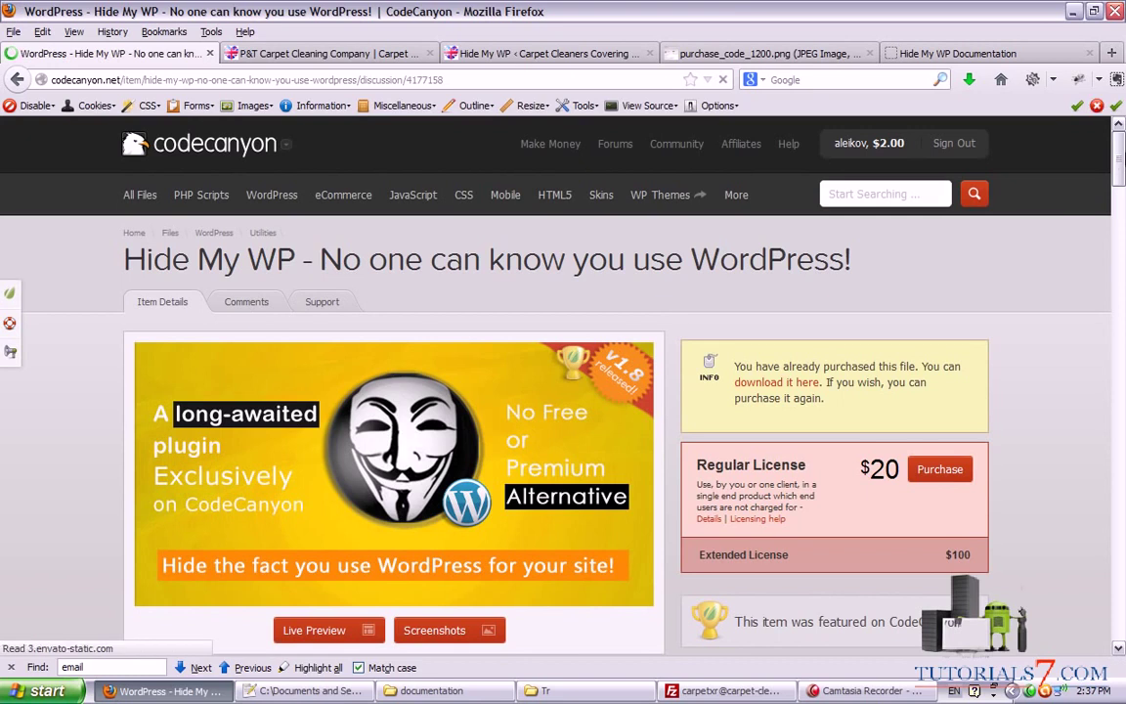
{"action": "mouse_move", "coordinate": [1119, 162]}
{"action": "left_mouse_down"}
{"action": "mouse_move", "coordinate": [1121, 393]}
{"action": "mouse_move", "coordinate": [1119, 175]}
{"action": "left_mouse_up"}
{"action": "scroll", "coordinate": [164, 275], "scroll_direction": "up", "scroll_amount": 1}
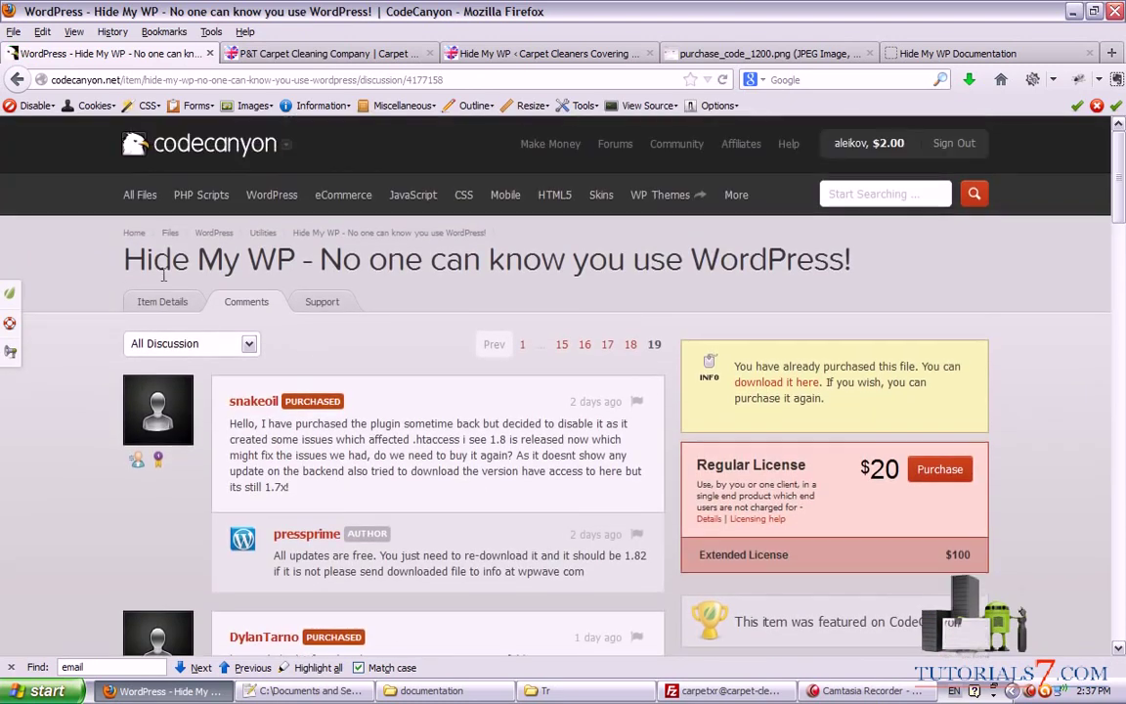
{"action": "left_click", "coordinate": [218, 156]}
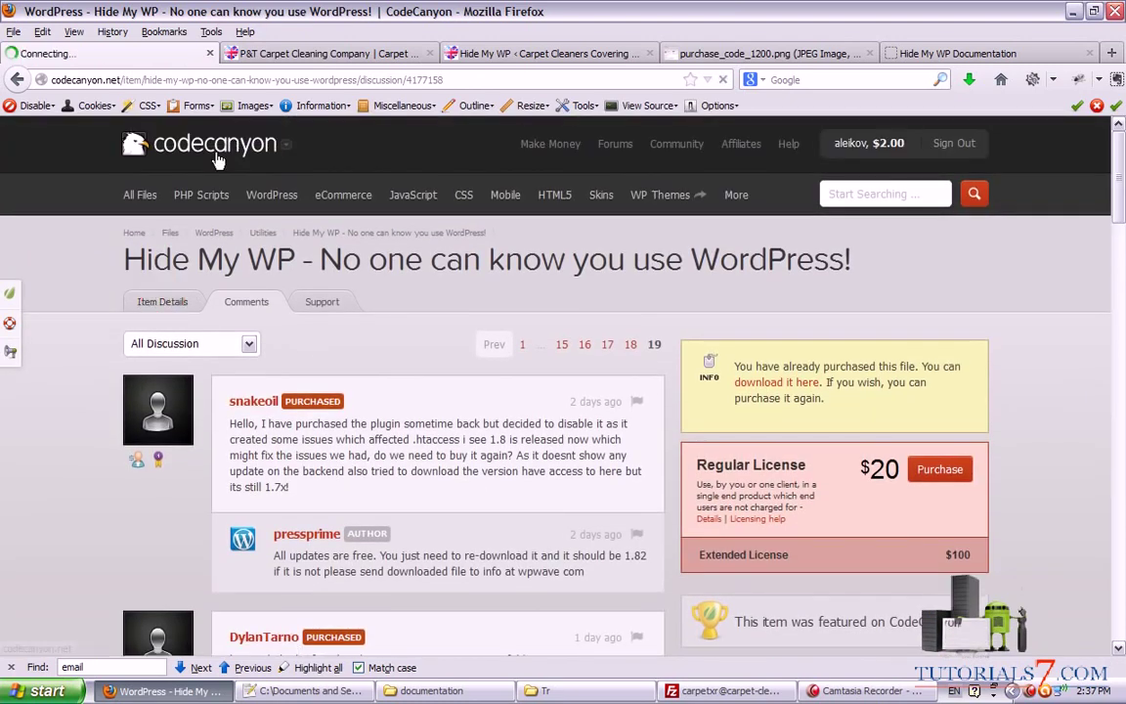